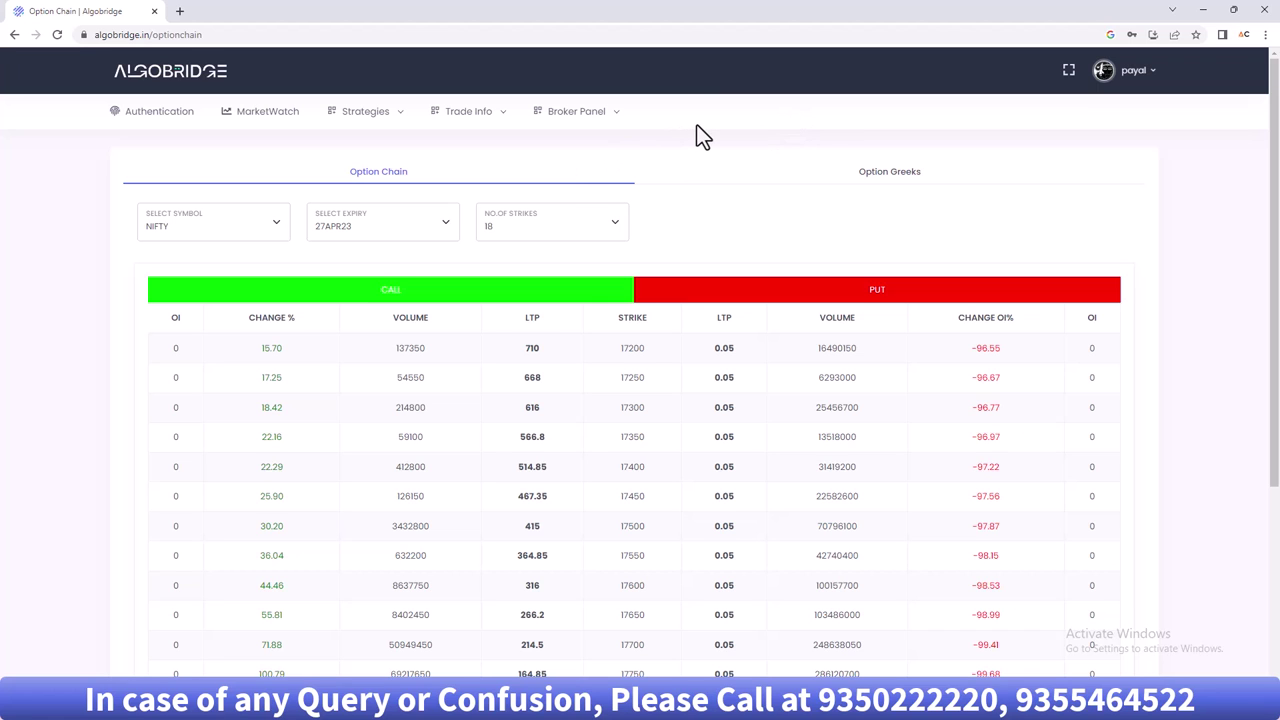
# - Open the Authentication page and highlight the 'Want to become a Master?' heading
pyautogui.click(149, 117)
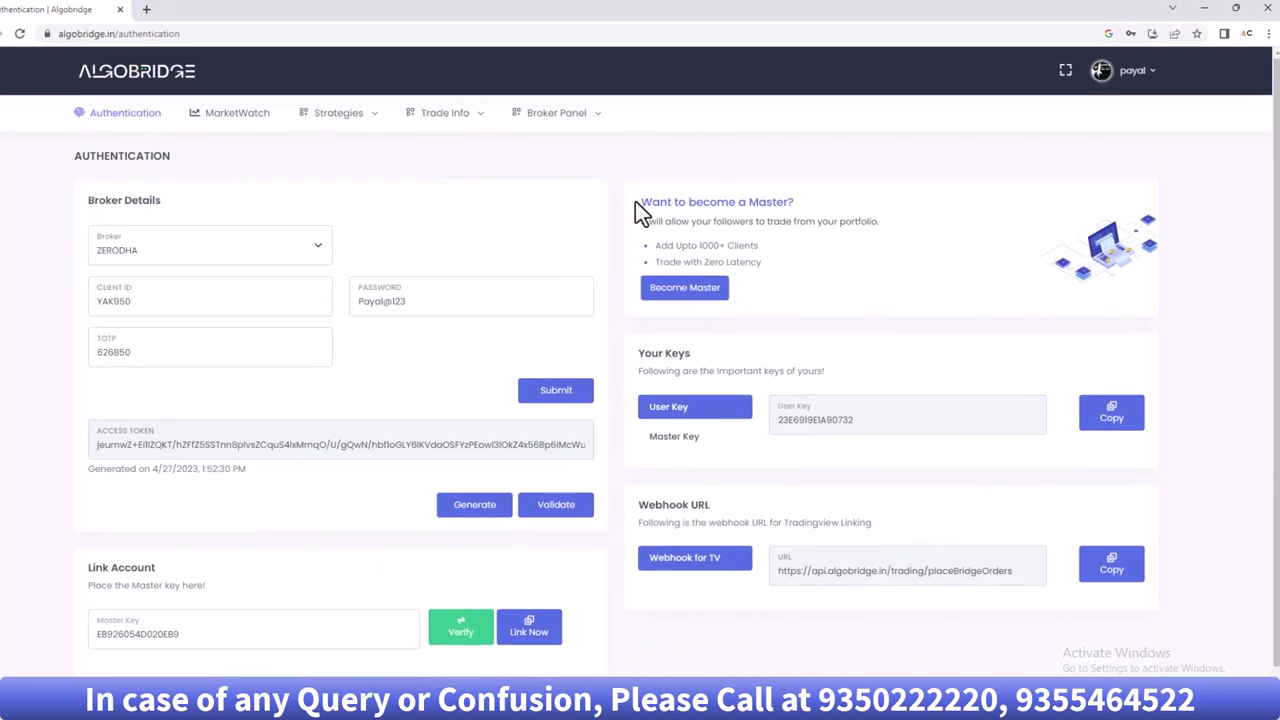
pyautogui.moveTo(642, 201); pyautogui.dragTo(777, 196)
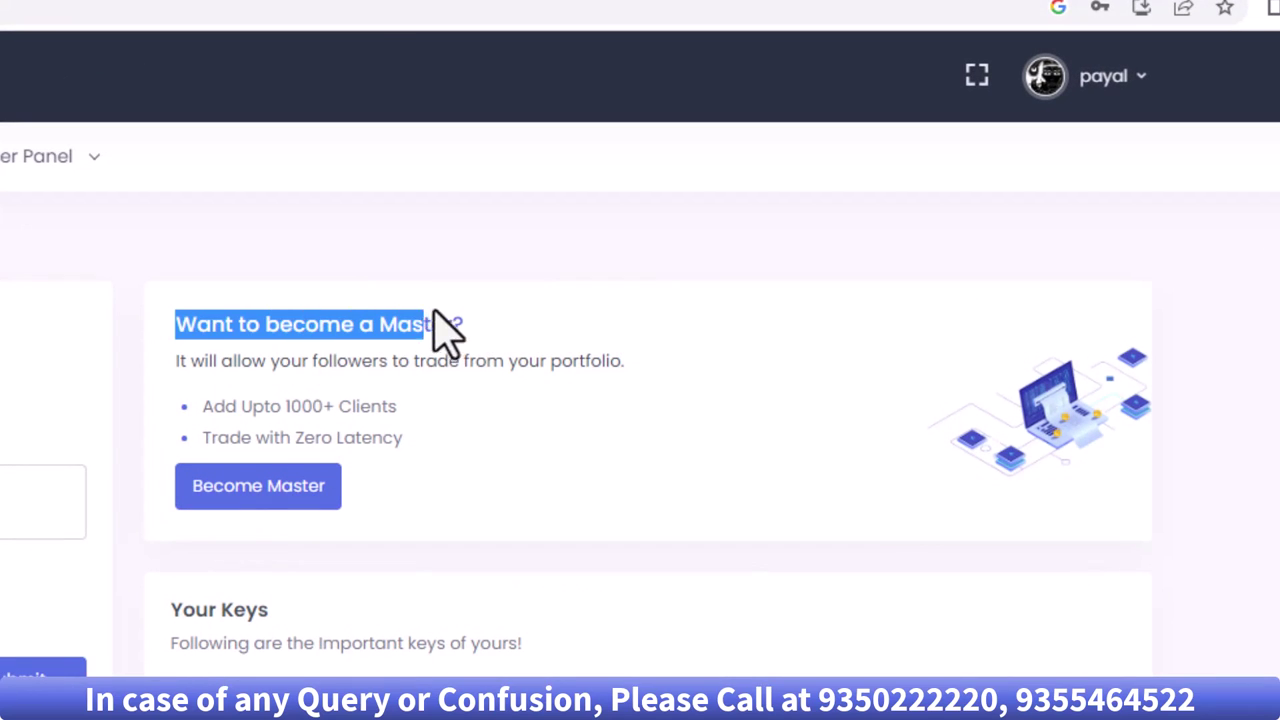
pyautogui.moveTo(434, 314); pyautogui.dragTo(502, 328)
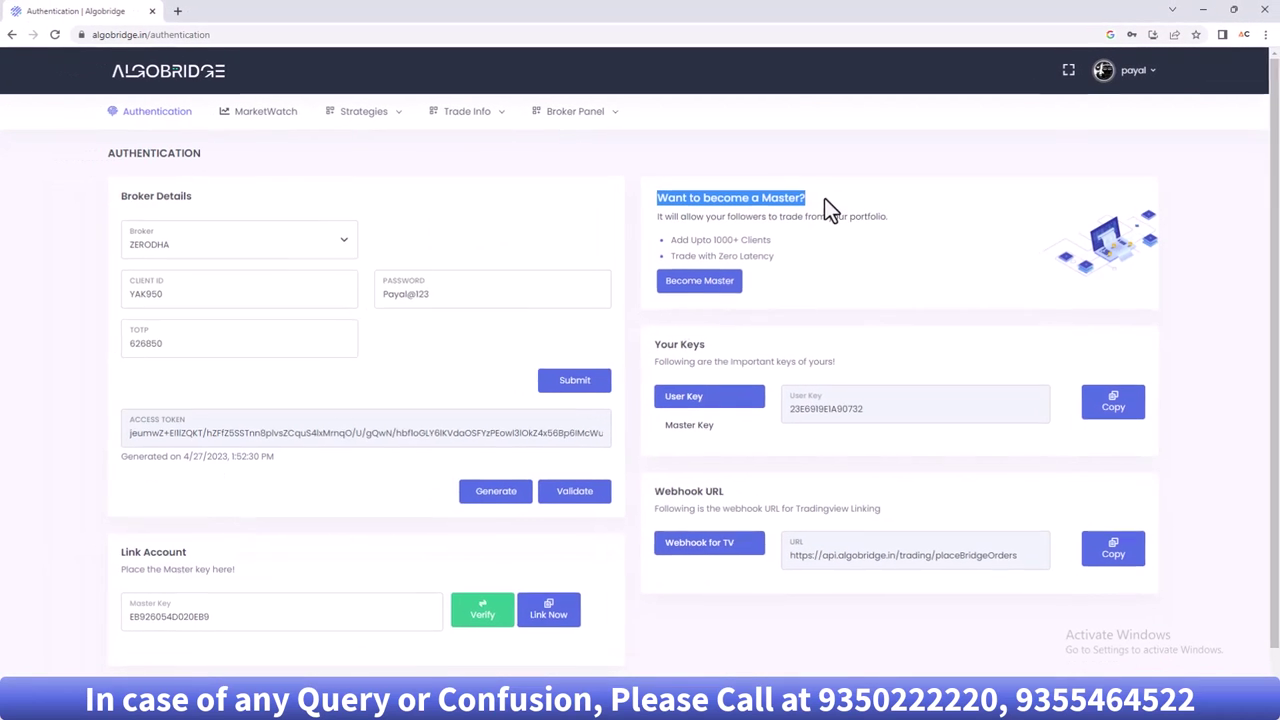
# - View MarketWatch and the four ready-made strategies, then go to Customize Strategy
pyautogui.click(267, 114)
pyautogui.moveTo(370, 126)
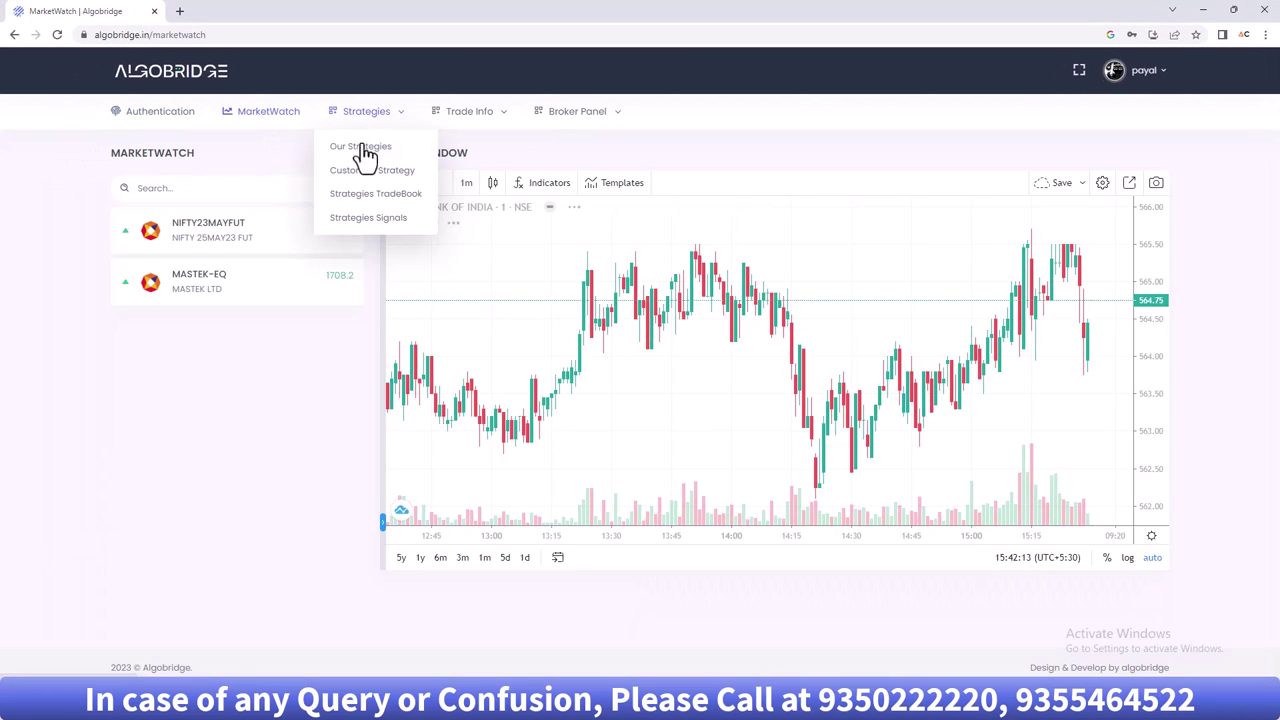
pyautogui.click(358, 150)
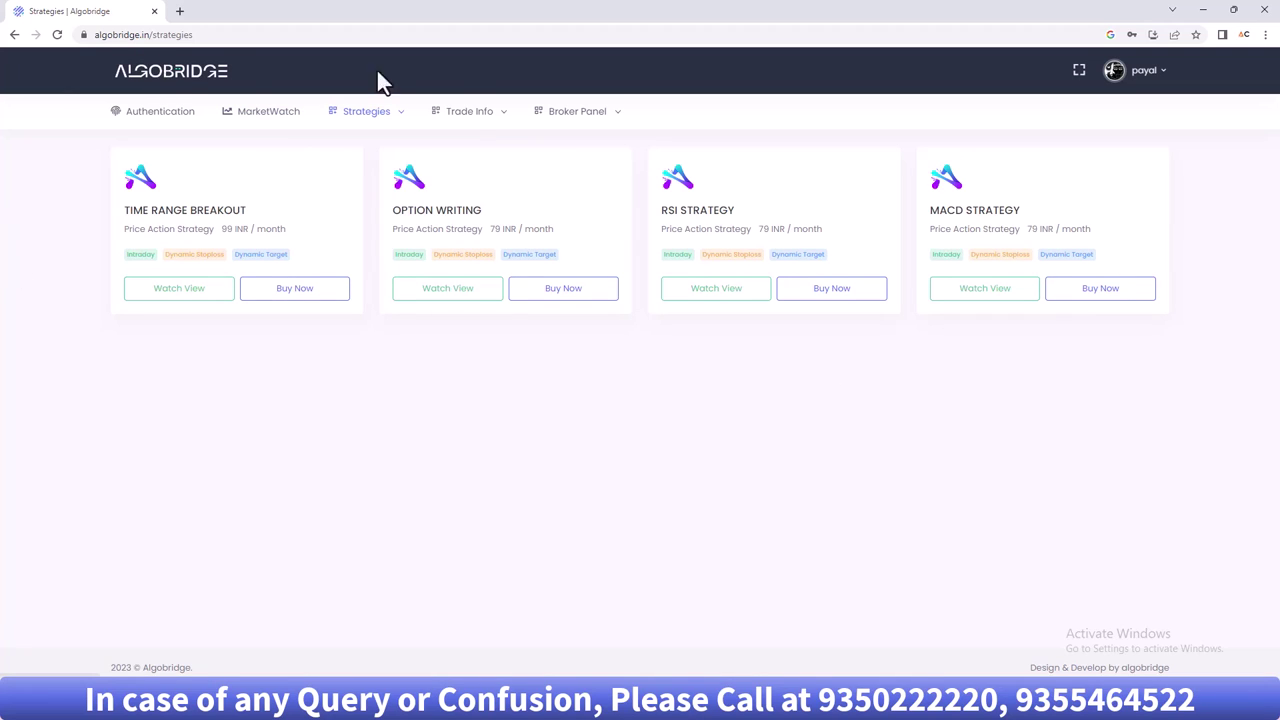
pyautogui.moveTo(484, 110)
pyautogui.moveTo(372, 112)
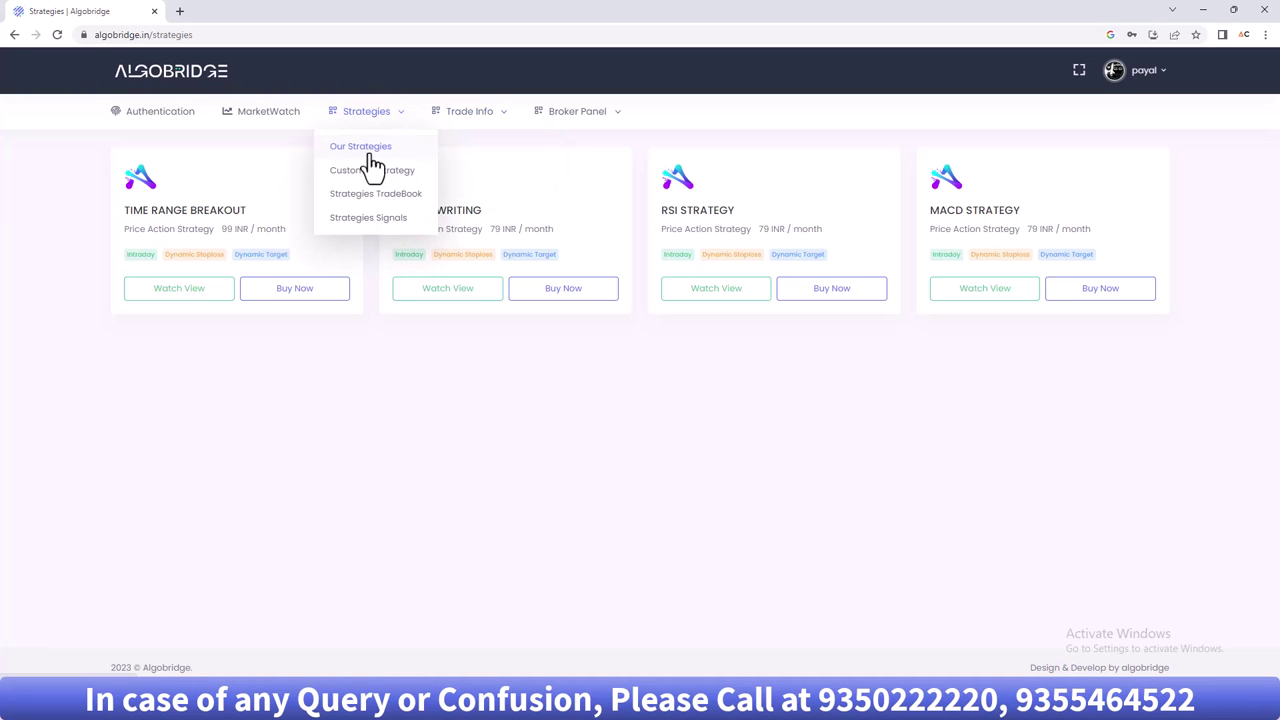
pyautogui.click(370, 172)
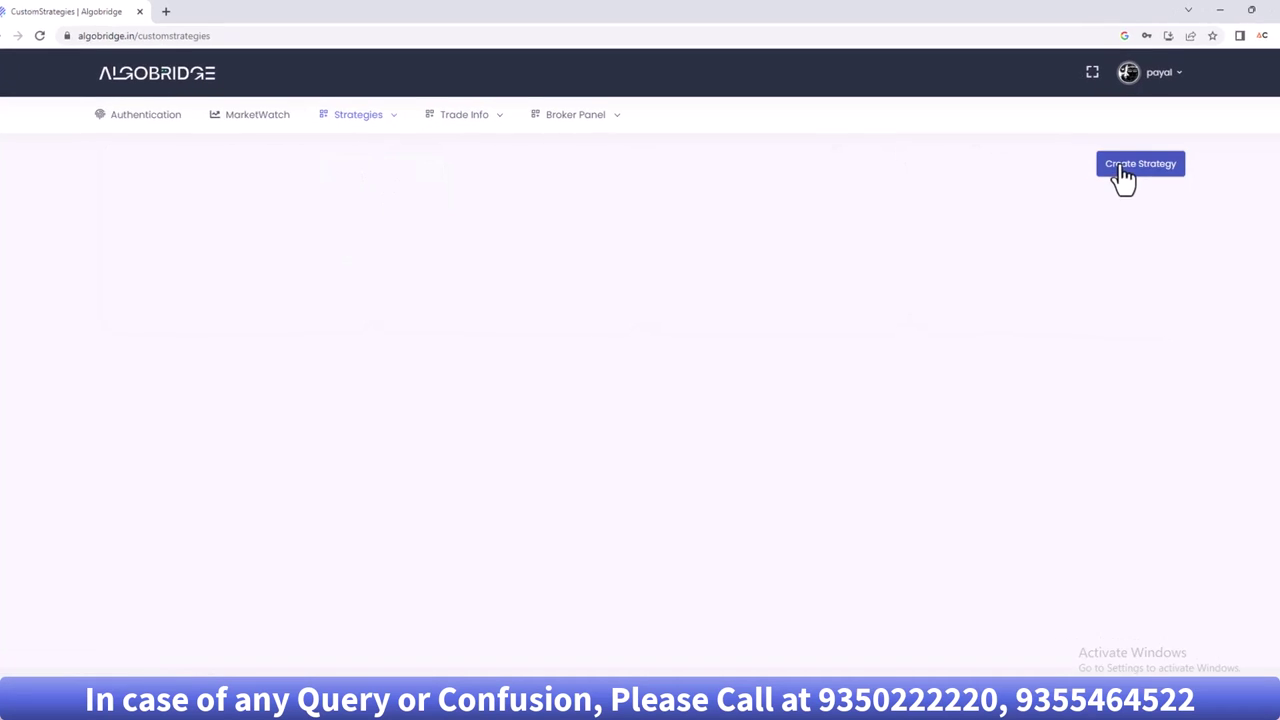
# - Start a new strategy based on the RSI STRATEGY template
pyautogui.click(1112, 162)
pyautogui.click(668, 205)
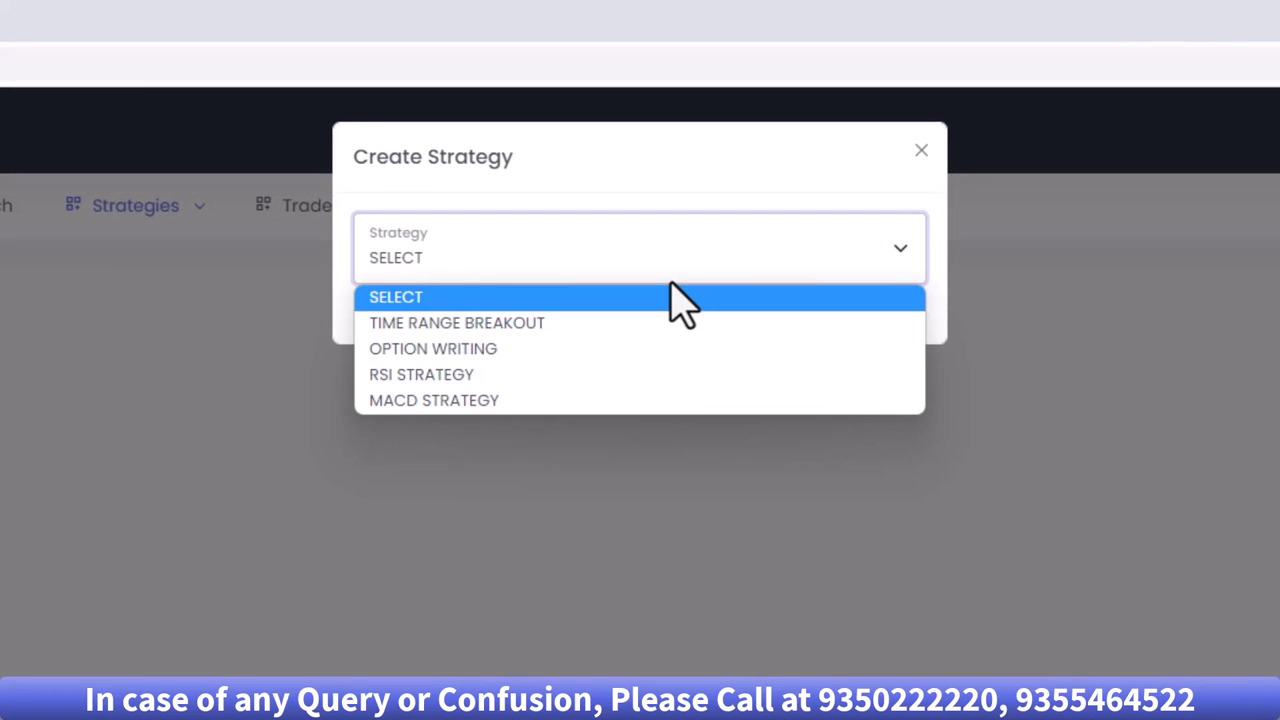
pyautogui.click(461, 378)
# - Set the symbol to NIFTY 25MAY23 FUT, timeframe M3 and quantity 50
pyautogui.click(424, 345)
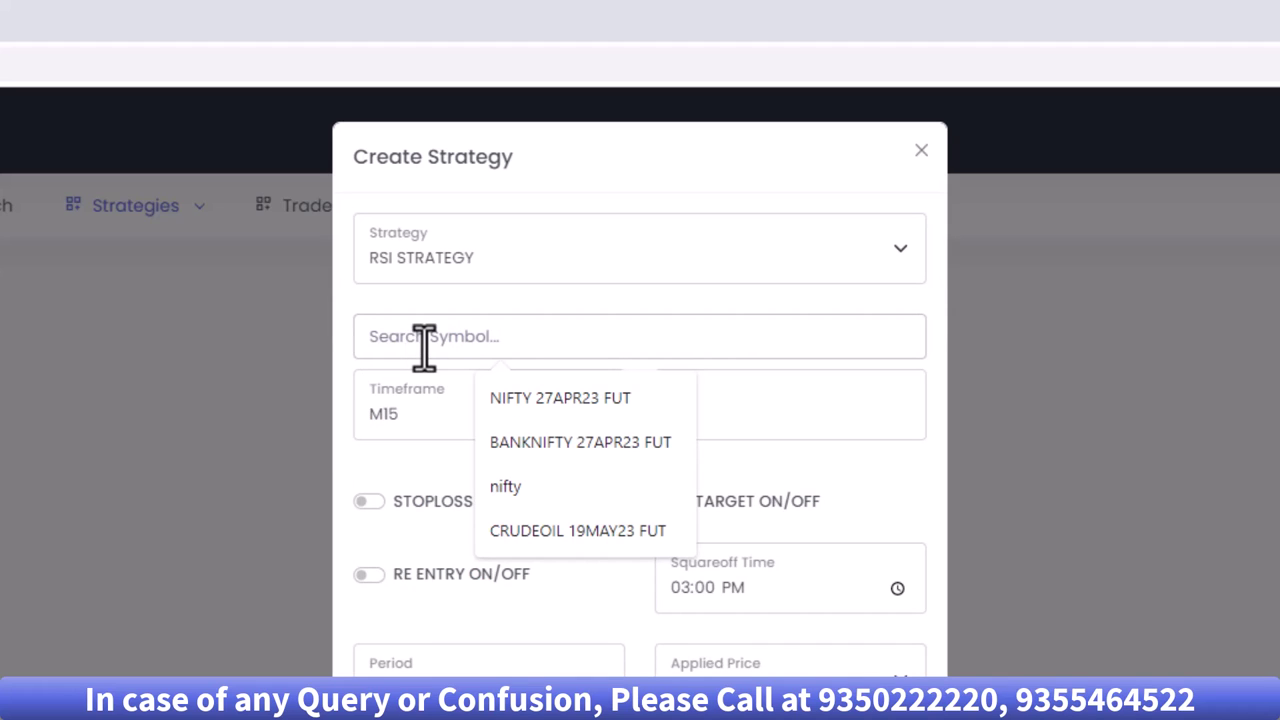
pyautogui.write('nifty may')
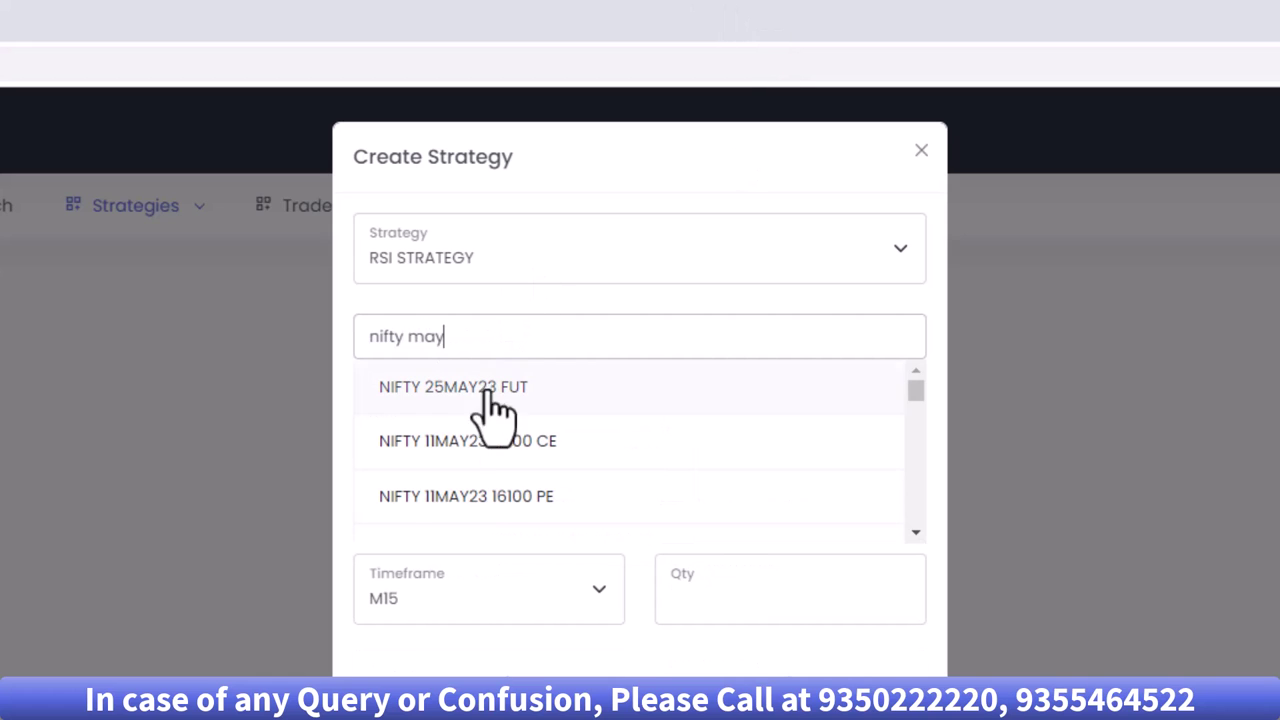
pyautogui.click(490, 405)
pyautogui.click(424, 408)
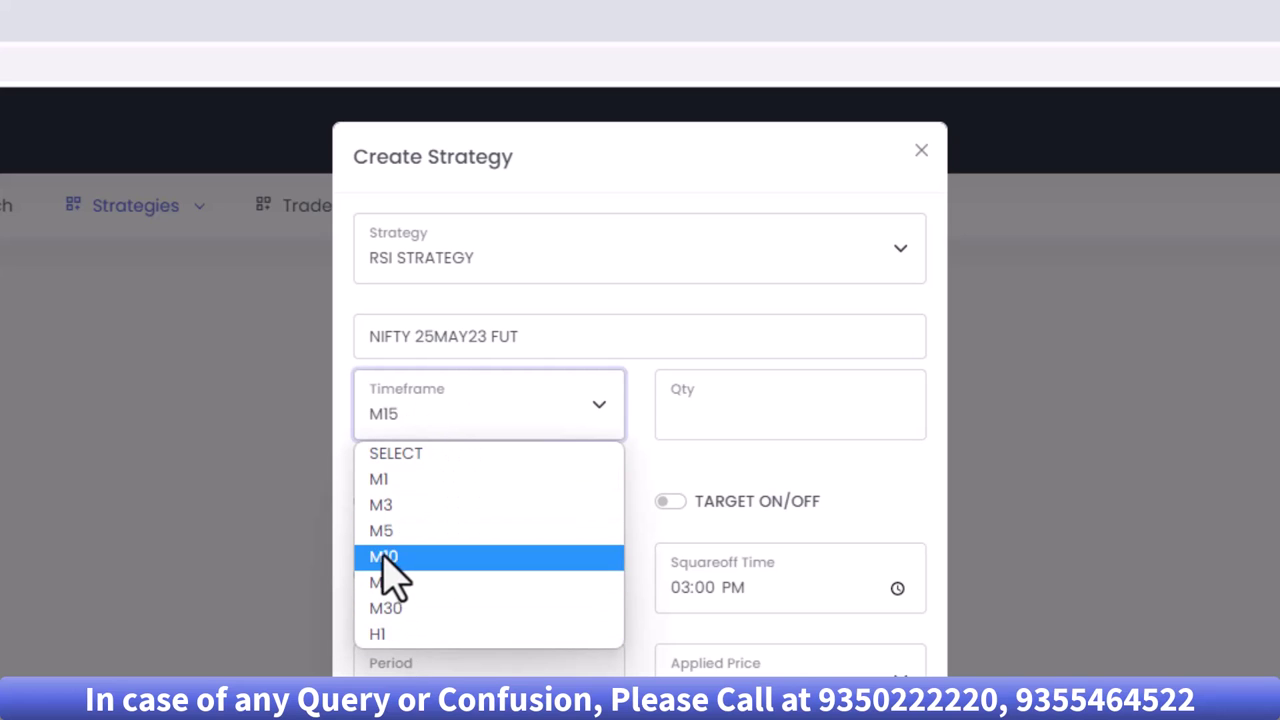
pyautogui.click(382, 508)
pyautogui.click(768, 428)
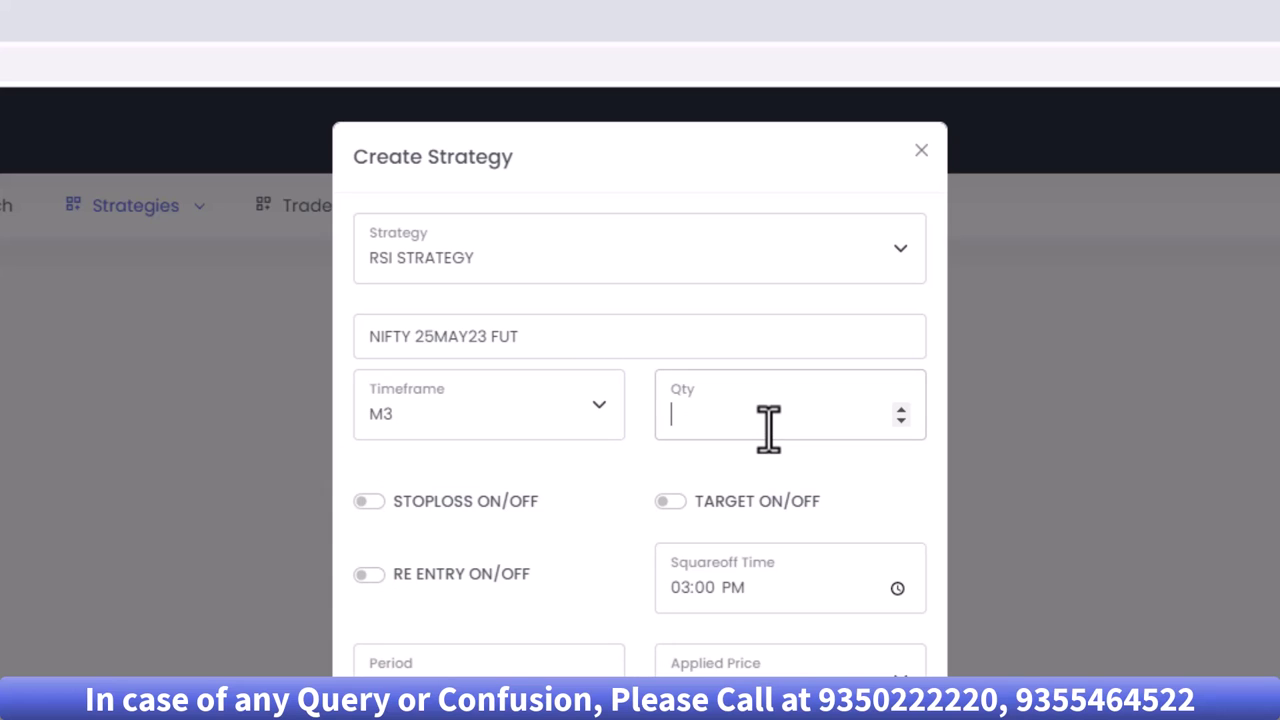
pyautogui.write('50')
# - Enable stoploss 25, target 25 and re-entry on the RSI strategy
pyautogui.click(367, 505)
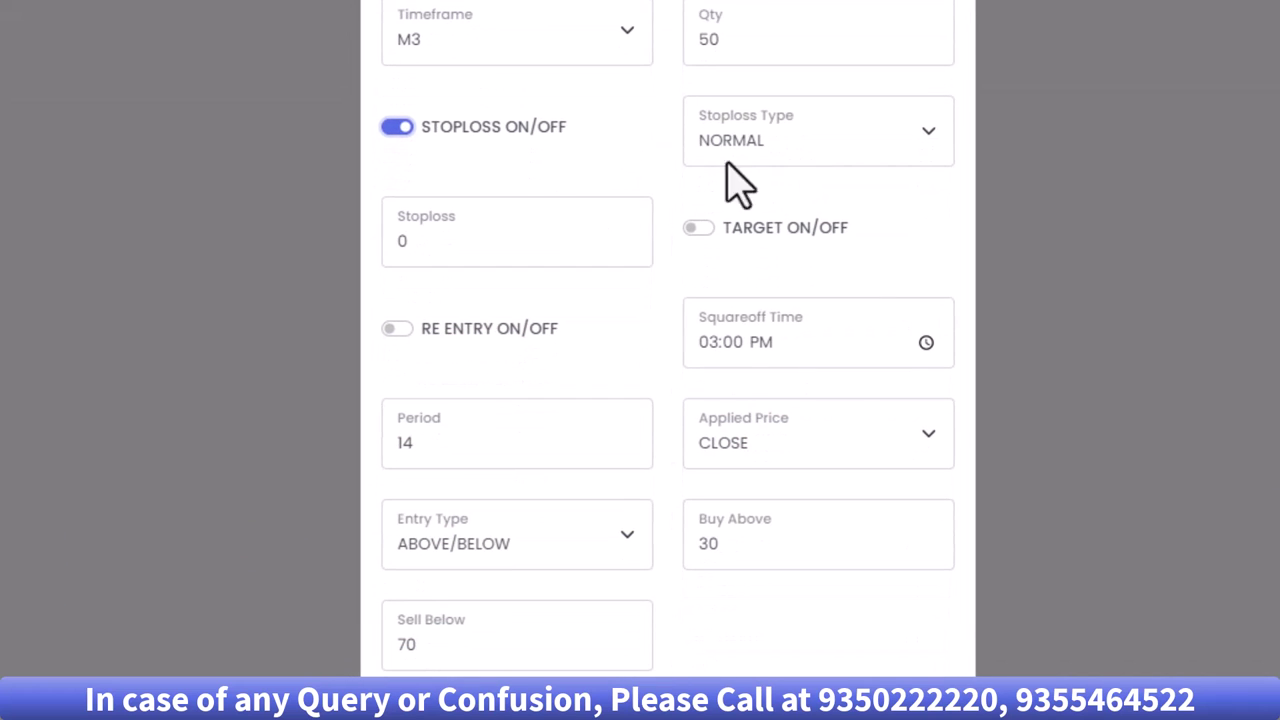
pyautogui.doubleClick(484, 243)
pyautogui.write('25')
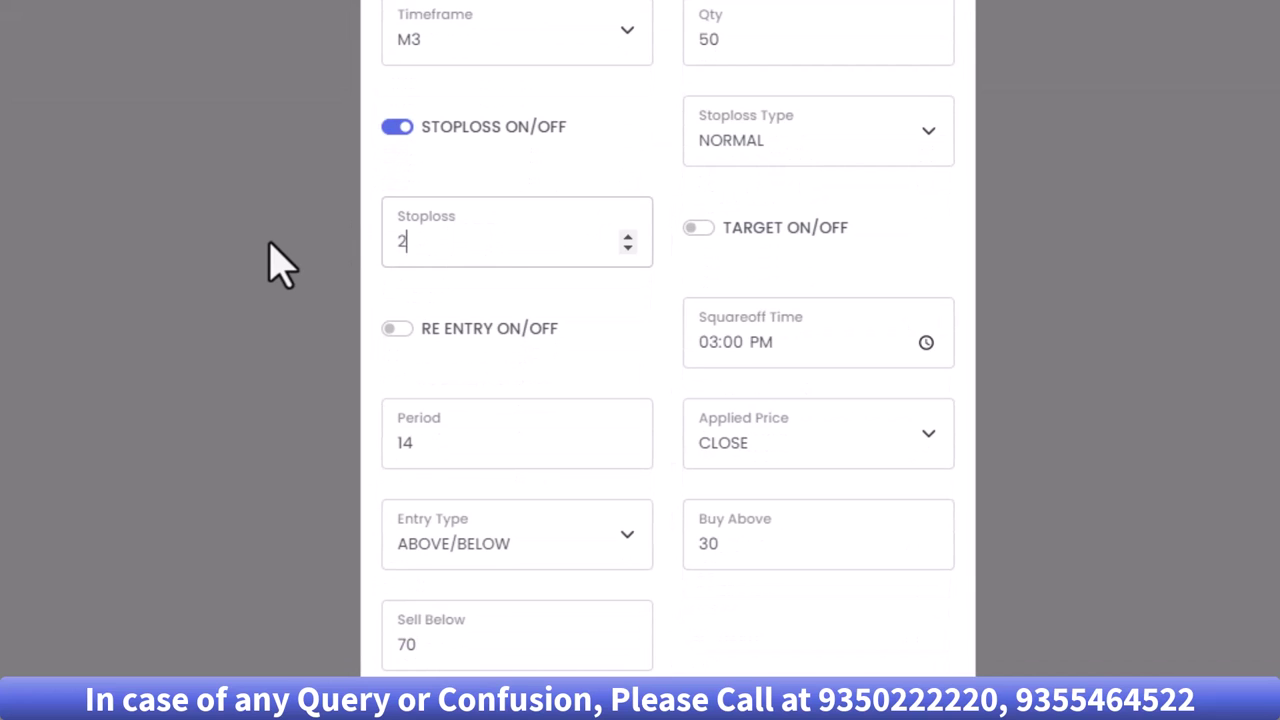
pyautogui.click(697, 230)
pyautogui.doubleClick(494, 343)
pyautogui.write('25')
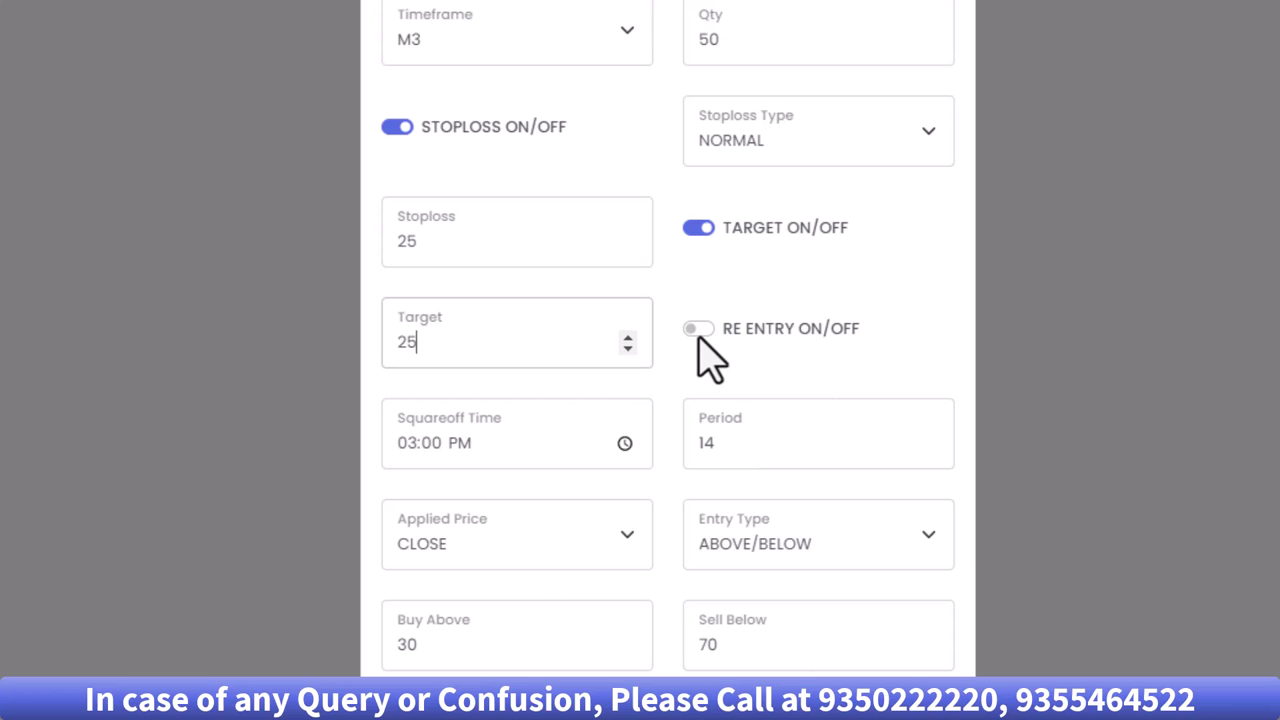
pyautogui.click(698, 334)
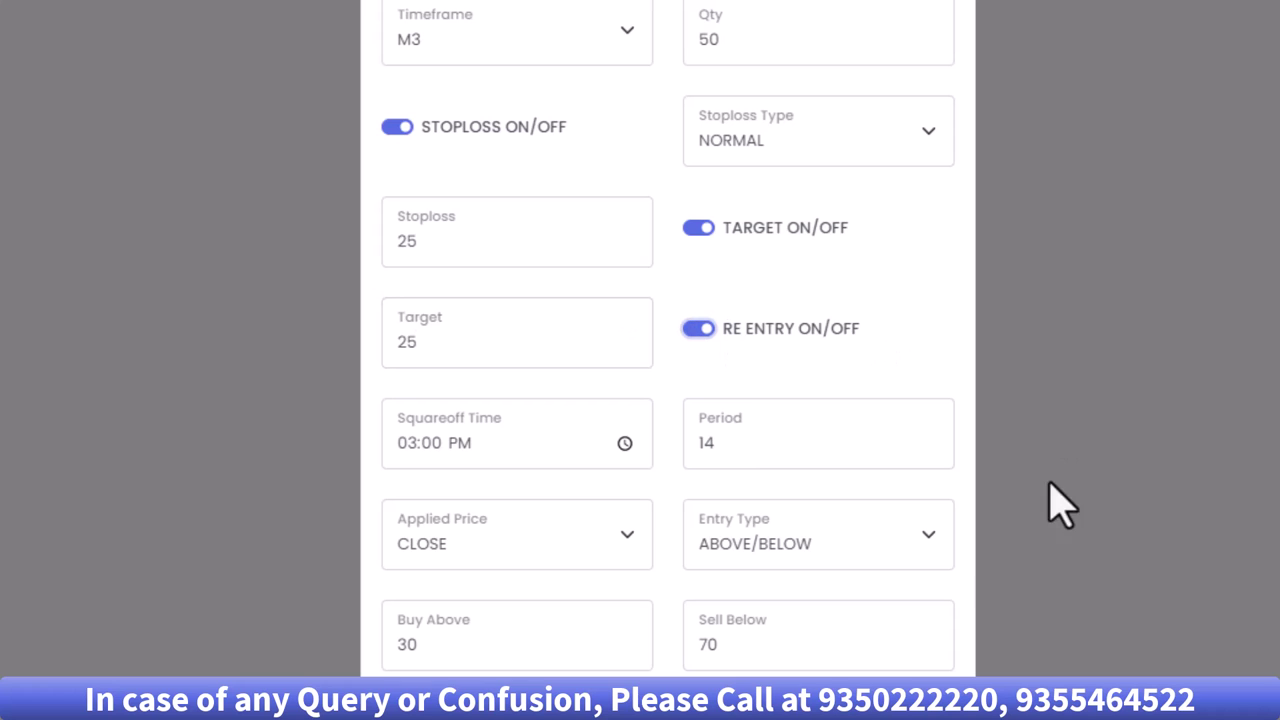
# - Keep period 14 and ABOVE/BELOW entry, with buy above 60 and sell below 40
pyautogui.scroll(-2, 651, 497)
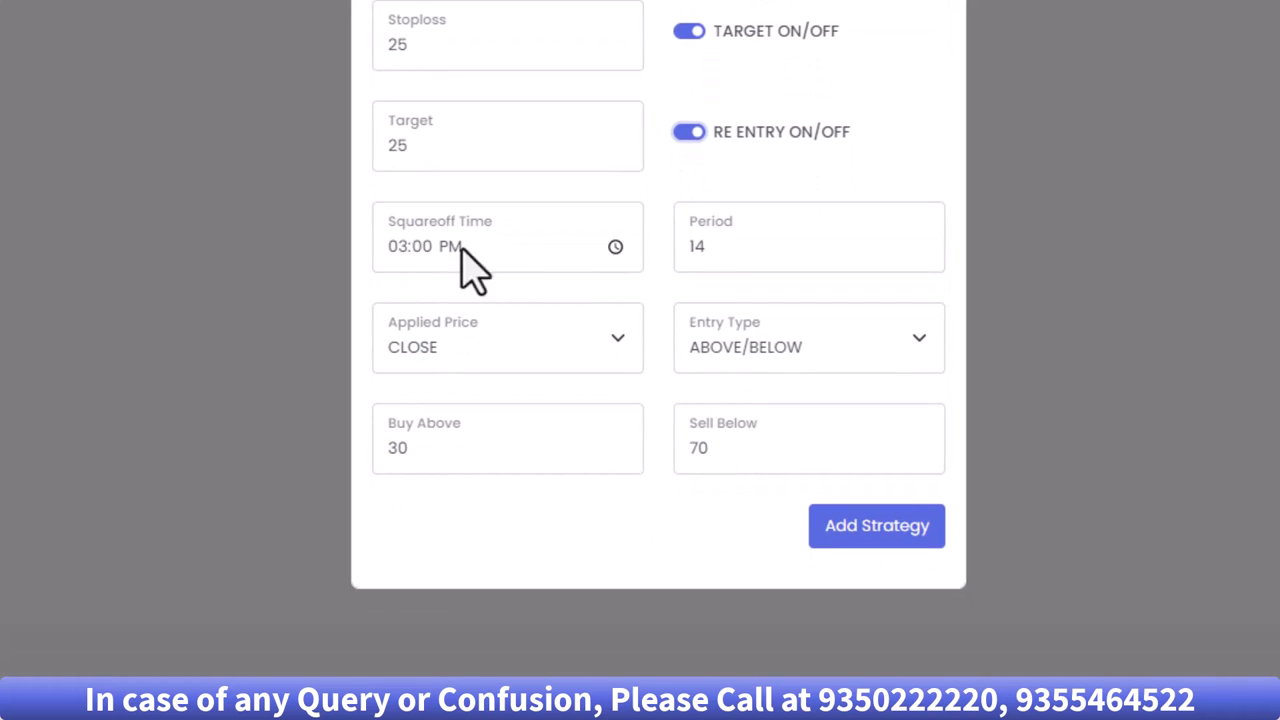
pyautogui.click(710, 252)
pyautogui.moveTo(710, 252); pyautogui.dragTo(686, 250)
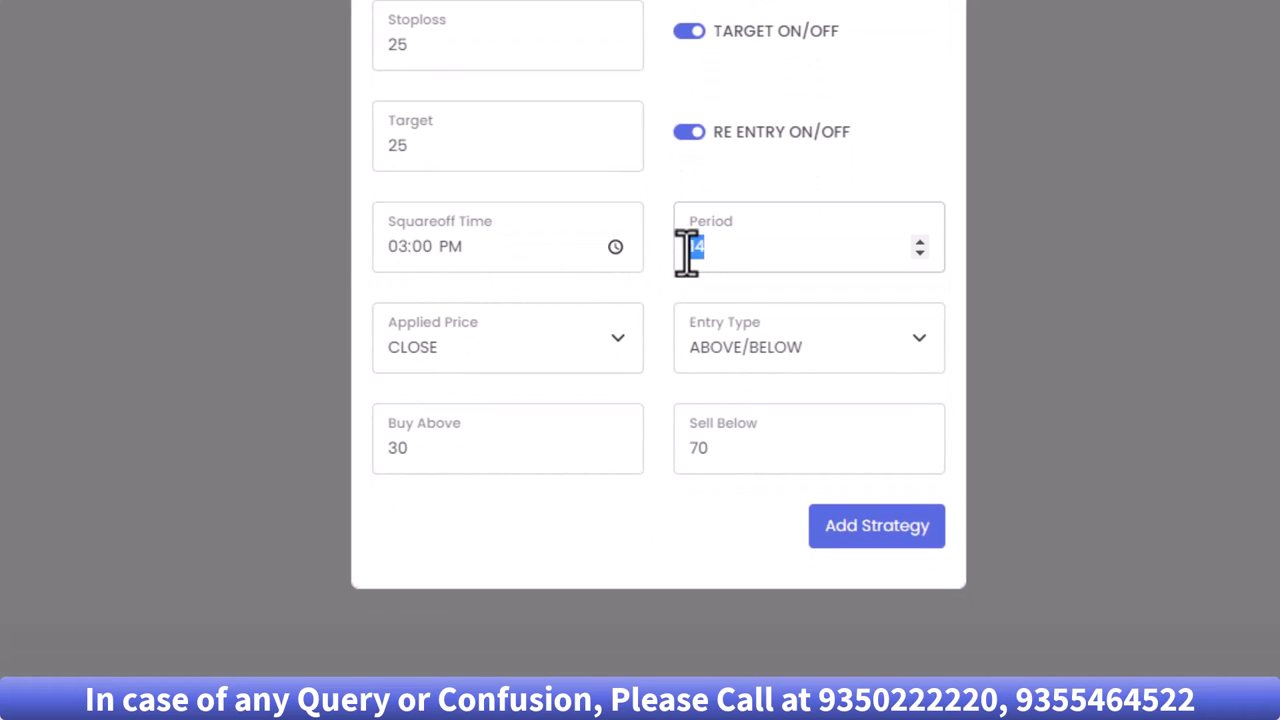
pyautogui.click(788, 358)
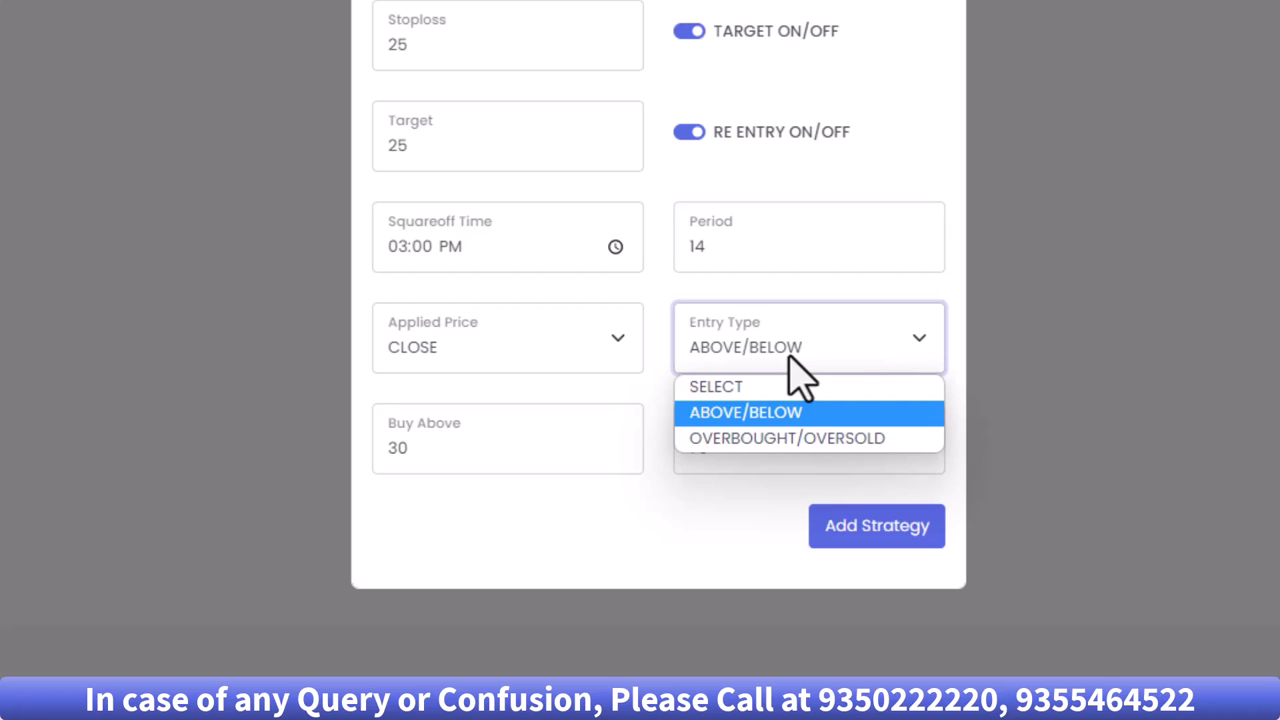
pyautogui.click(790, 354)
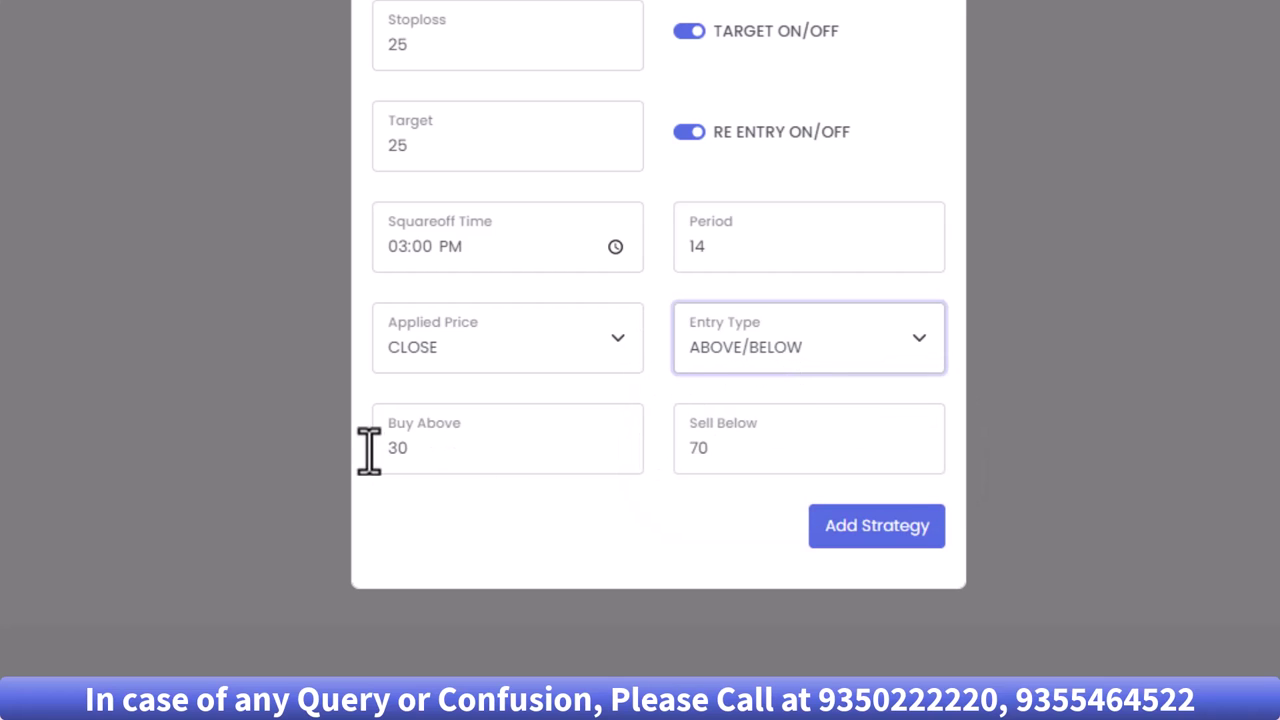
pyautogui.doubleClick(421, 447)
pyautogui.write('60')
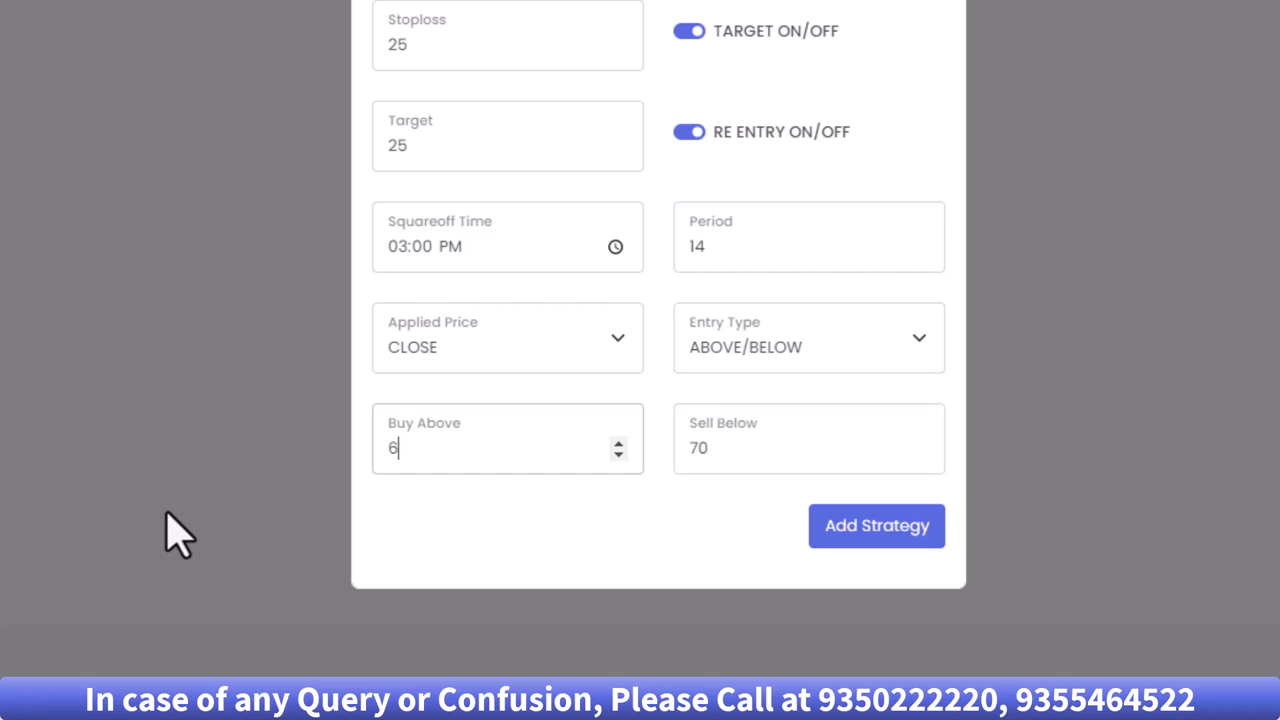
pyautogui.click(728, 452)
pyautogui.doubleClick(728, 440)
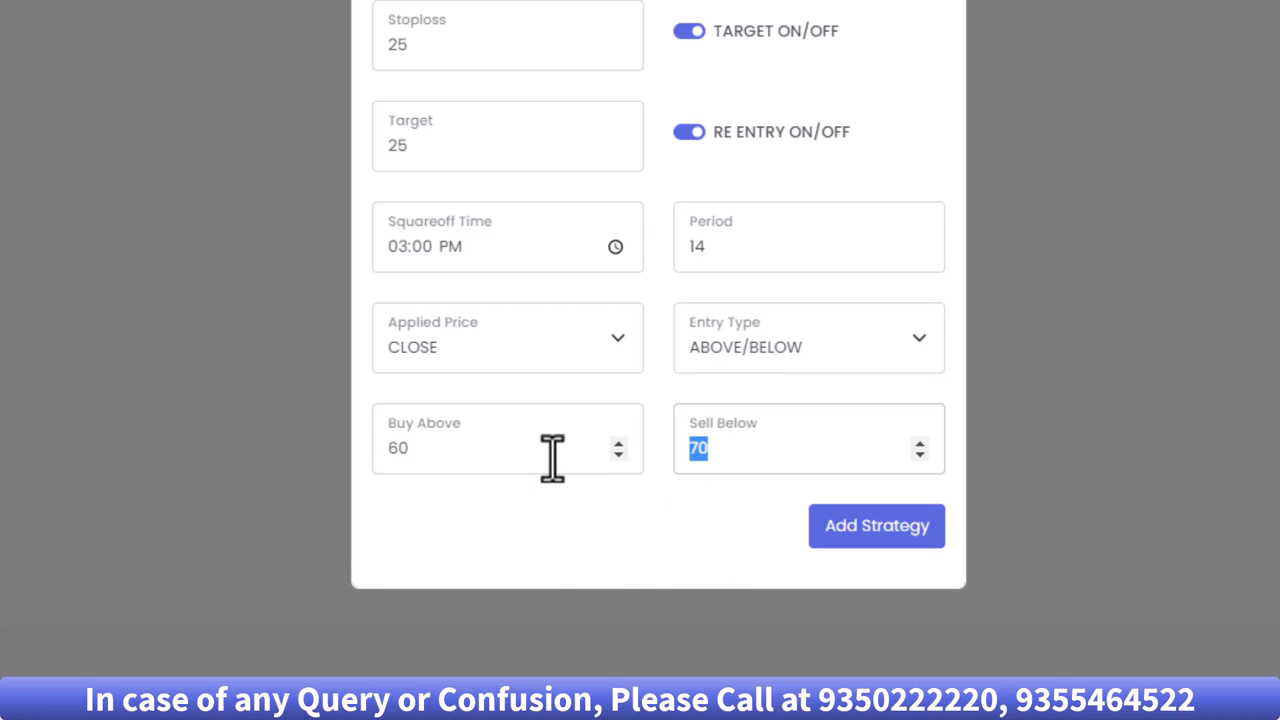
pyautogui.write('40')
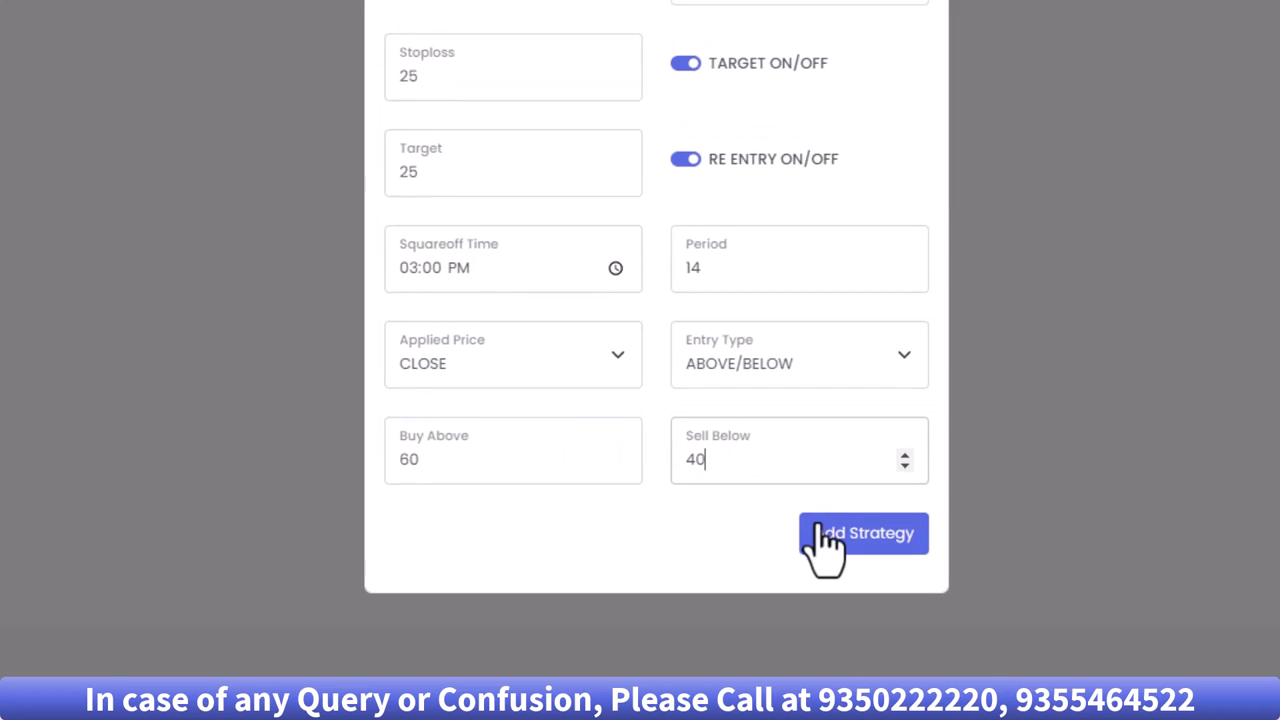
# - Add the RSI strategy to the Custom Strategies list, then bring up the account menu
pyautogui.click(765, 590)
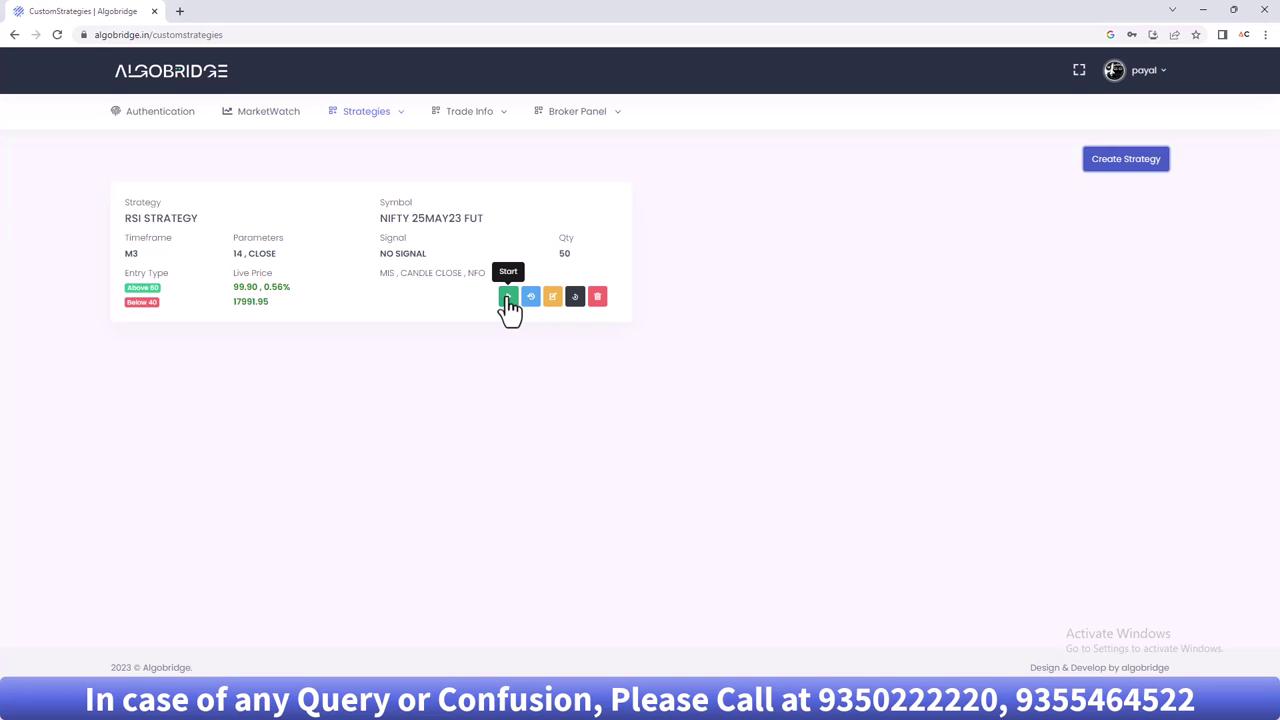
pyautogui.click(1155, 80)
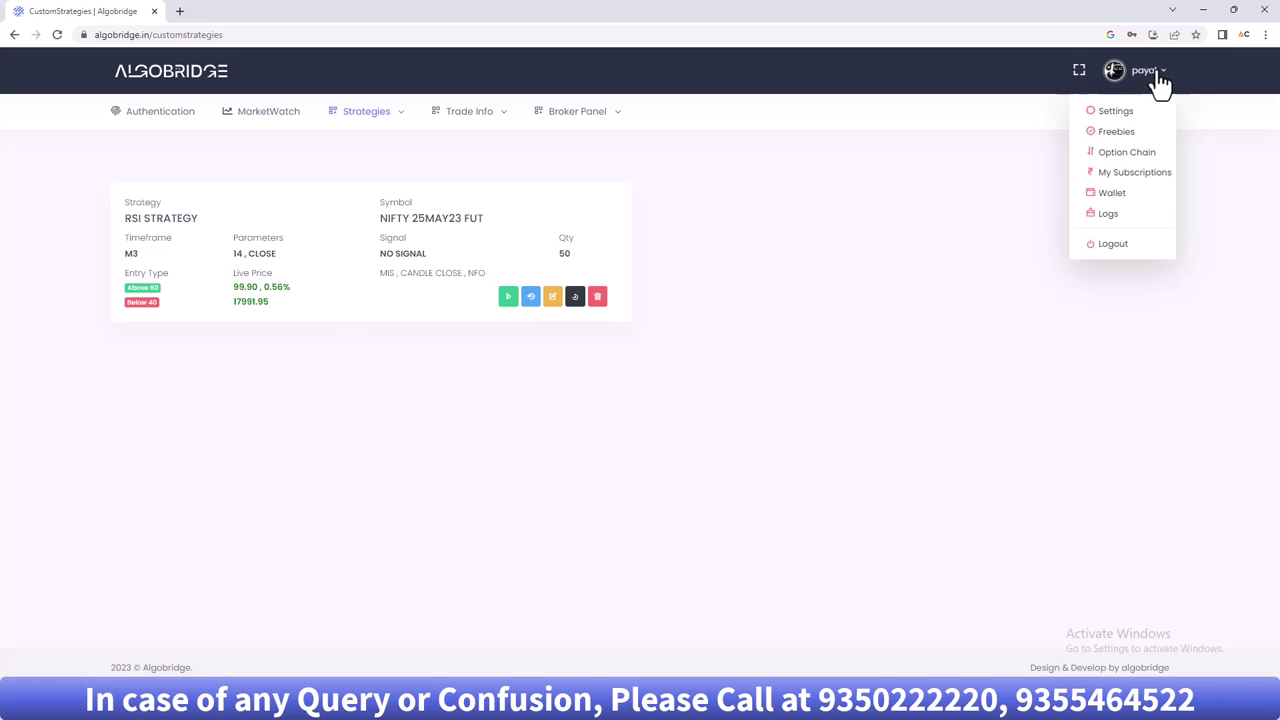
# - Look over the Settings page, then go to Freebies with its six free MT4 indicators
pyautogui.click(1116, 111)
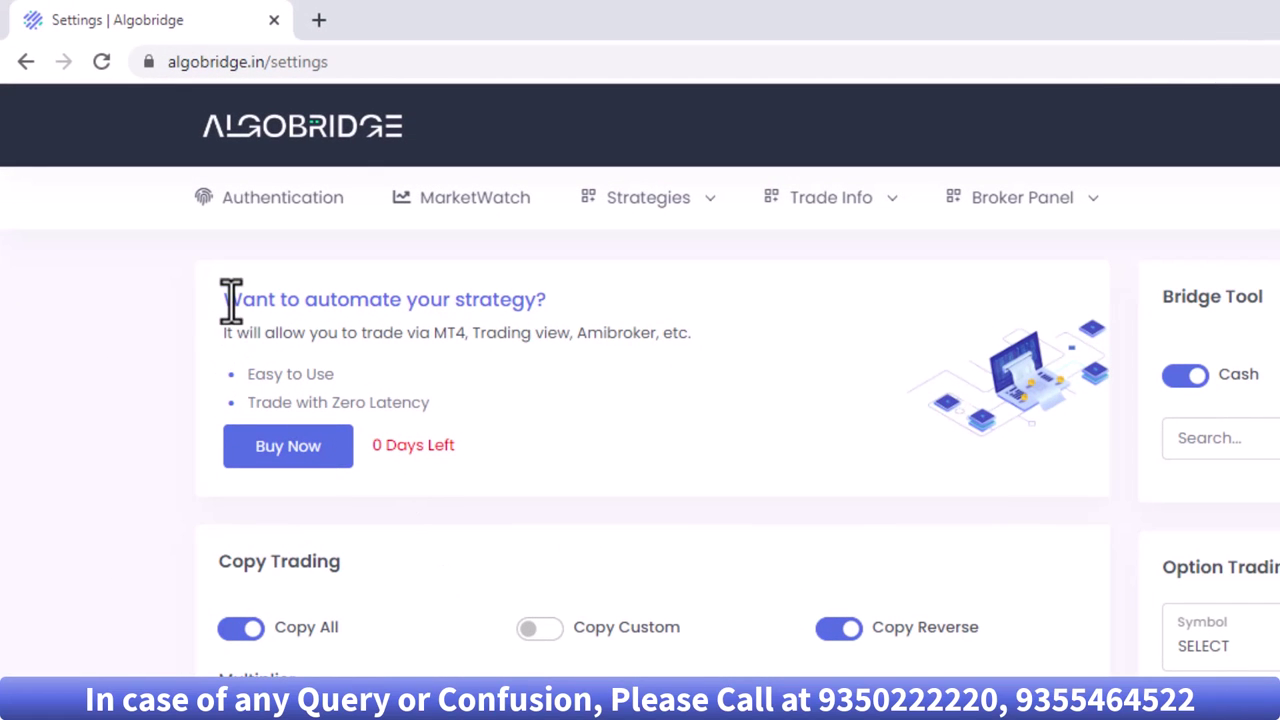
pyautogui.moveTo(229, 297); pyautogui.dragTo(728, 432)
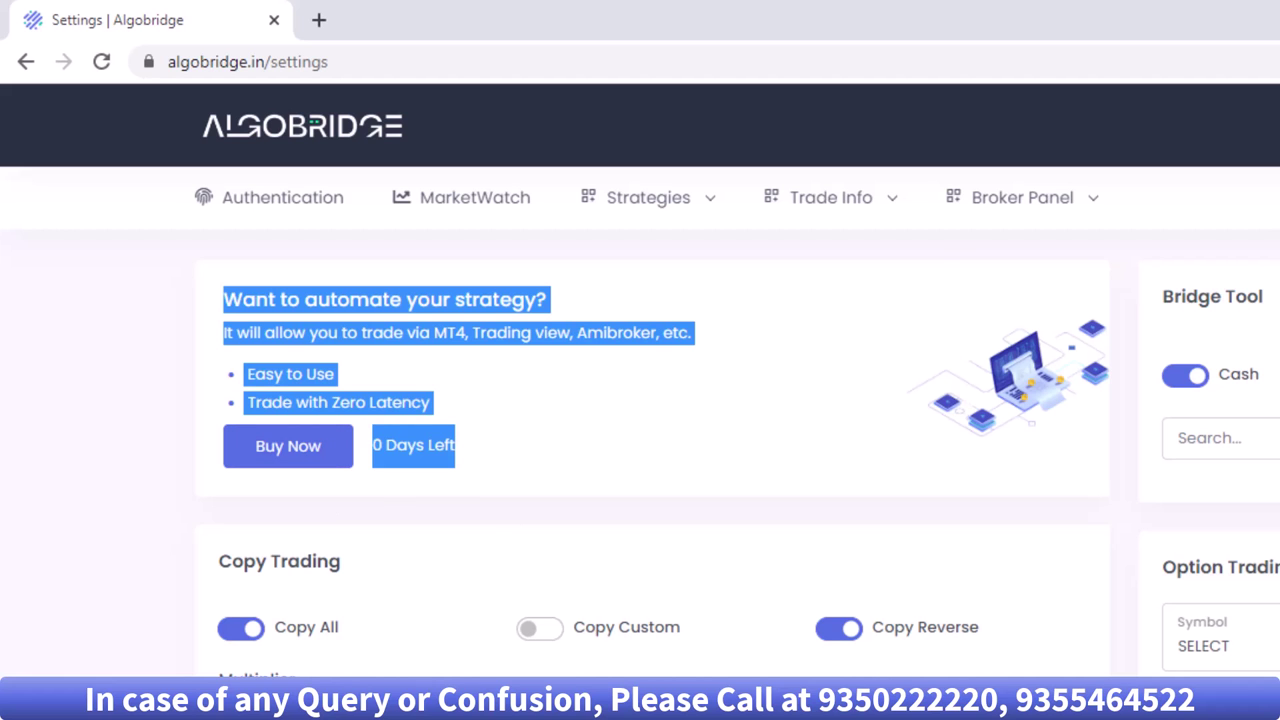
pyautogui.click(1279, 123)
pyautogui.click(1279, 236)
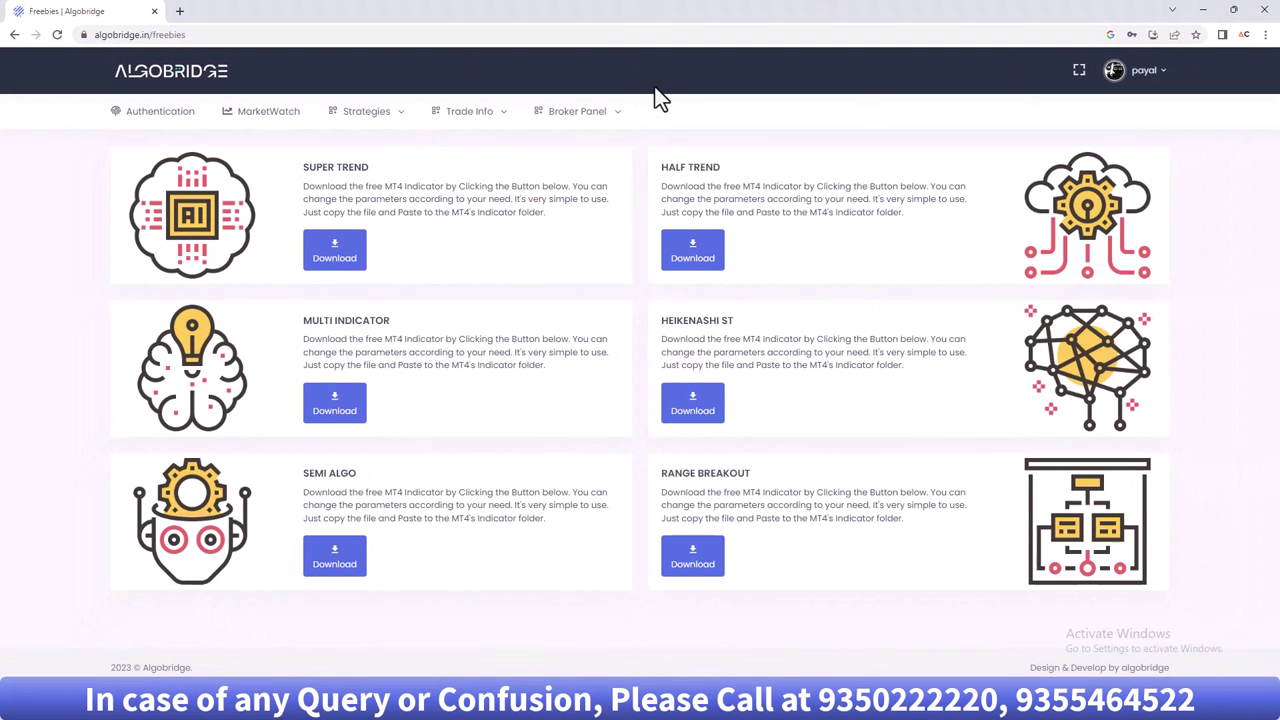
# - Return to the Settings page through the profile menu
pyautogui.moveTo(632, 116)
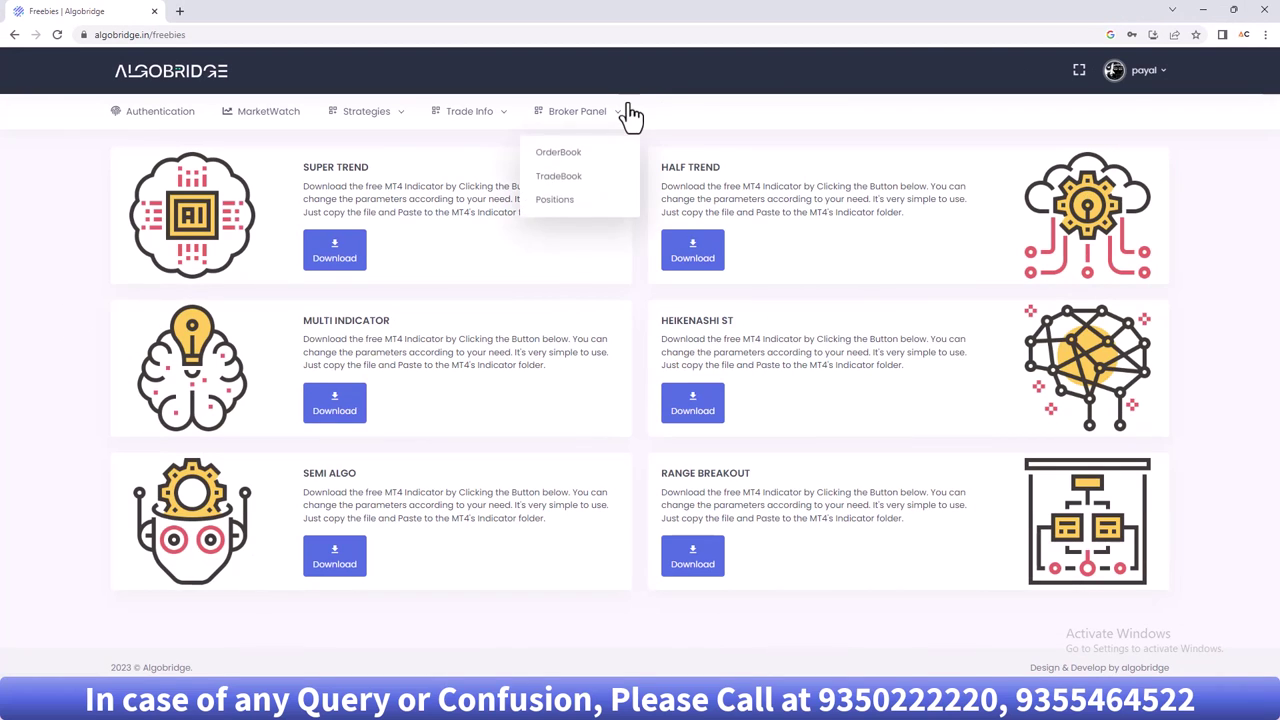
pyautogui.click(1134, 84)
pyautogui.click(1108, 112)
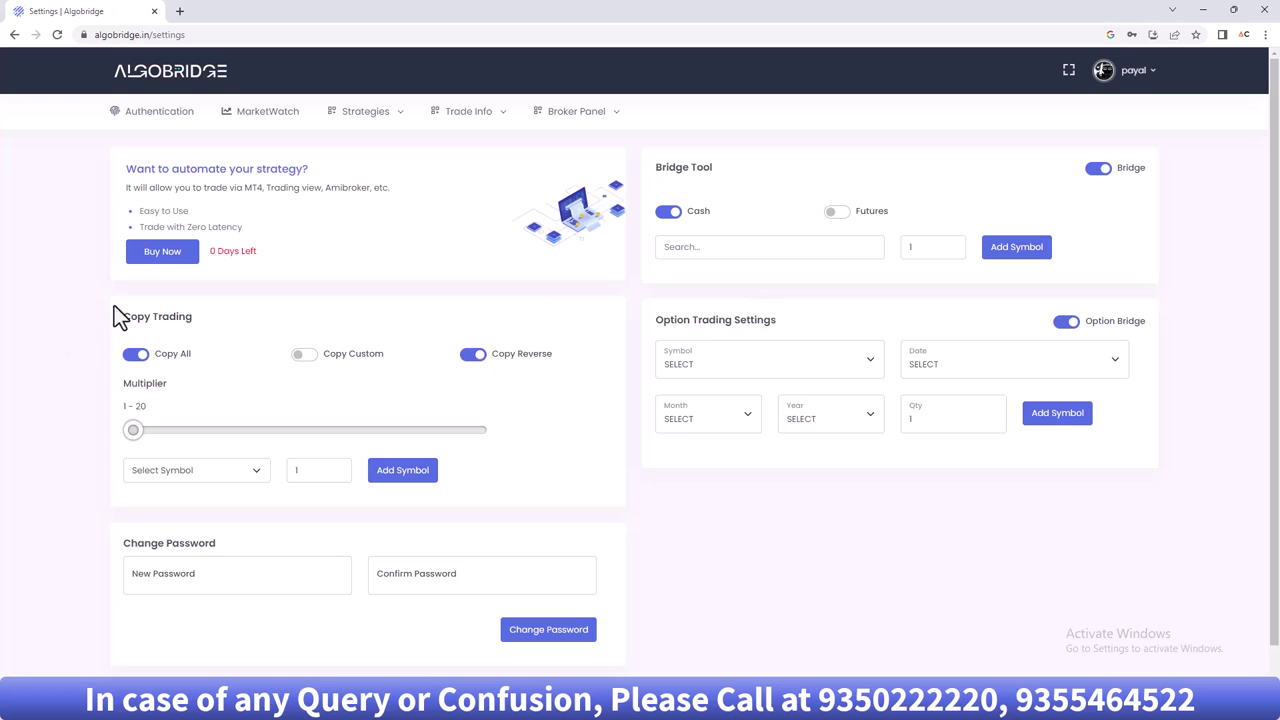
# - Turn off Copy Reverse and raise the copy multiplier from 1 to 3
pyautogui.moveTo(128, 316); pyautogui.dragTo(199, 315)
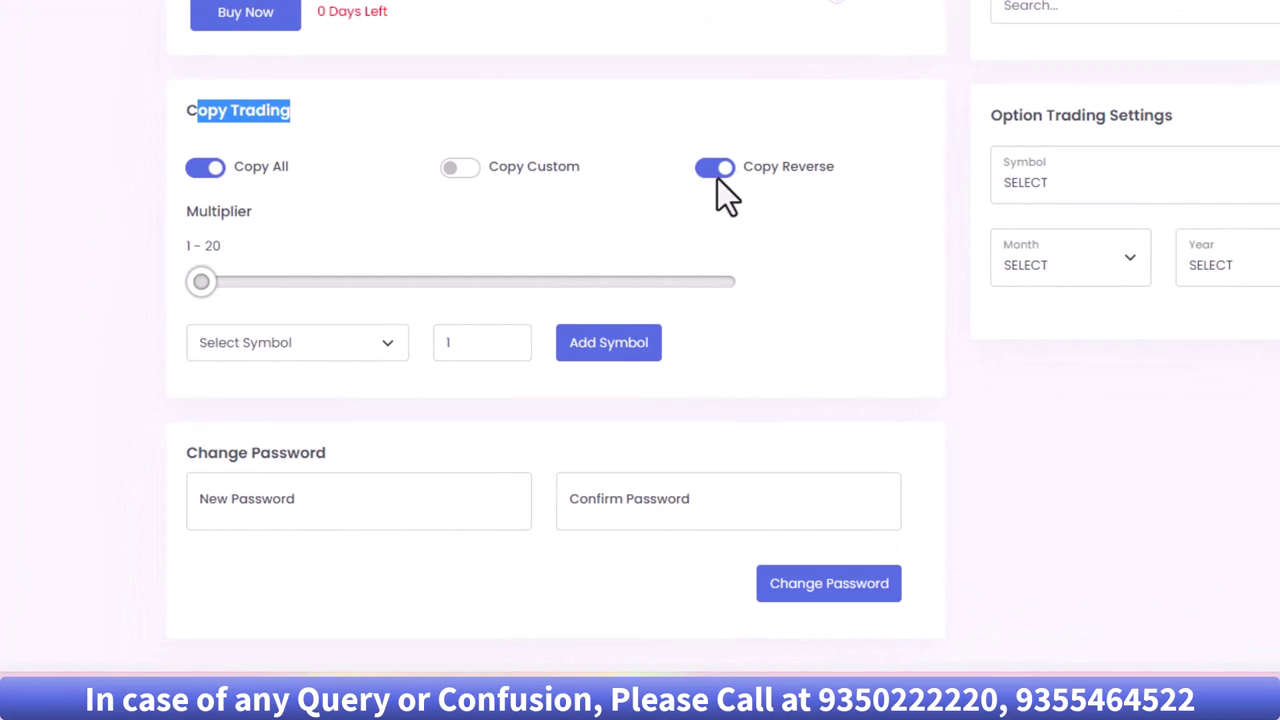
pyautogui.click(717, 178)
pyautogui.scroll(-1, 233, 157)
pyautogui.click(200, 130)
pyautogui.scroll(-1, 232, 188)
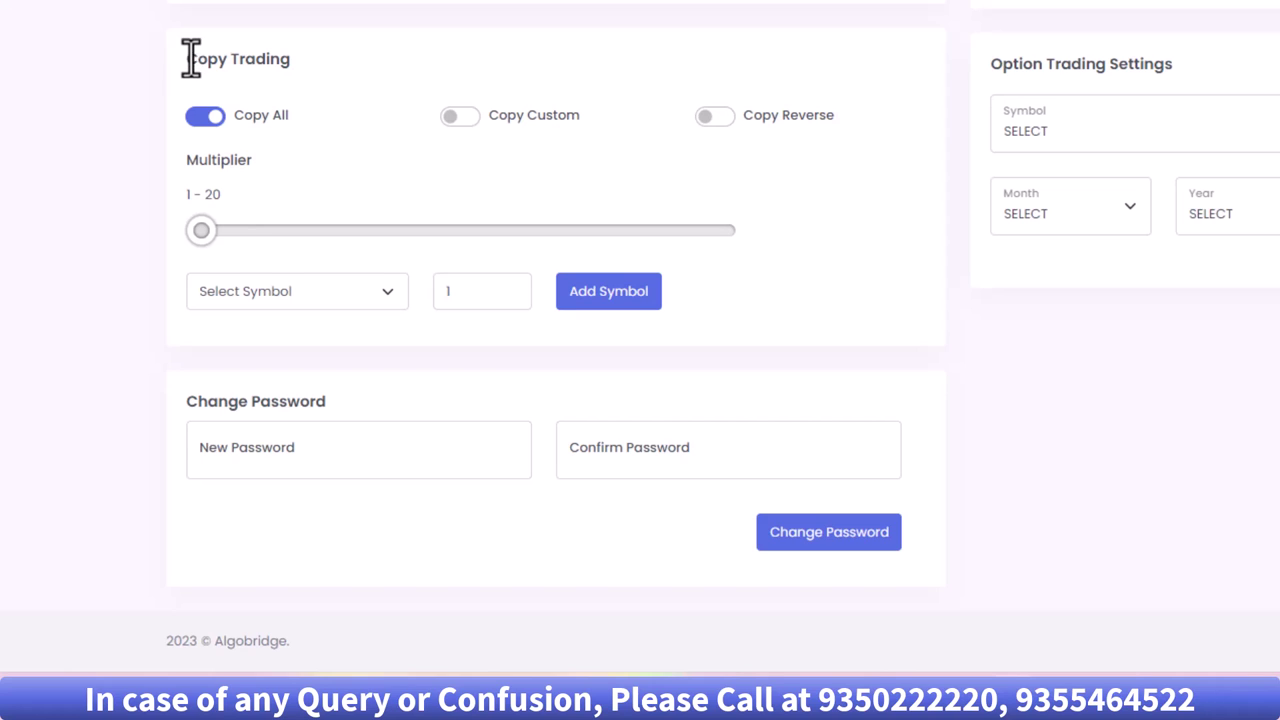
pyautogui.moveTo(188, 55); pyautogui.dragTo(311, 55)
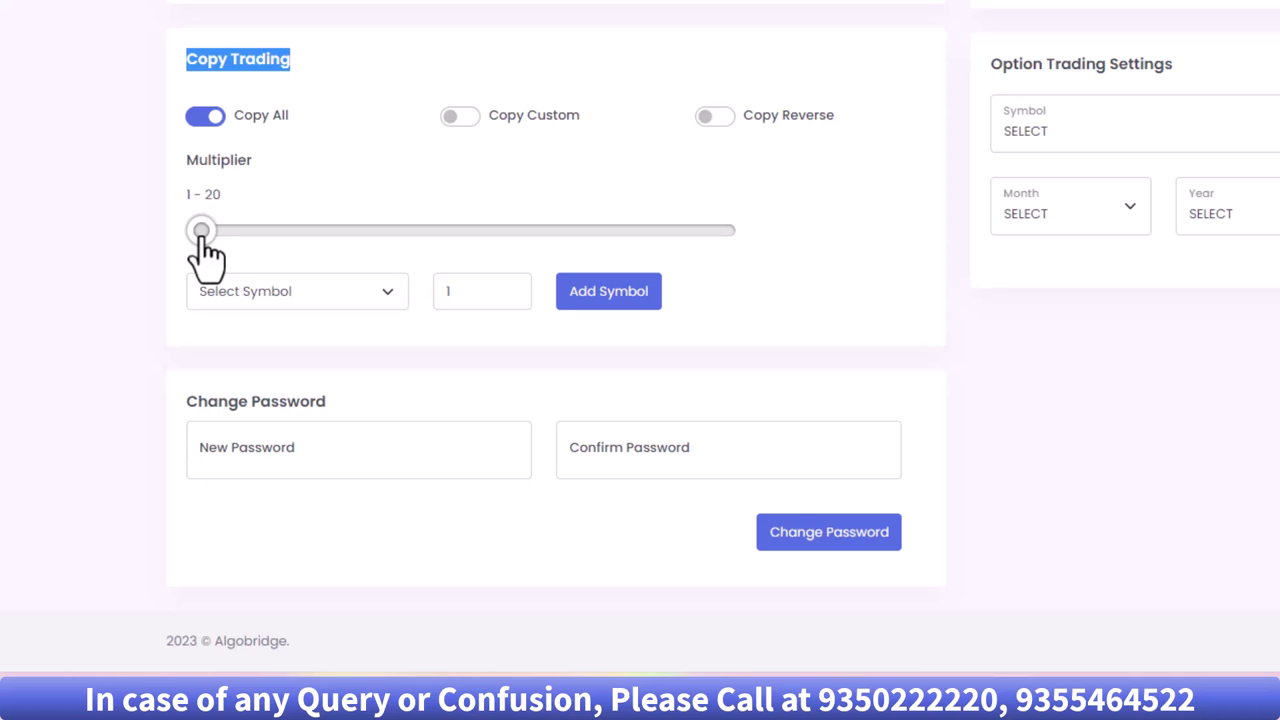
pyautogui.moveTo(201, 233); pyautogui.dragTo(223, 286)
# - Add NIFTY with quantity 100 to the custom copy symbol list
pyautogui.scroll(-1, 358, 265)
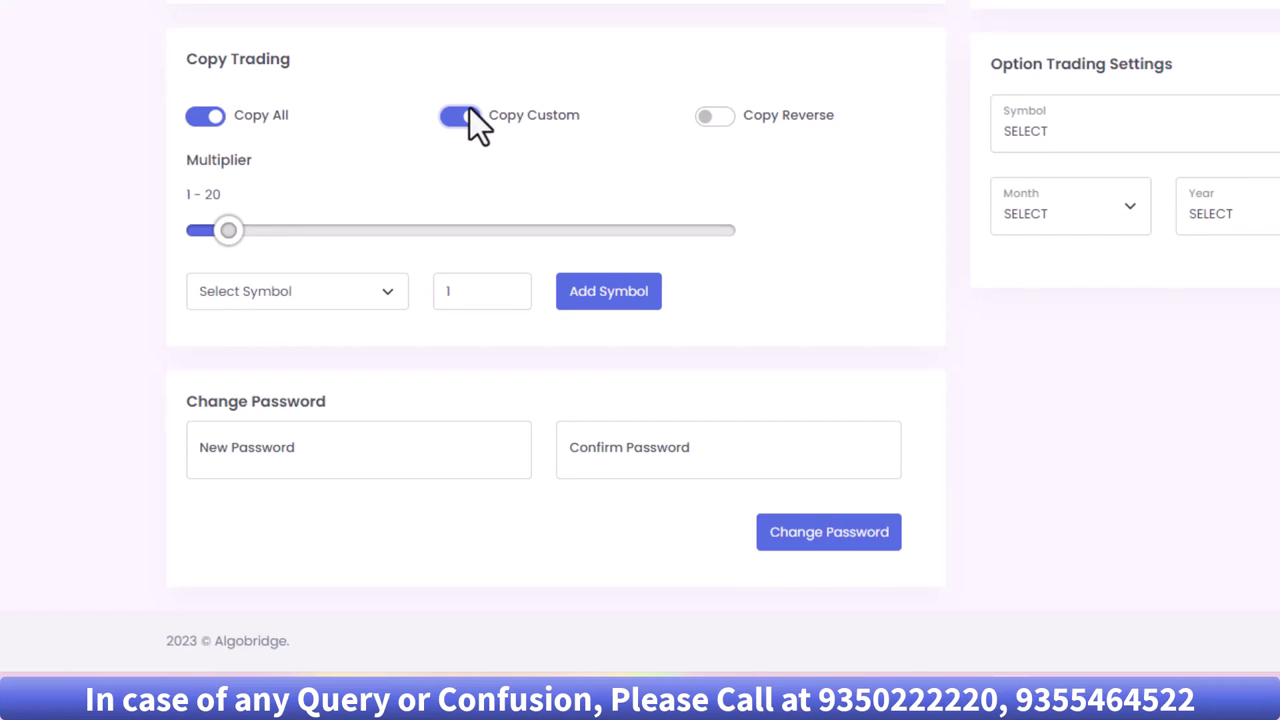
pyautogui.click(293, 290)
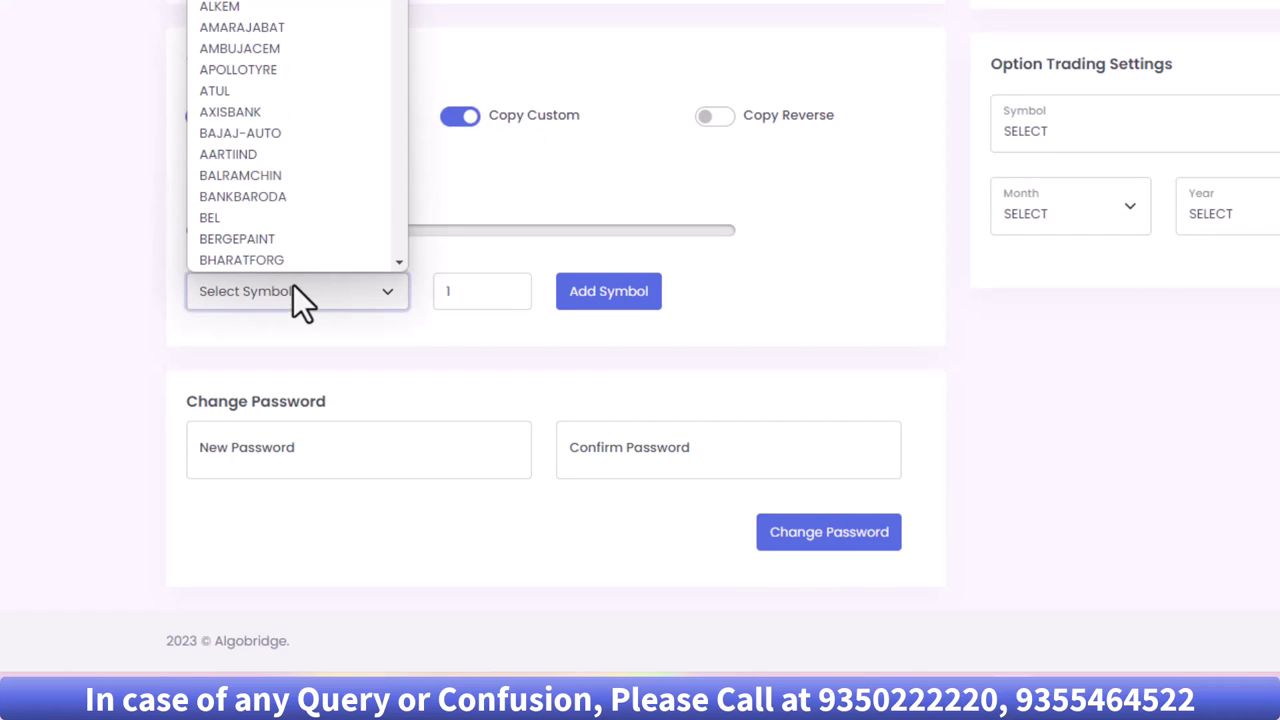
pyautogui.press('Escape')
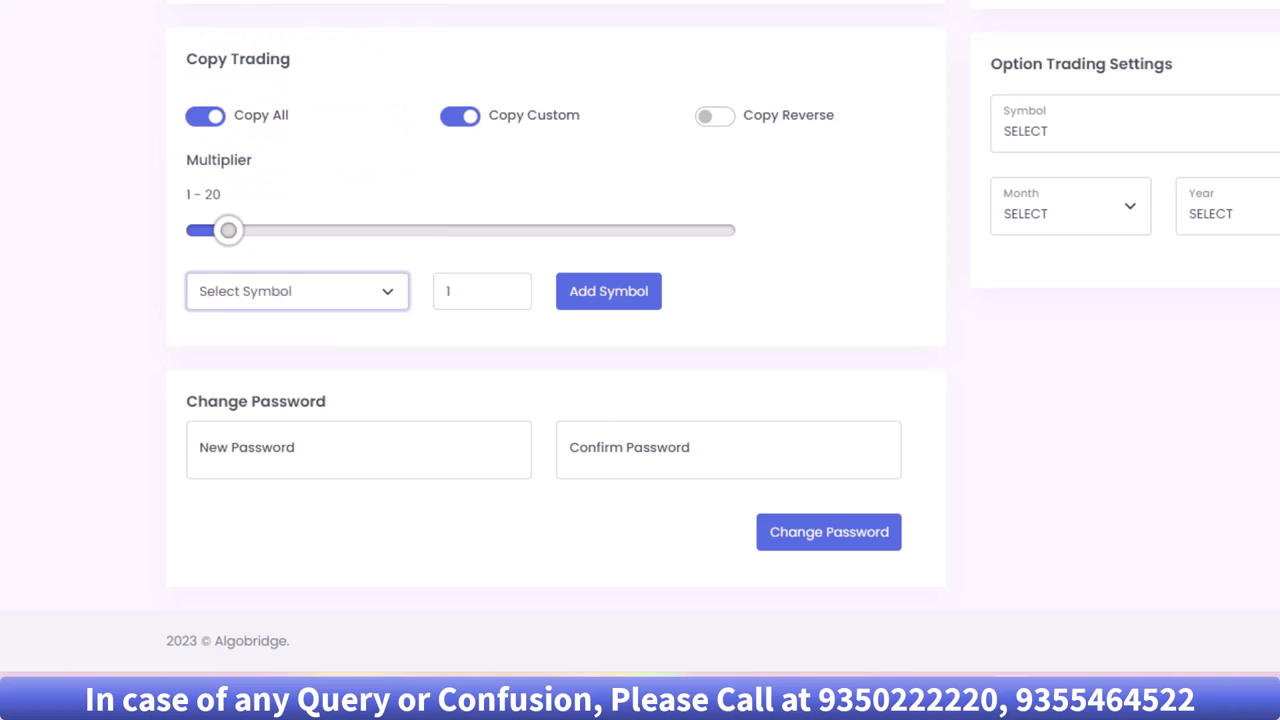
pyautogui.click(201, 114)
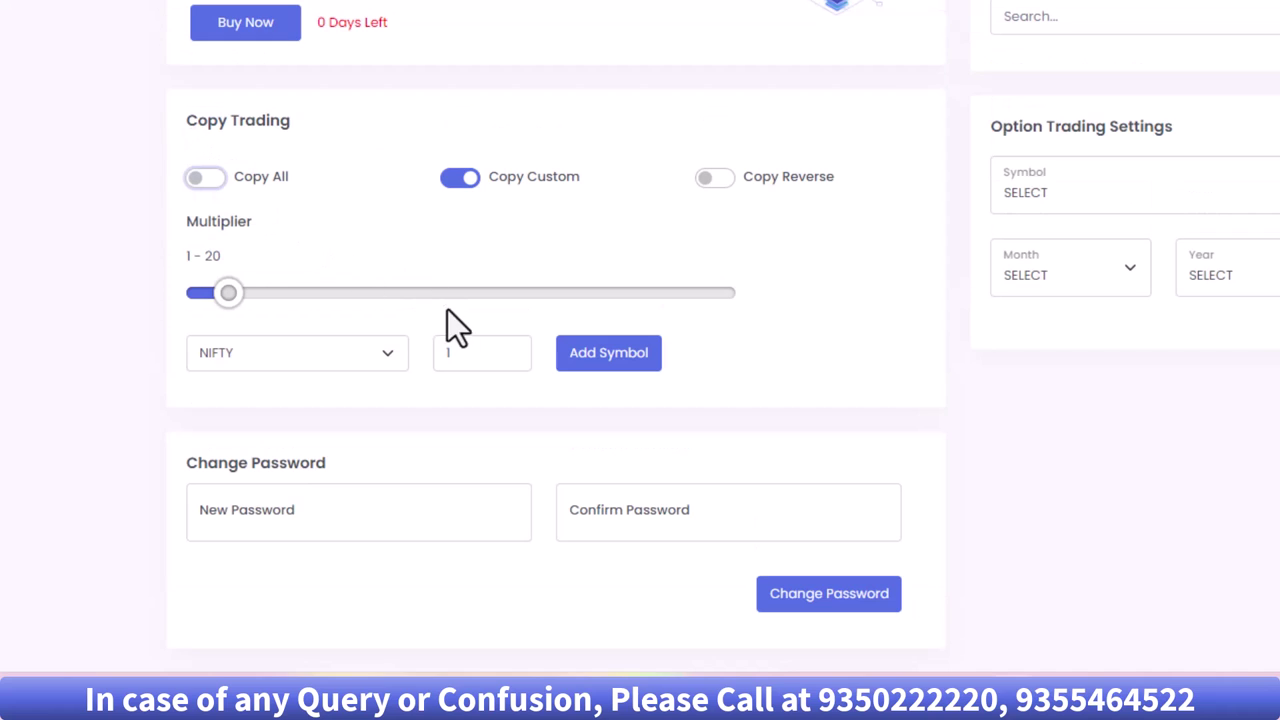
pyautogui.doubleClick(471, 352)
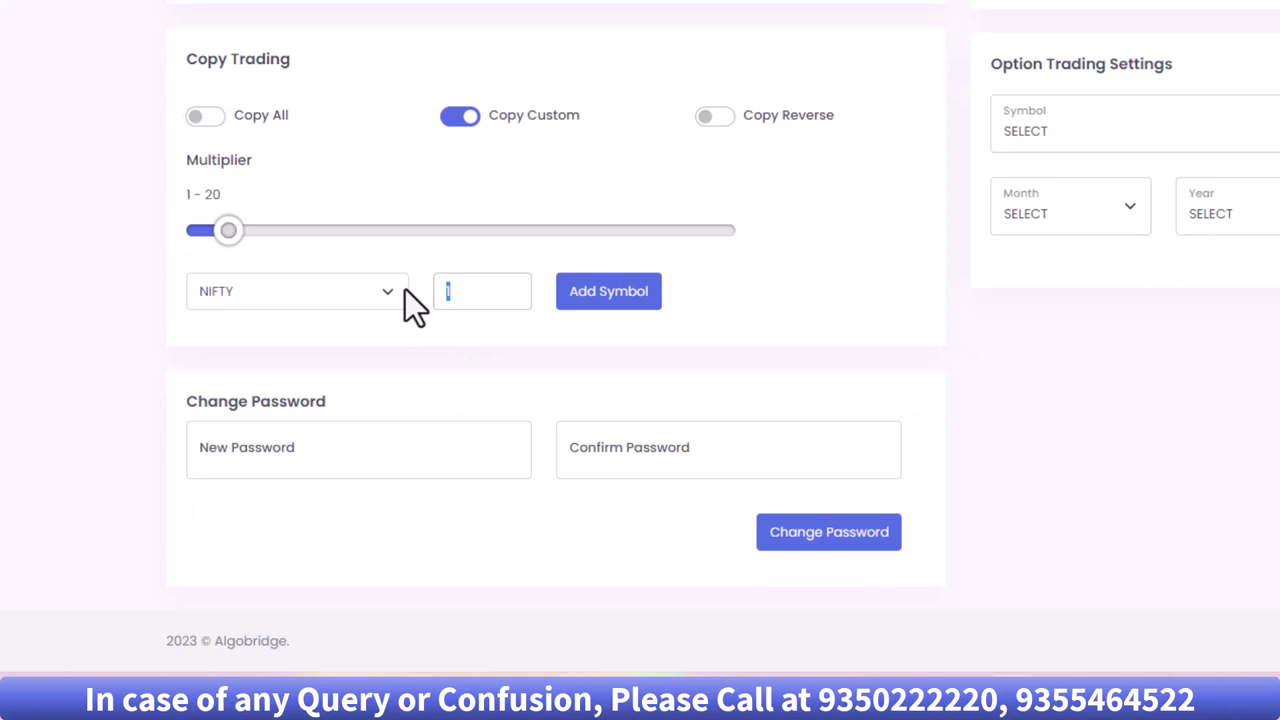
pyautogui.write('100')
pyautogui.click(618, 292)
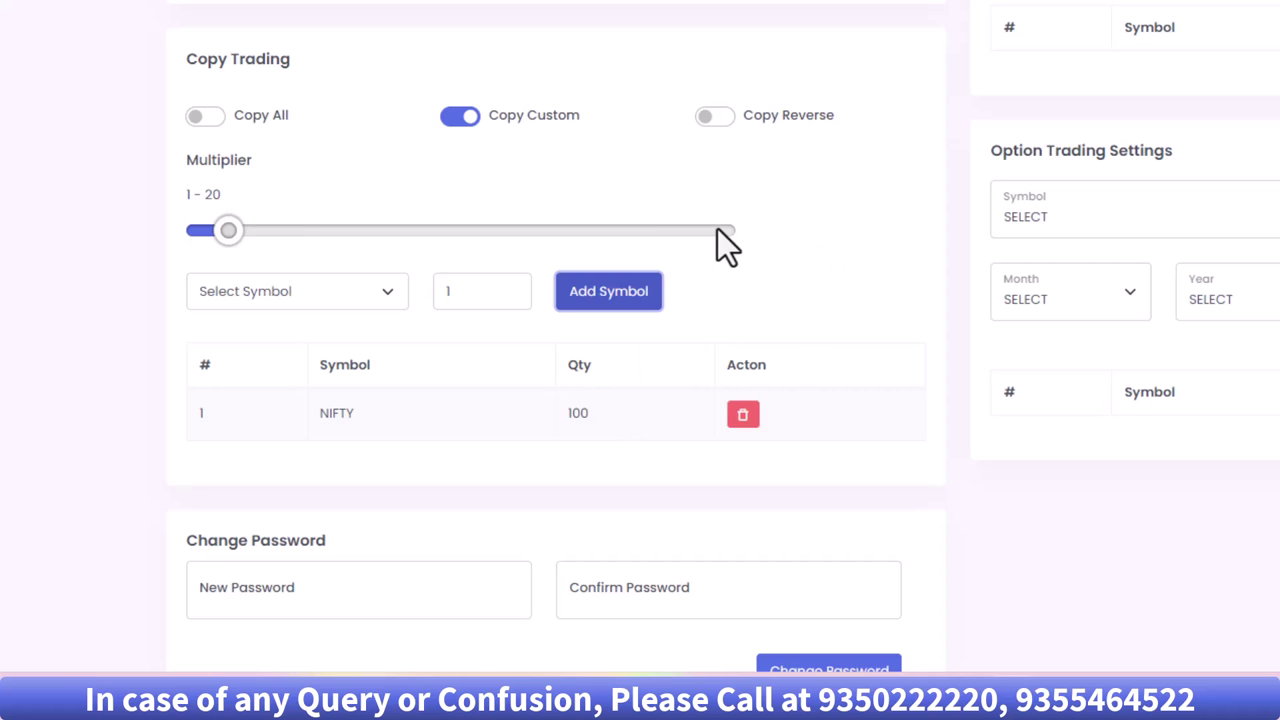
pyautogui.scroll(-2, 780, 270)
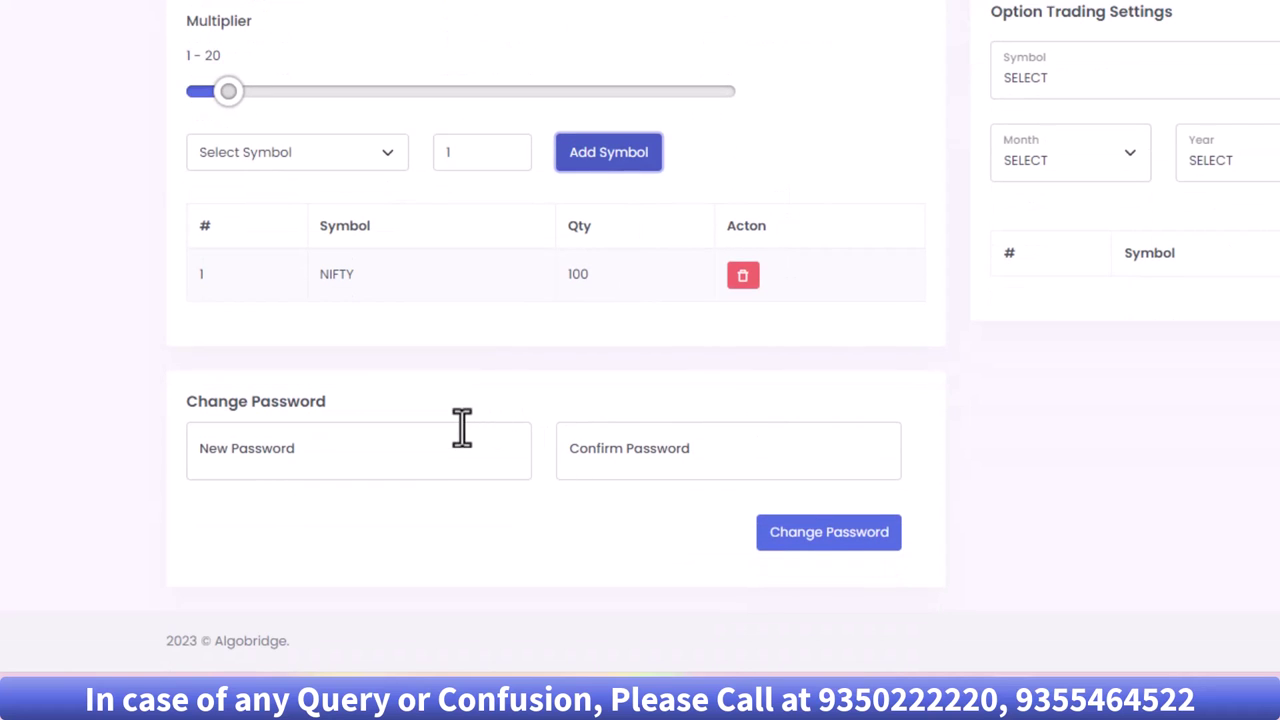
pyautogui.click(280, 470)
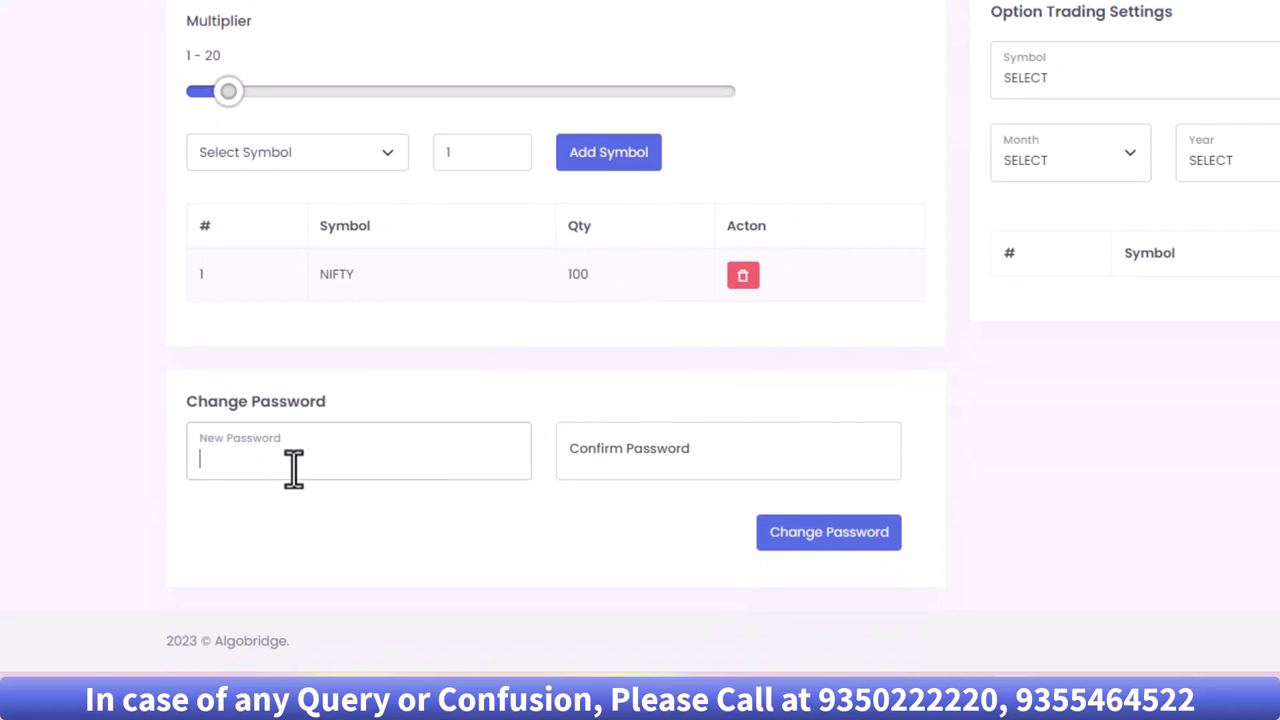
pyautogui.click(686, 470)
pyautogui.click(400, 467)
pyautogui.click(610, 458)
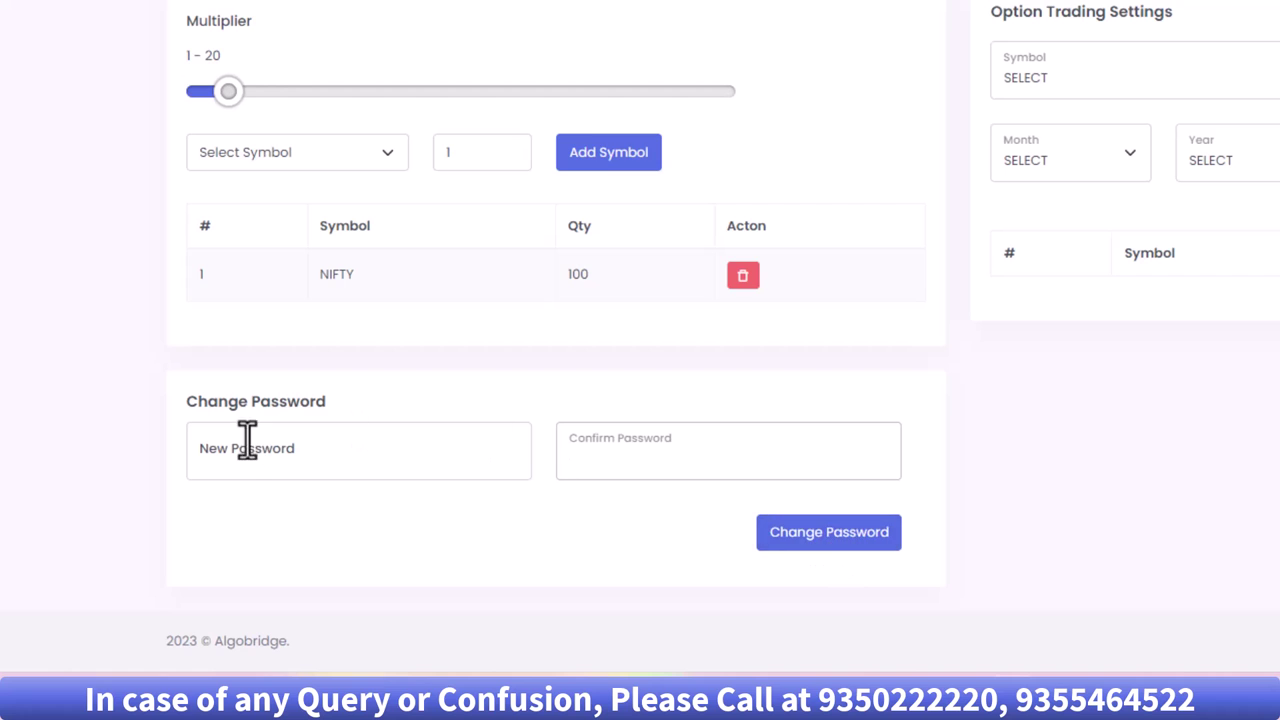
pyautogui.scroll(3, 853, 612)
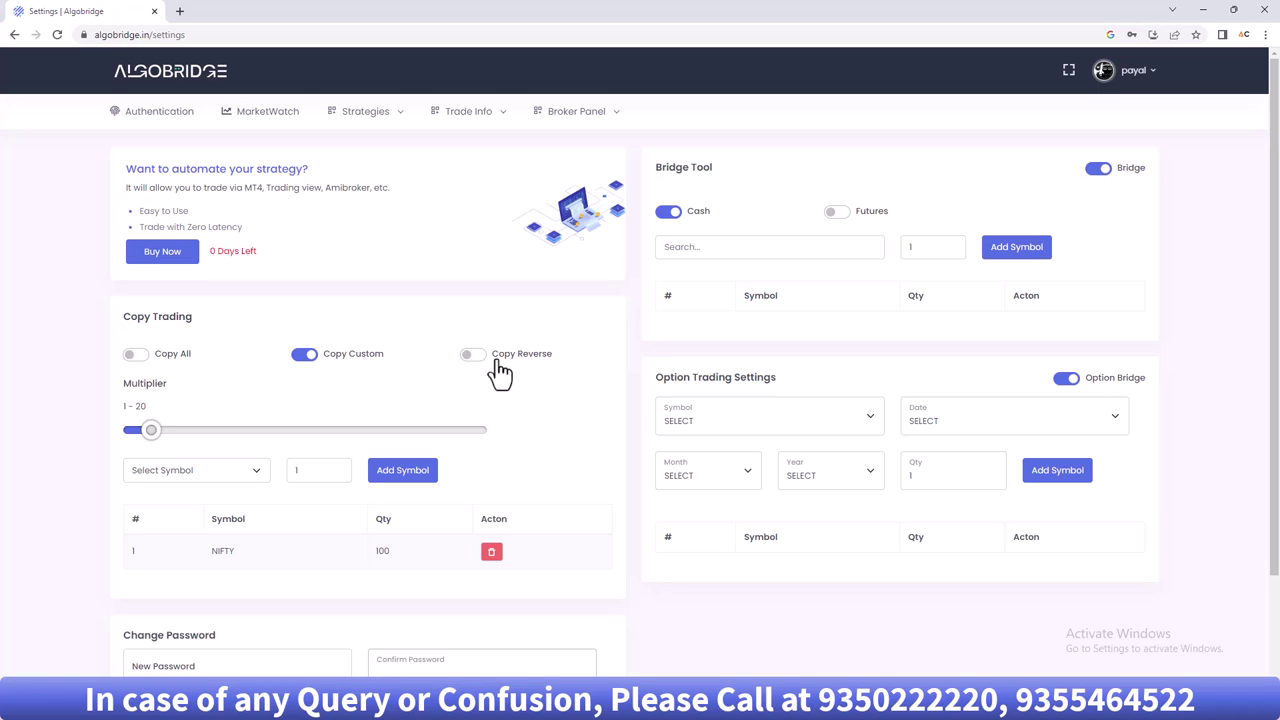
pyautogui.scroll(-2, 570, 466)
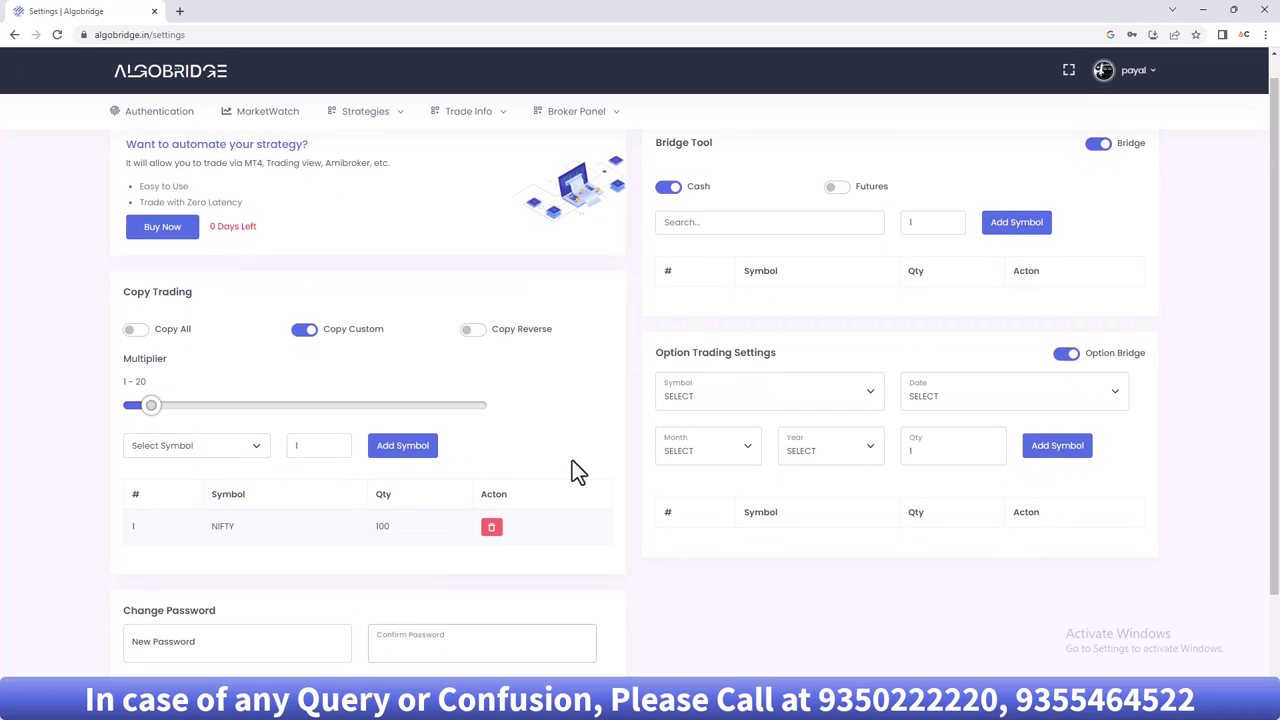
pyautogui.scroll(2, 575, 470)
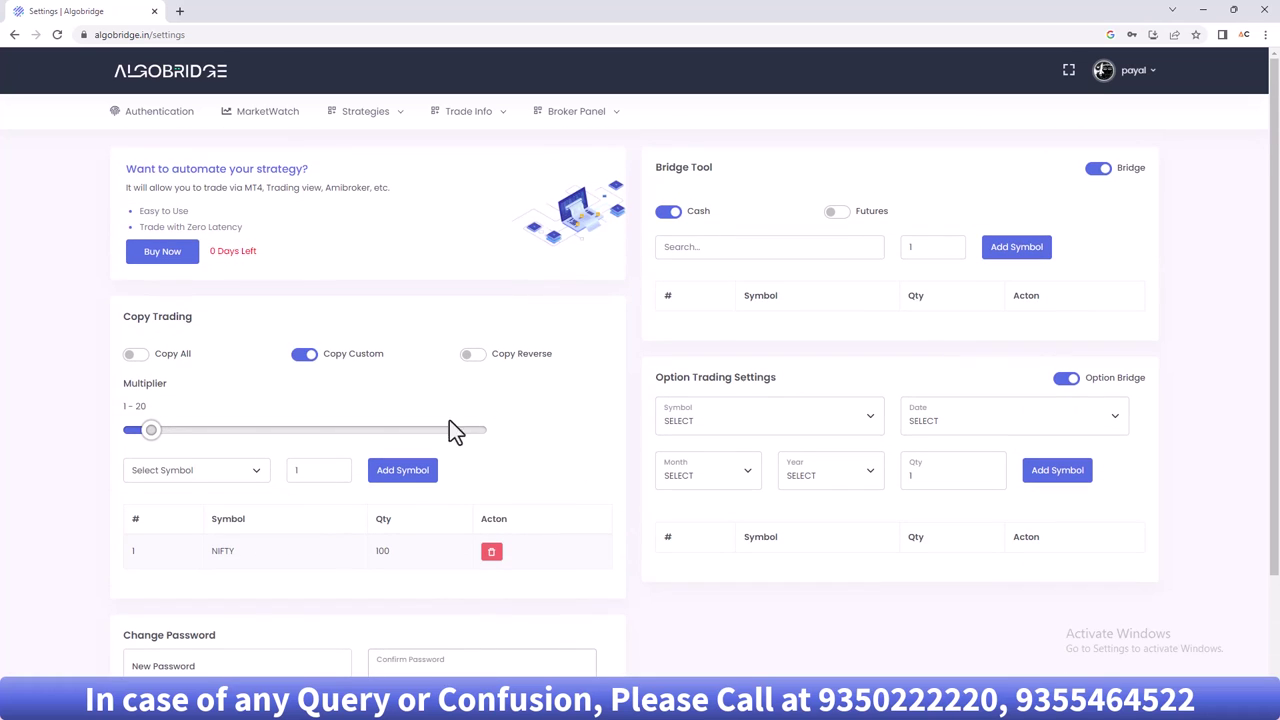
# - Visit MarketWatch, then the Authentication page, and bring up the profile menu
pyautogui.click(279, 113)
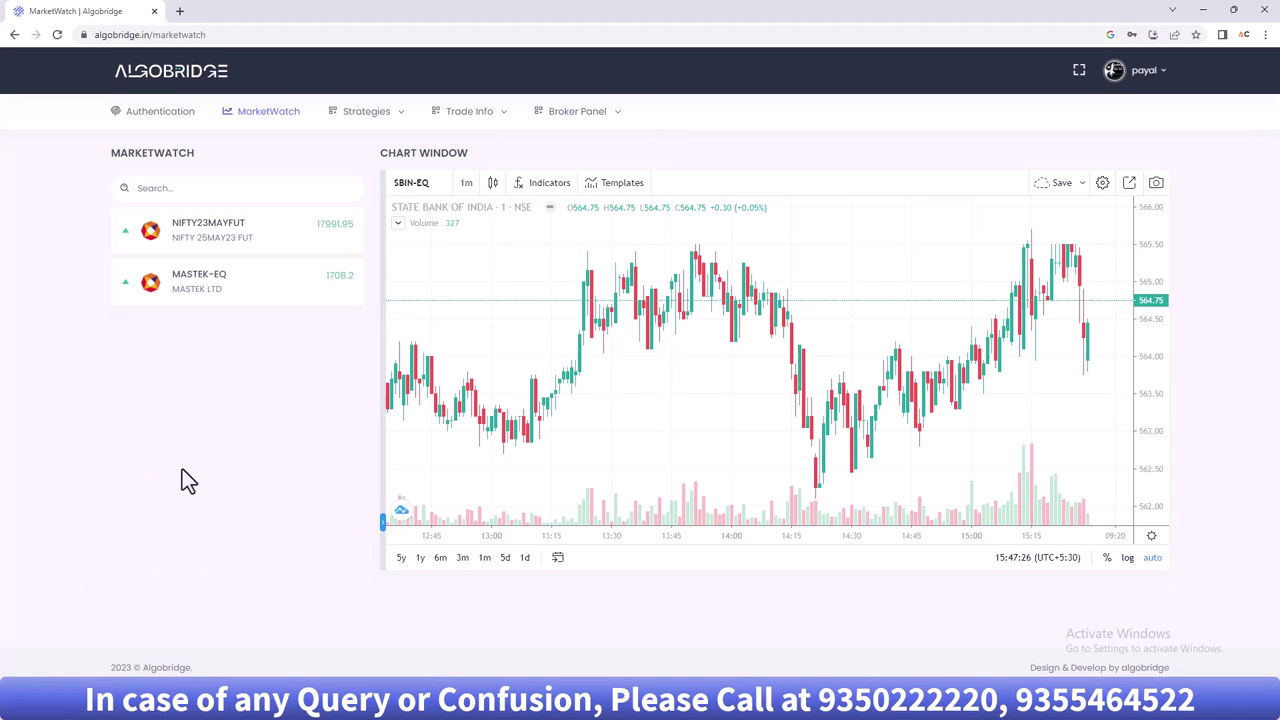
pyautogui.click(157, 112)
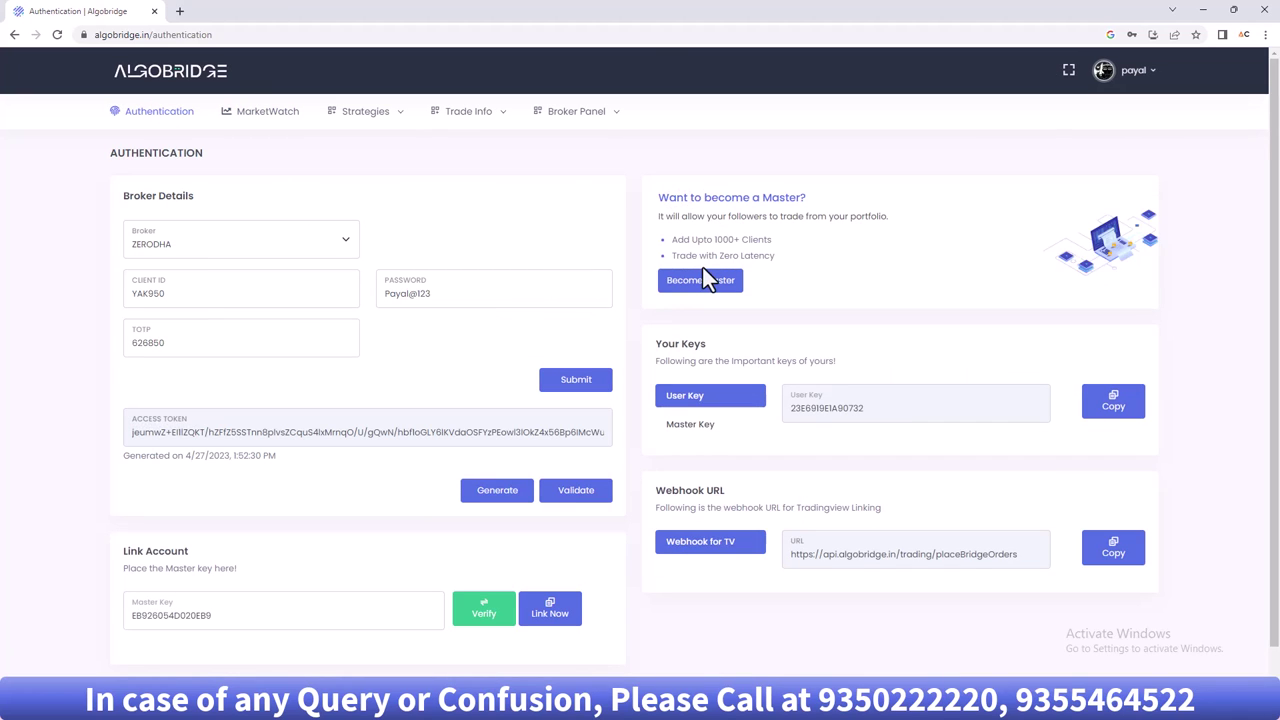
pyautogui.click(1136, 72)
# - Log out and sign back in with the saved master account credentials
pyautogui.click(1088, 248)
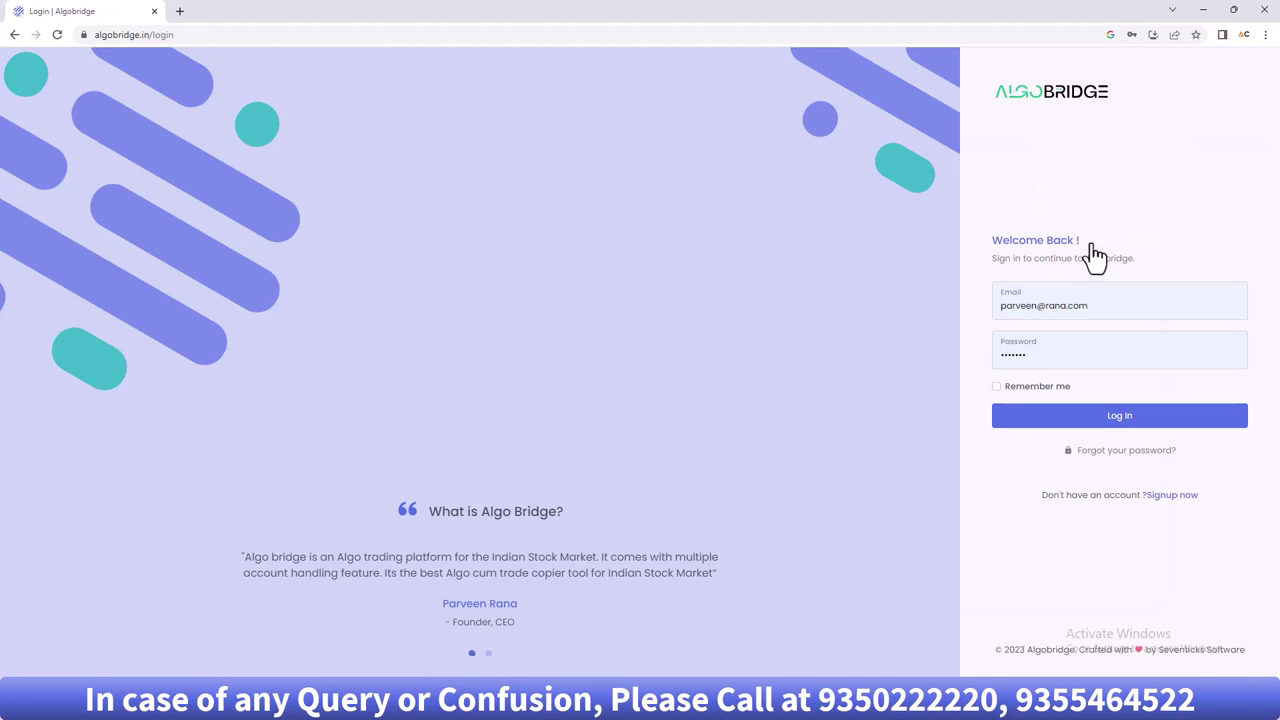
pyautogui.tripleClick(1103, 309)
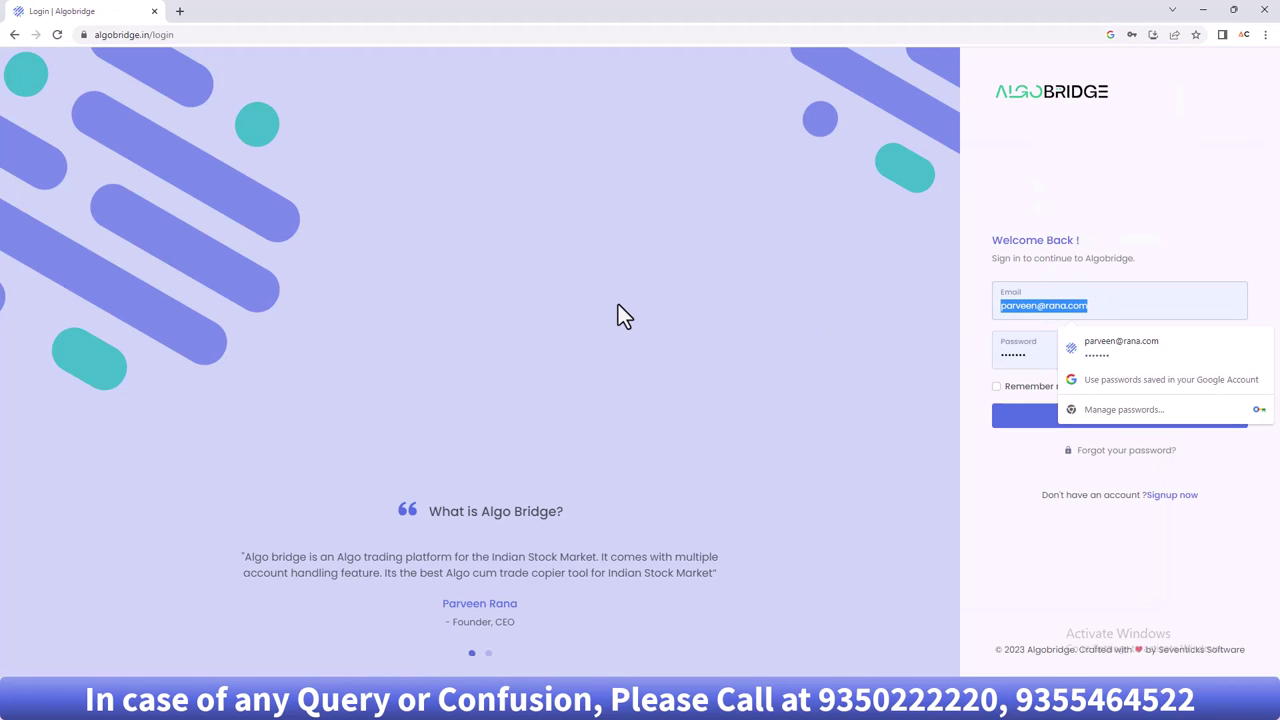
pyautogui.write('p')
pyautogui.press('Down')
pyautogui.press('Return')
pyautogui.press('Return')
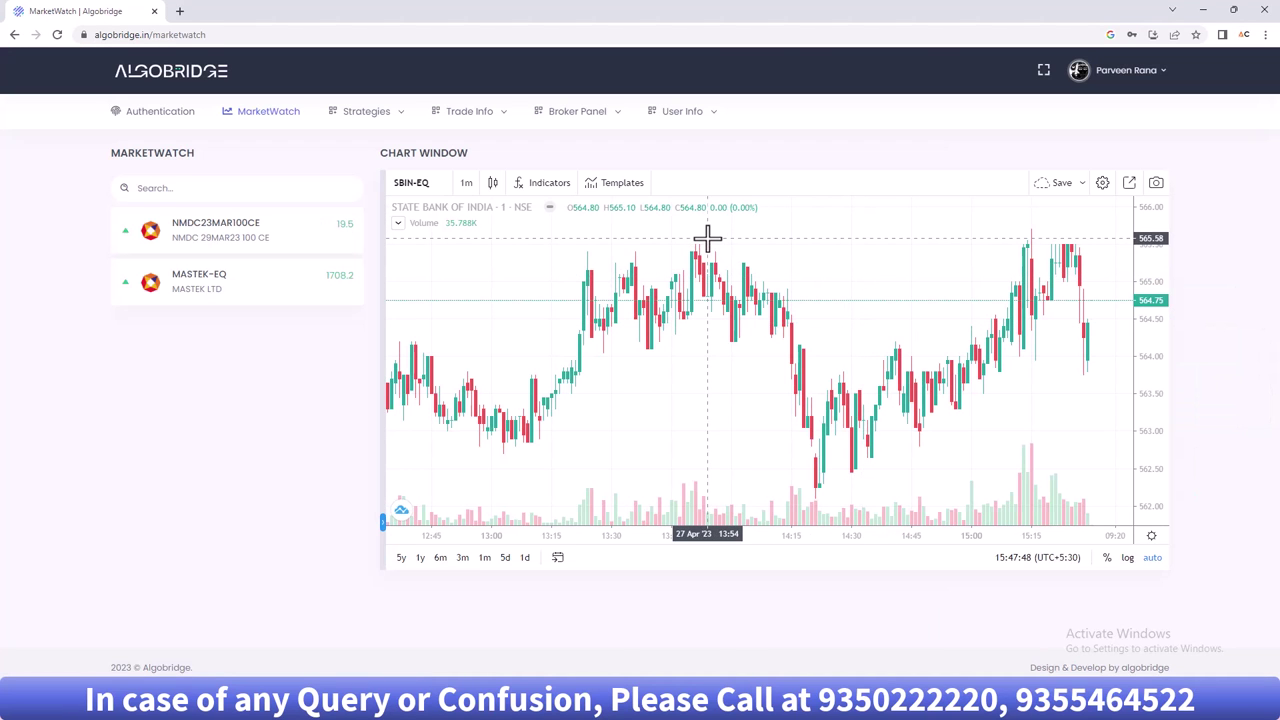
pyautogui.moveTo(318, 115)
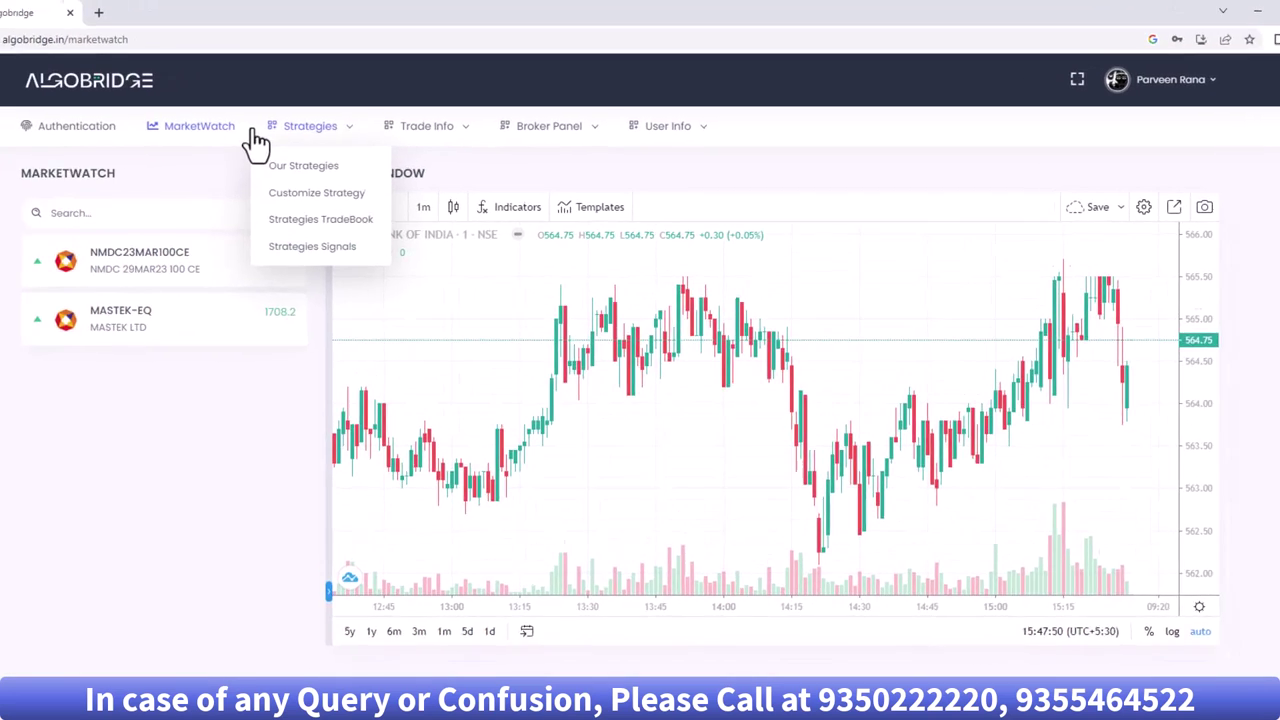
pyautogui.moveTo(670, 134)
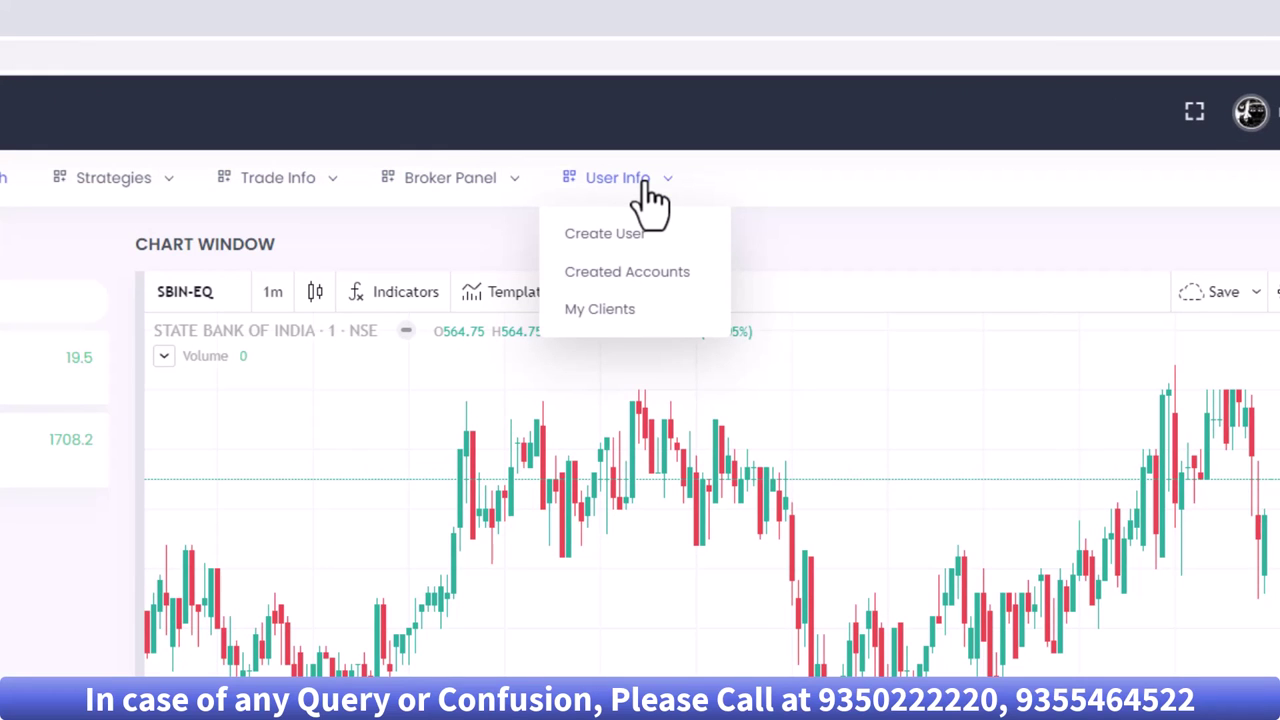
# - Glance at the Create User form, then list the ANGEL and ZERODHA created accounts
pyautogui.click(612, 236)
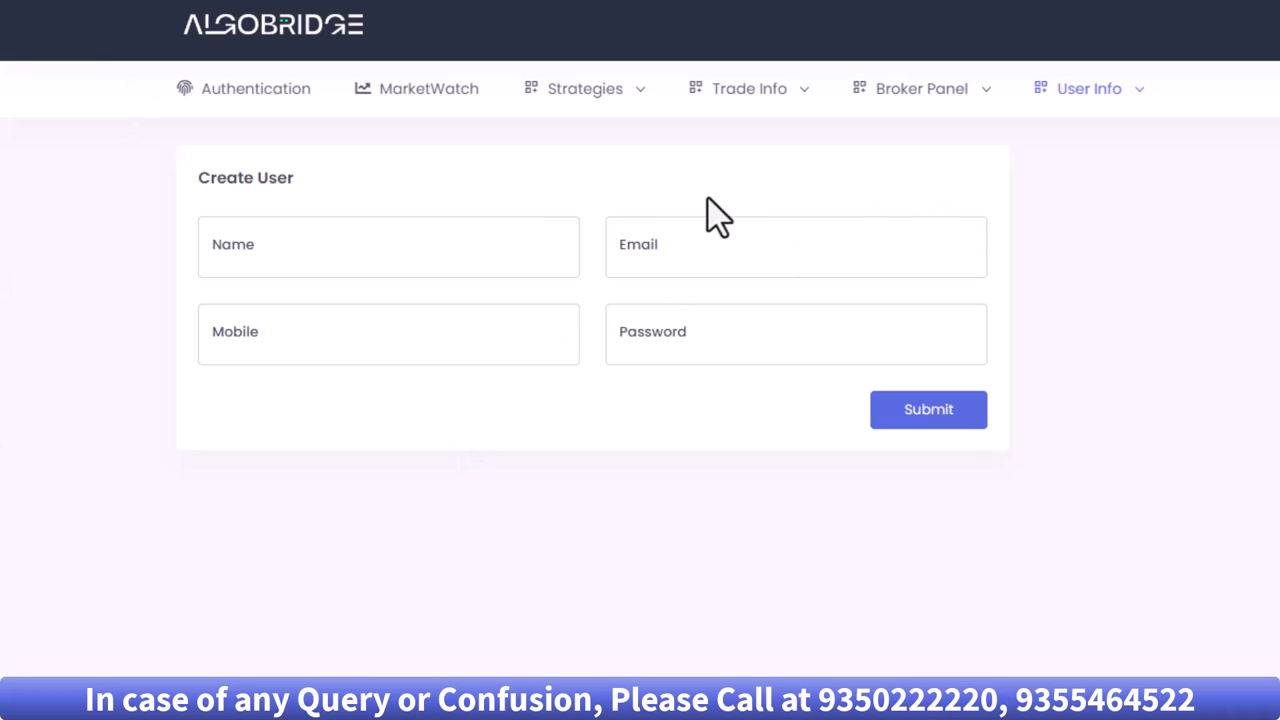
pyautogui.click(1098, 95)
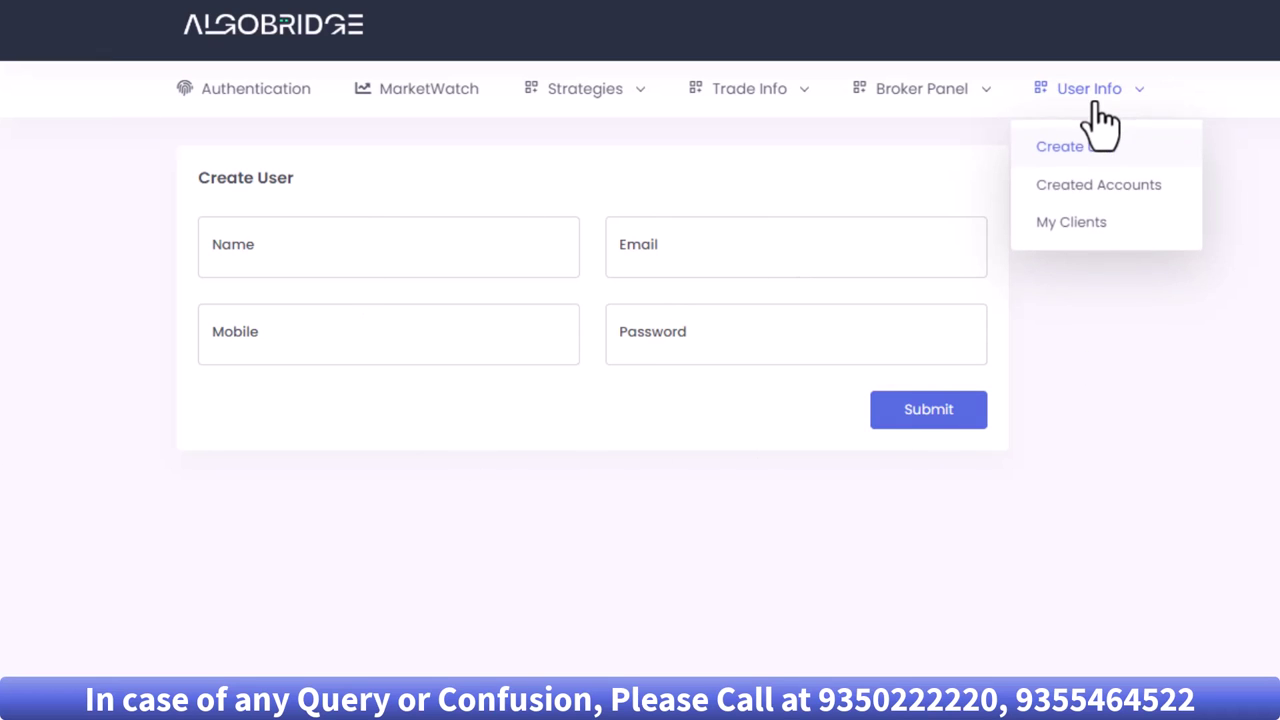
pyautogui.click(1095, 187)
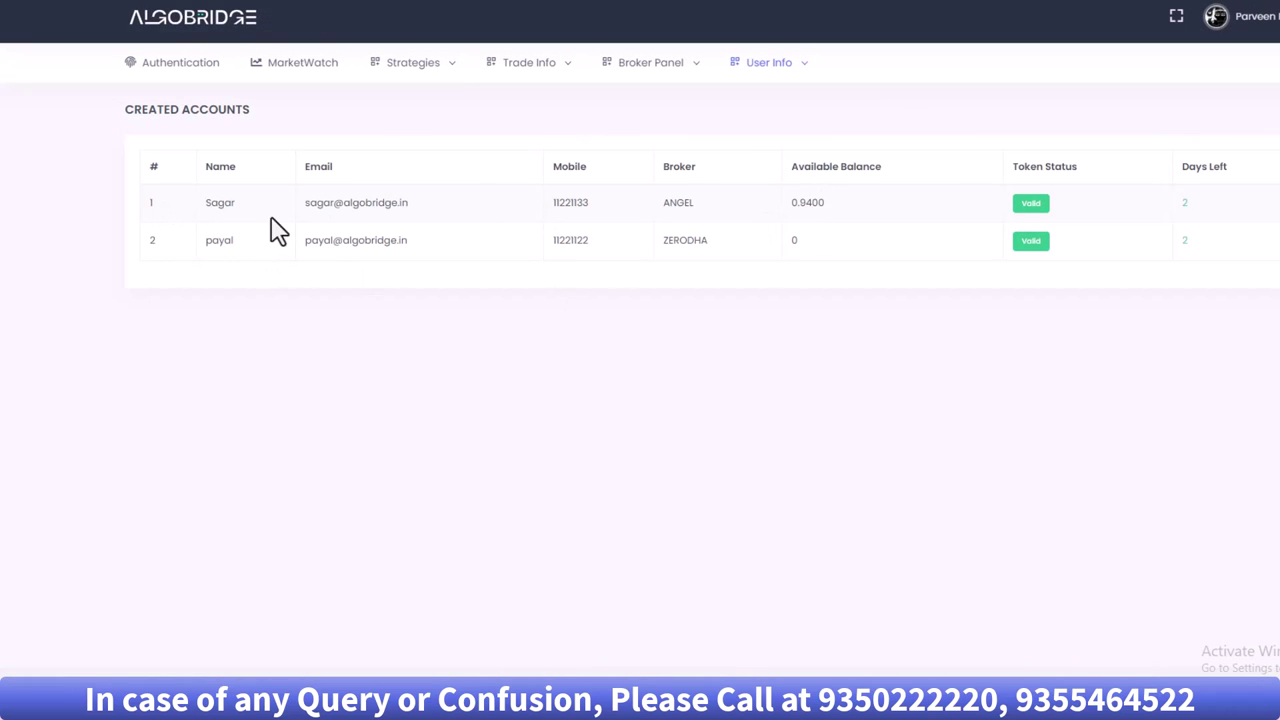
# - Highlight the account rows' details and balance in the created accounts table, then clear the selection
pyautogui.moveTo(206, 202); pyautogui.dragTo(783, 257)
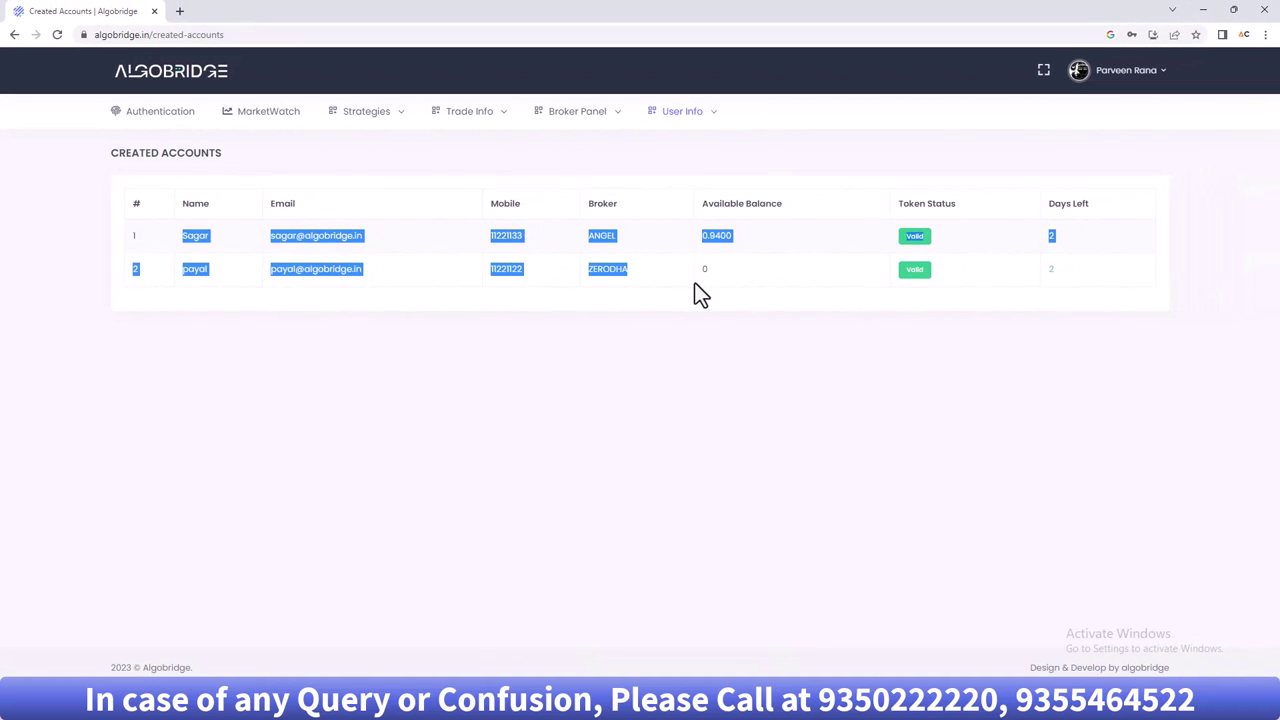
pyautogui.moveTo(694, 282); pyautogui.dragTo(718, 283)
pyautogui.click(748, 243)
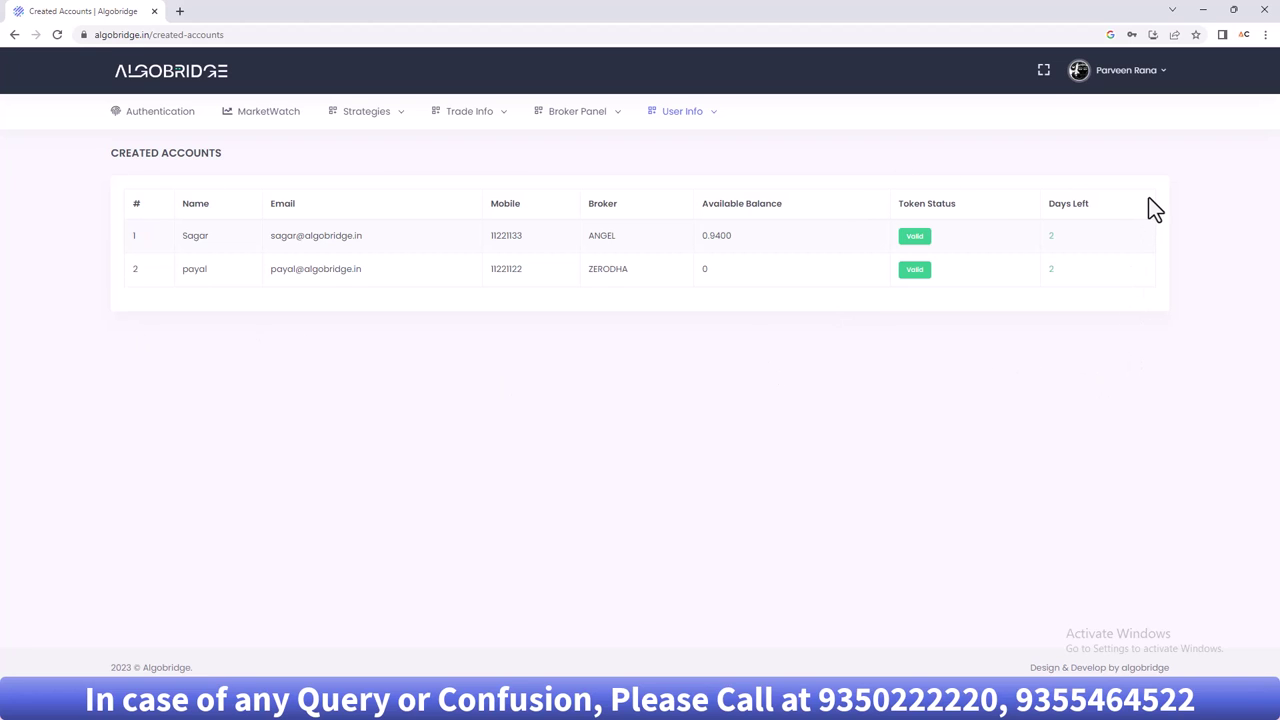
# - Go to the My Clients page from the User Info menu
pyautogui.moveTo(372, 140)
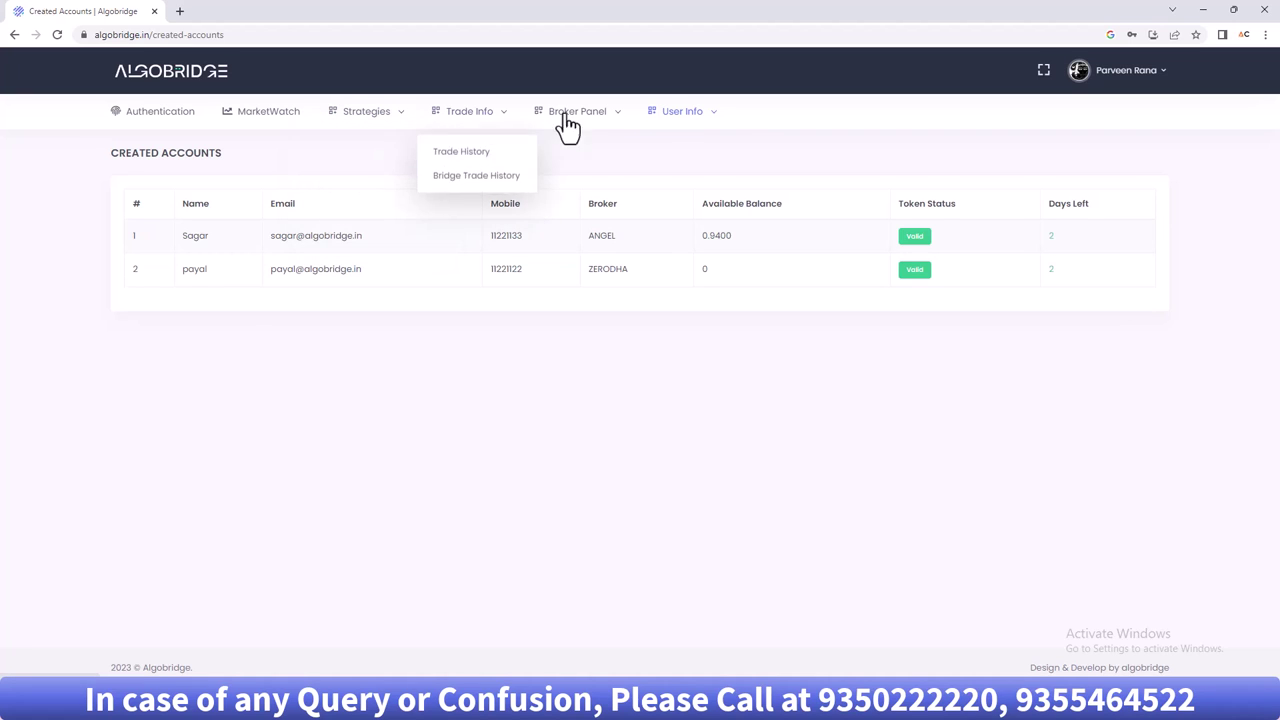
pyautogui.moveTo(686, 114)
pyautogui.click(667, 200)
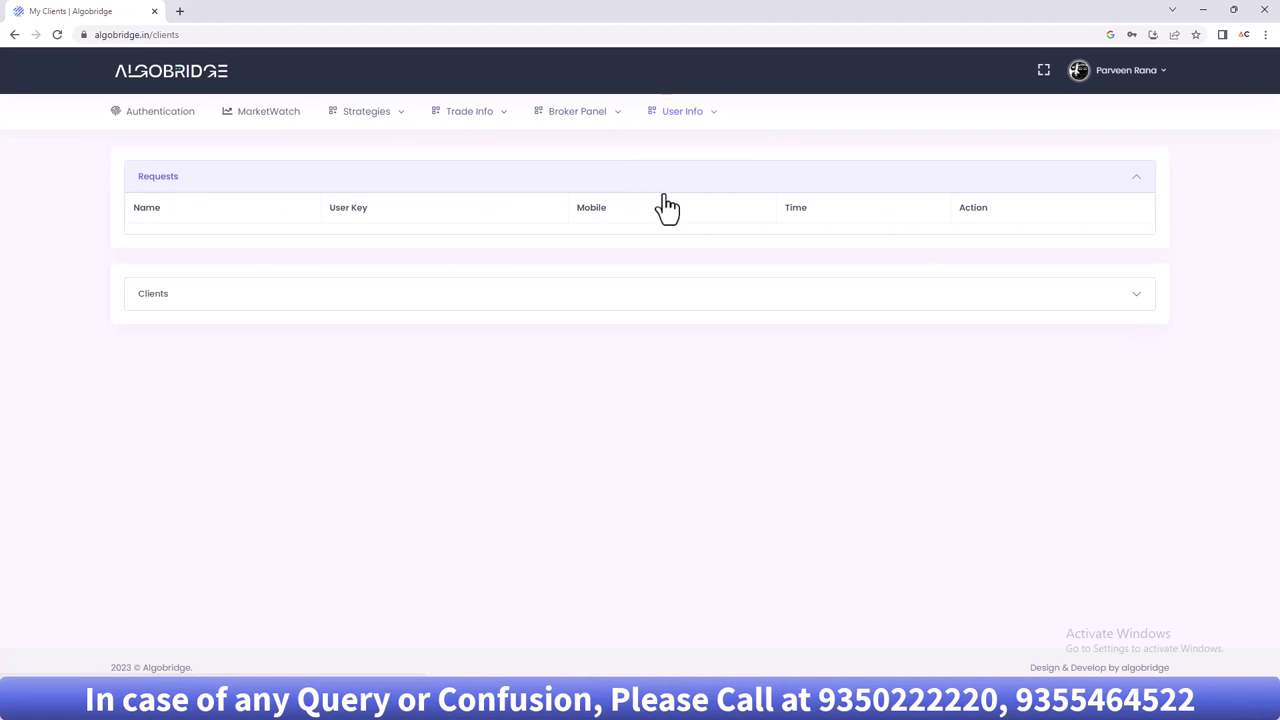
# - Expand the Clients list and renew the first client's subscription
pyautogui.click(1015, 297)
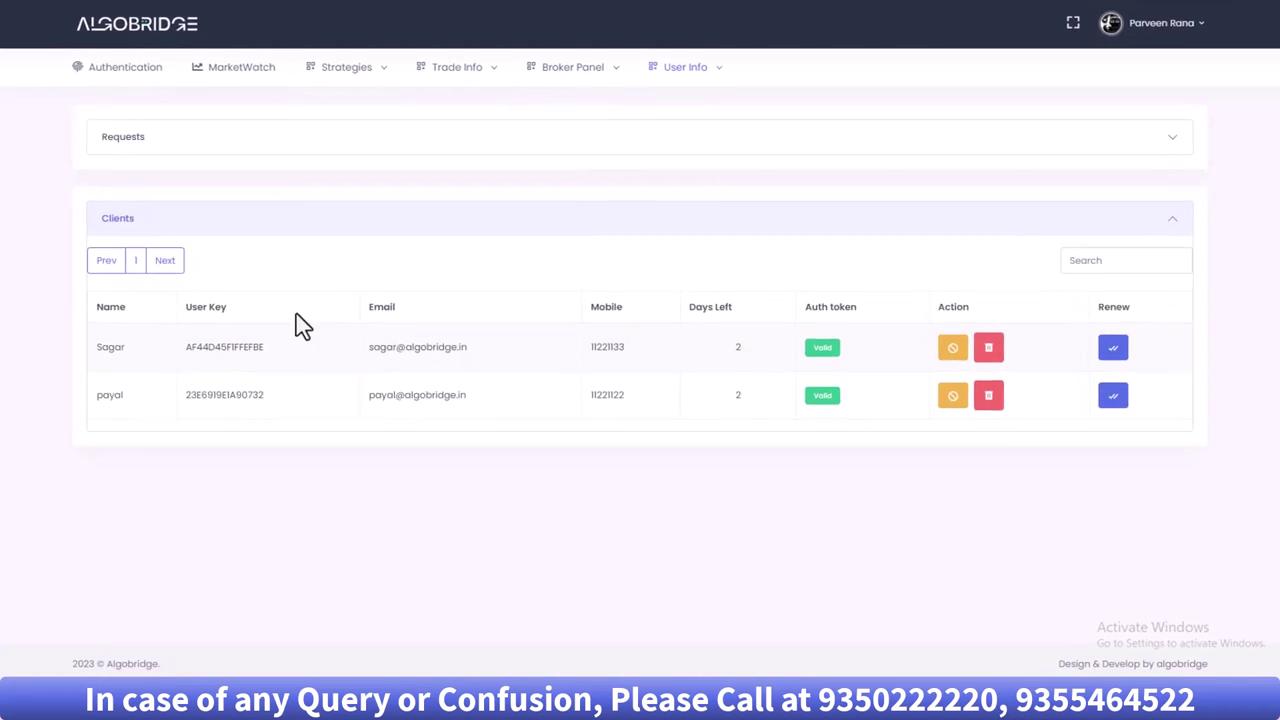
pyautogui.click(1167, 310)
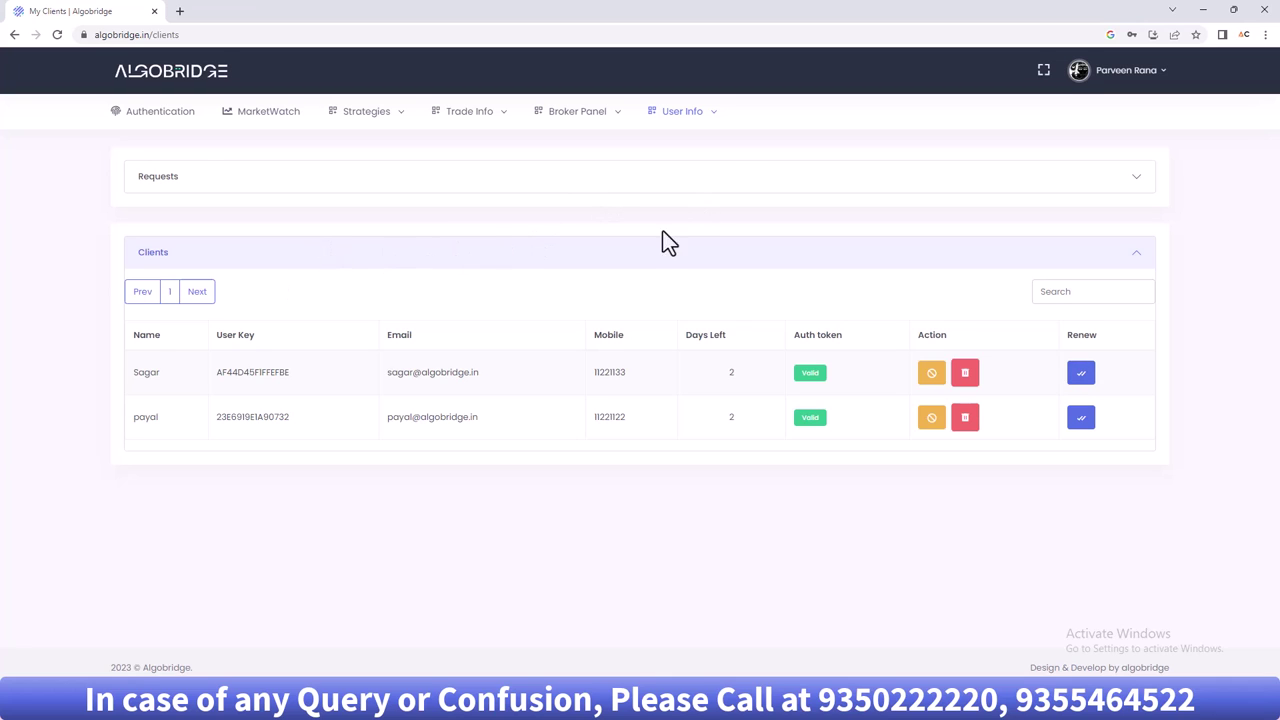
# - Glance at the trade history, then return to the MarketWatch watchlist
pyautogui.click(260, 118)
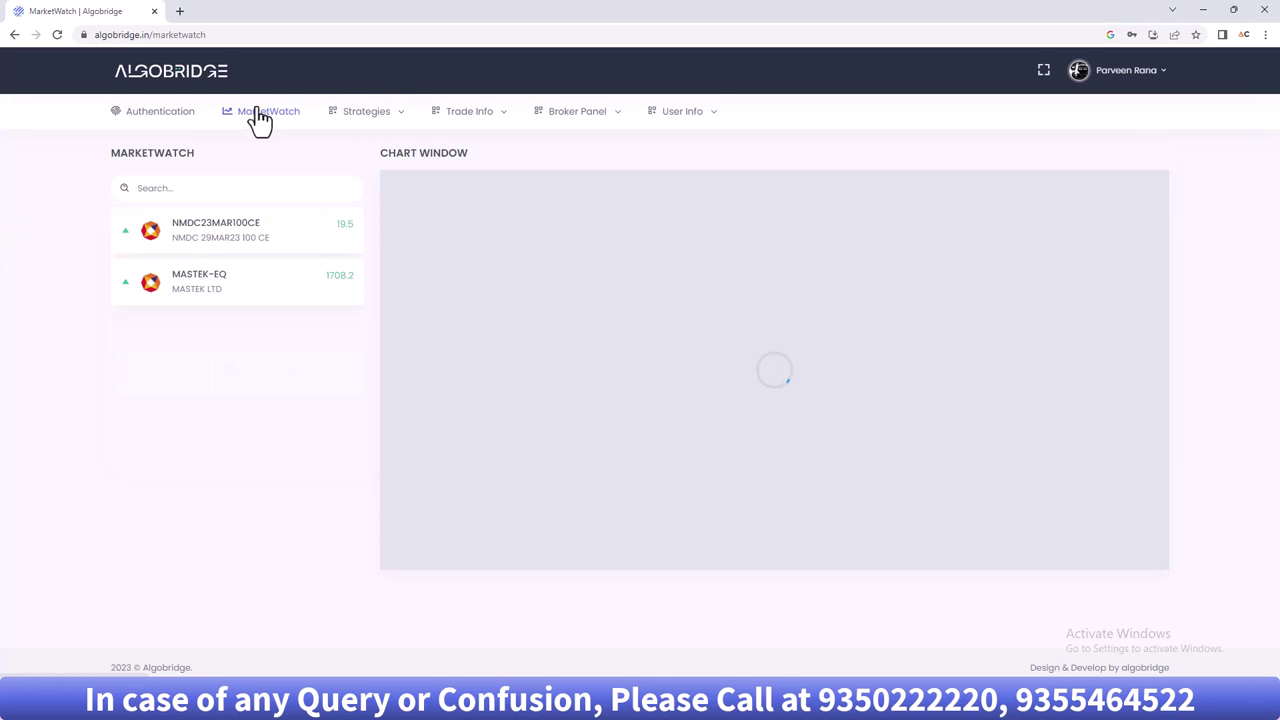
pyautogui.moveTo(485, 118)
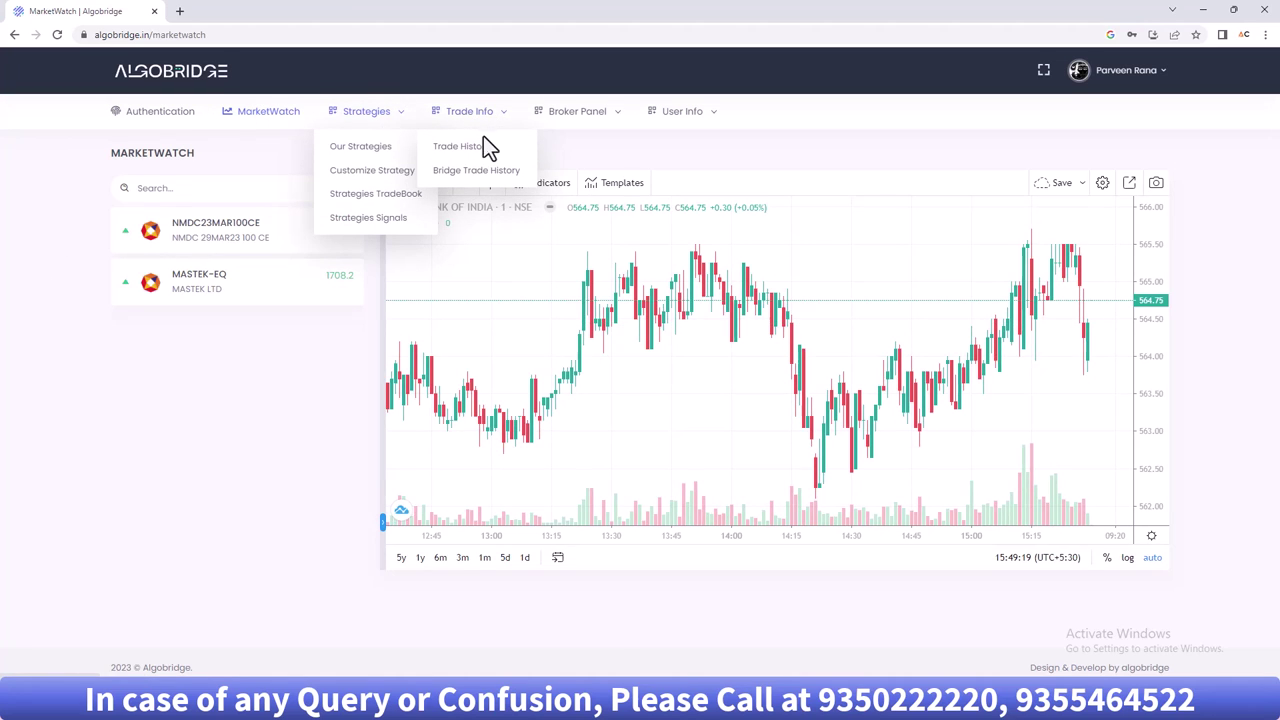
pyautogui.click(484, 150)
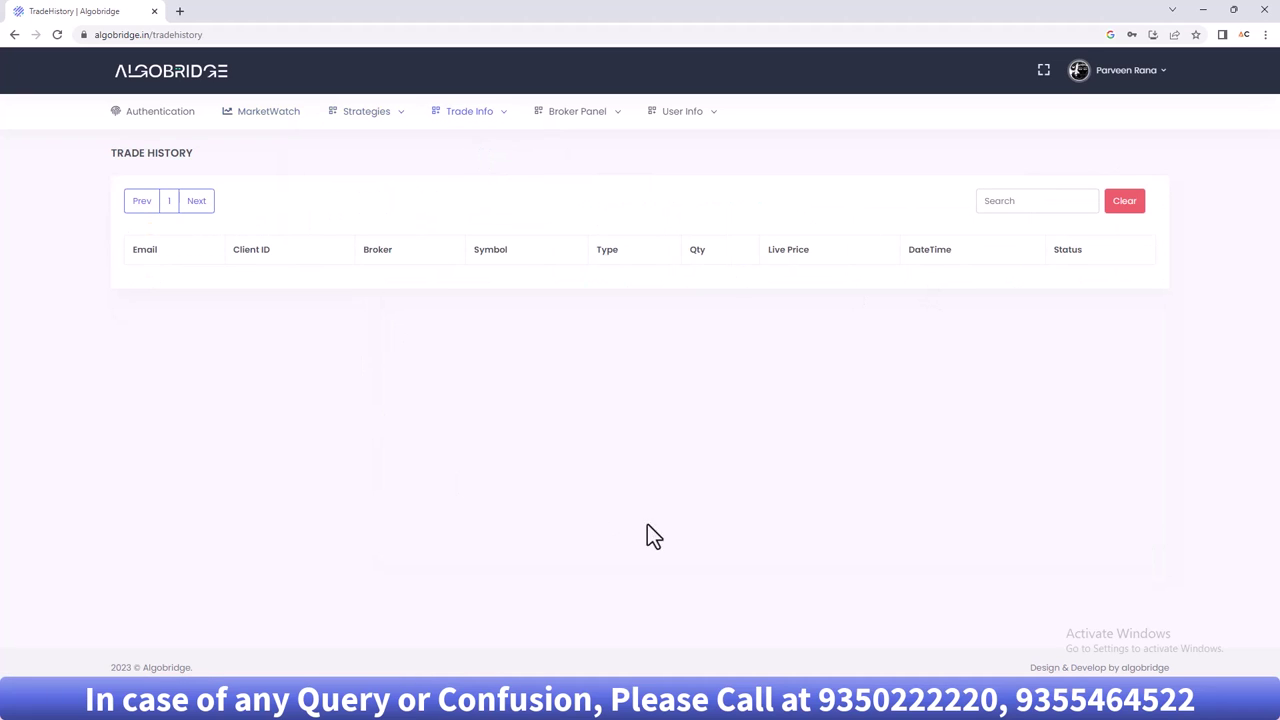
pyautogui.click(272, 114)
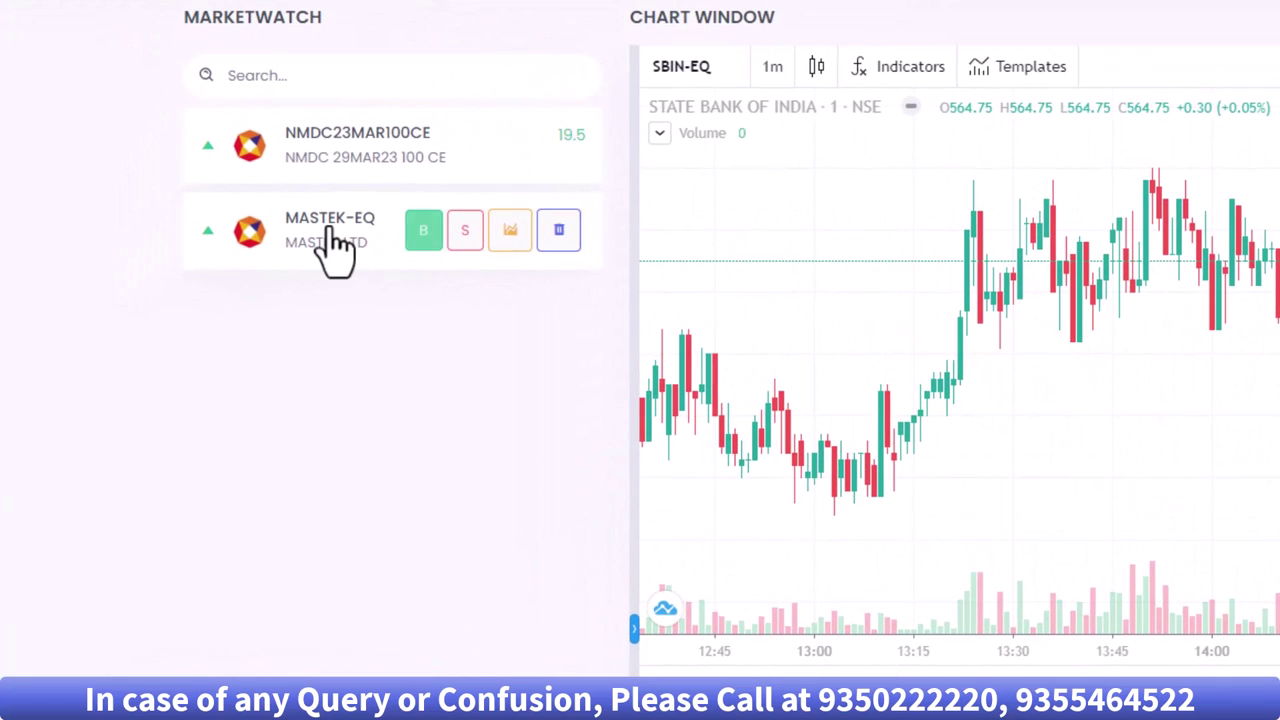
# - Place an intraday MIS market buy order for 1 MASTEK-EQ
pyautogui.click(424, 232)
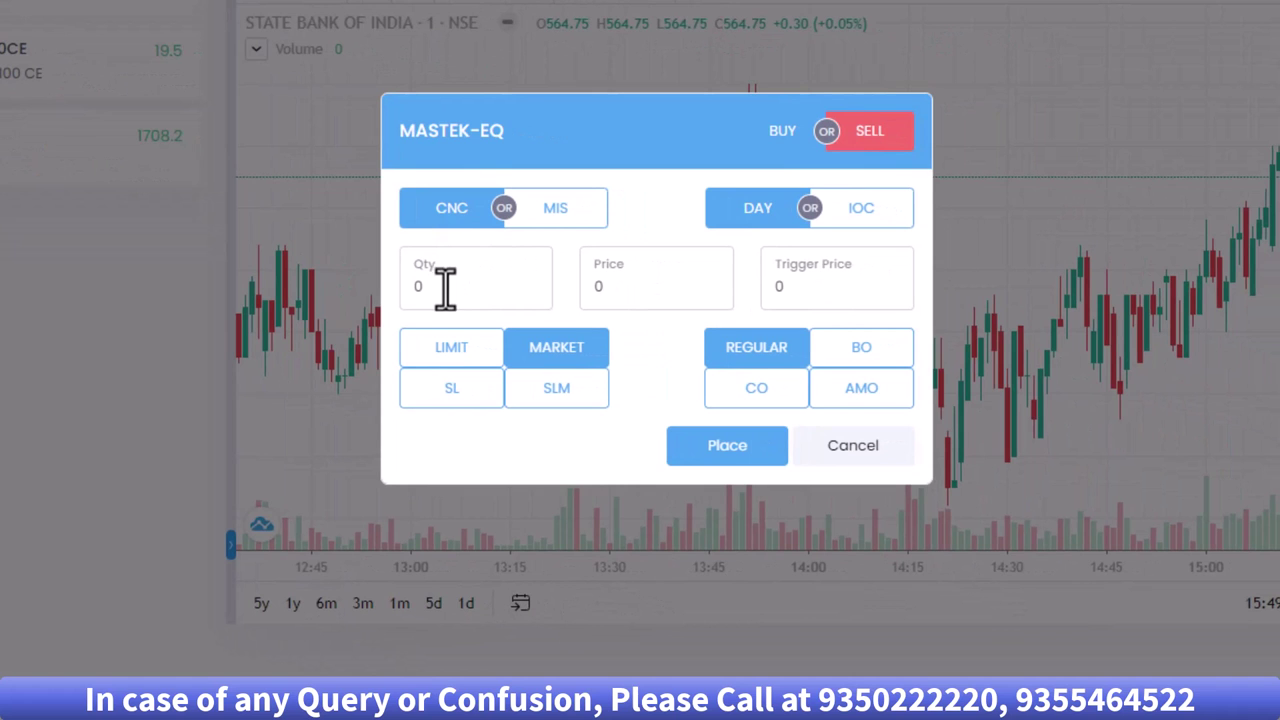
pyautogui.doubleClick(445, 288)
pyautogui.click(600, 218)
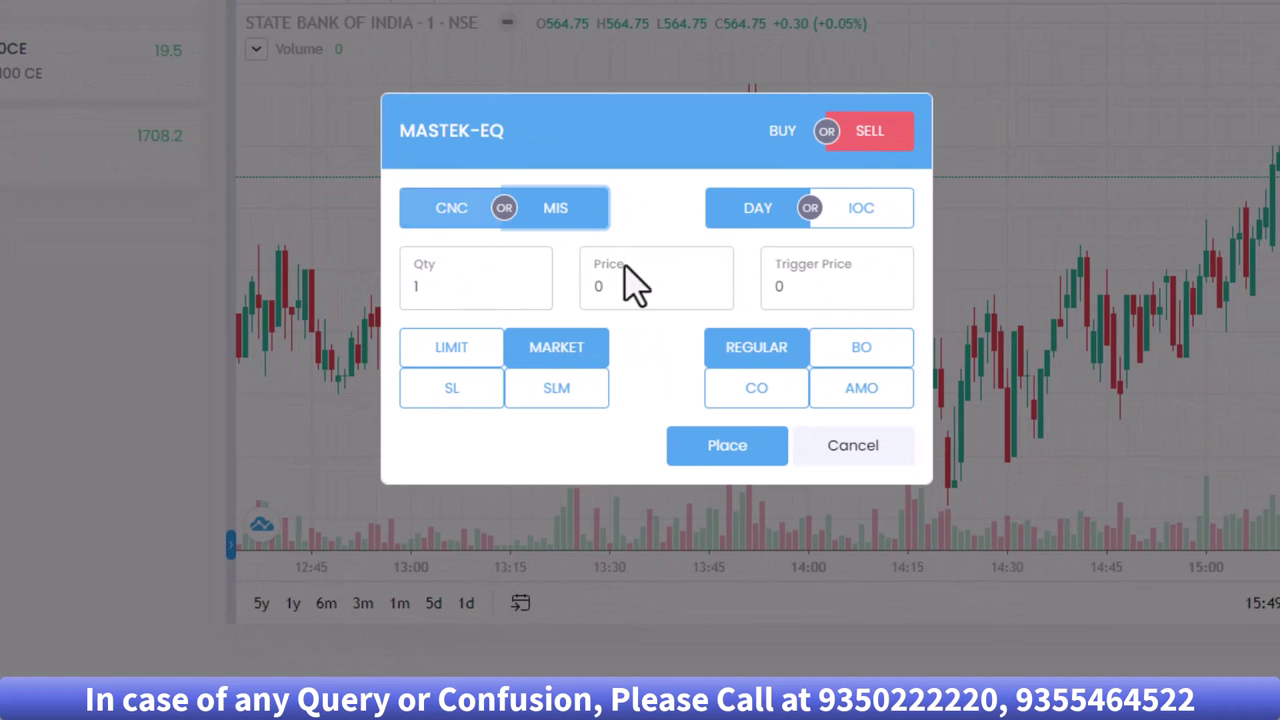
pyautogui.click(748, 460)
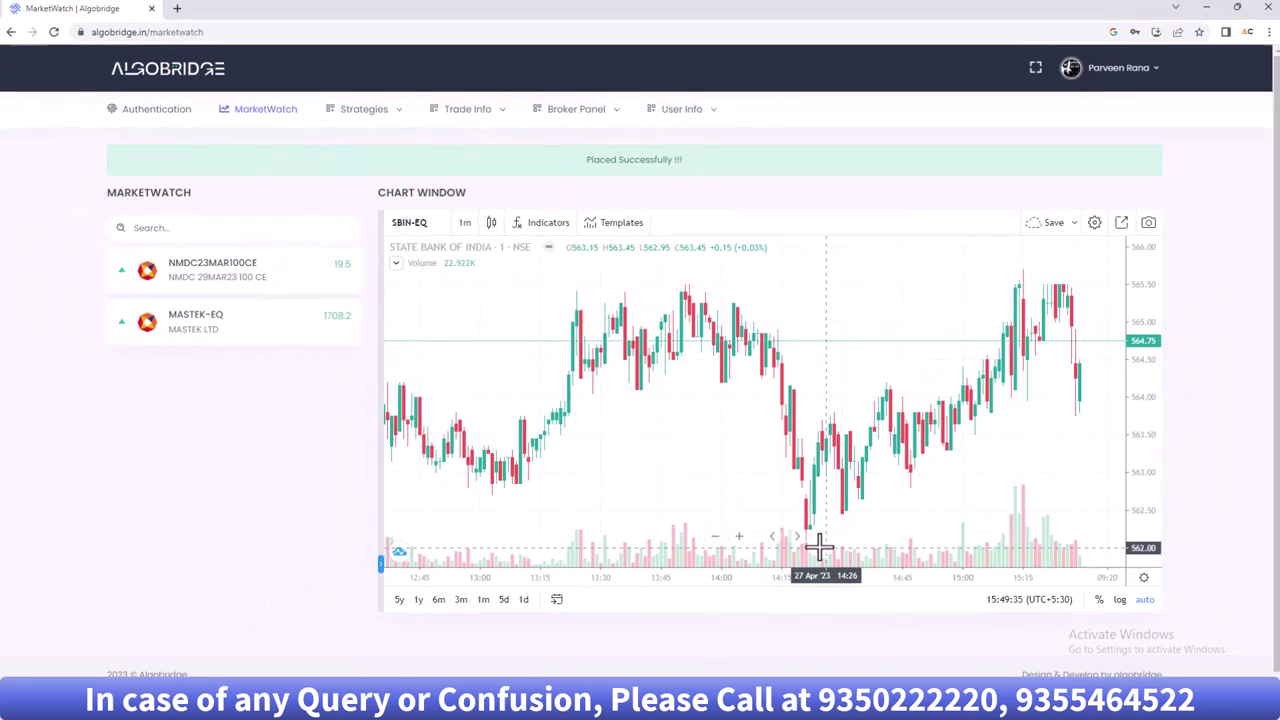
pyautogui.click(366, 118)
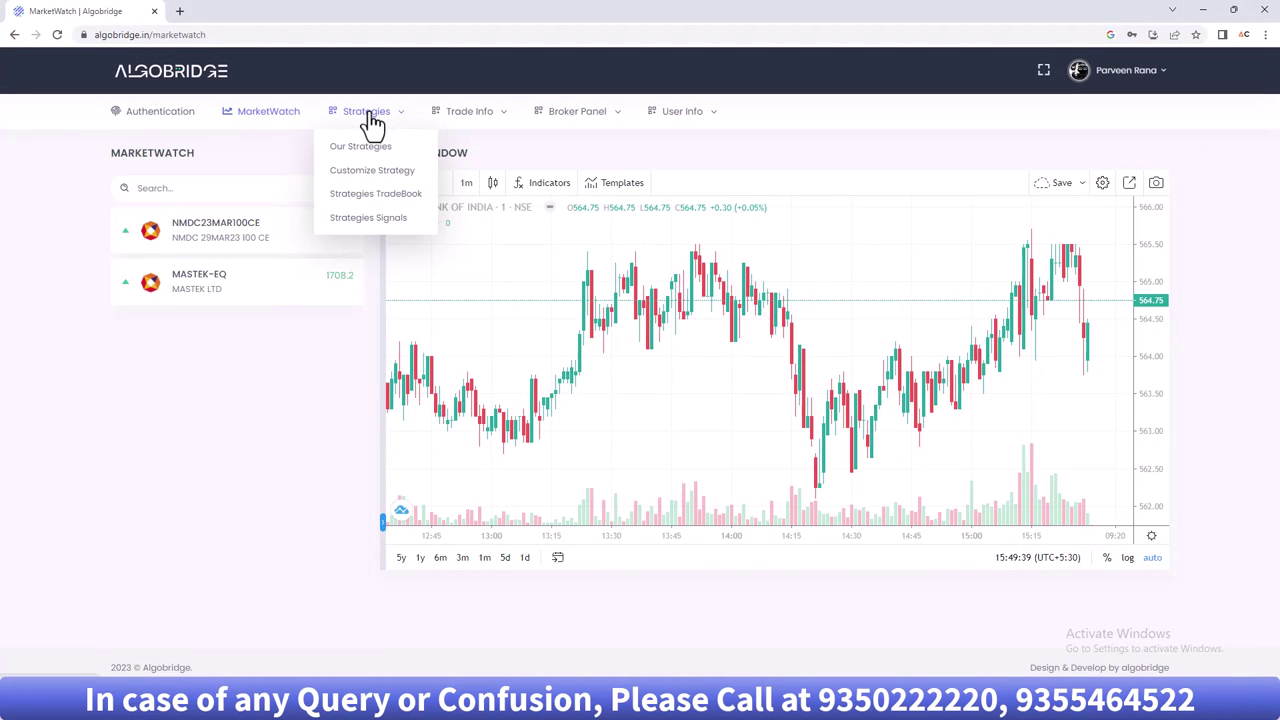
# - Check the Trade History for the copied MASTEK-EQ order
pyautogui.click(503, 108)
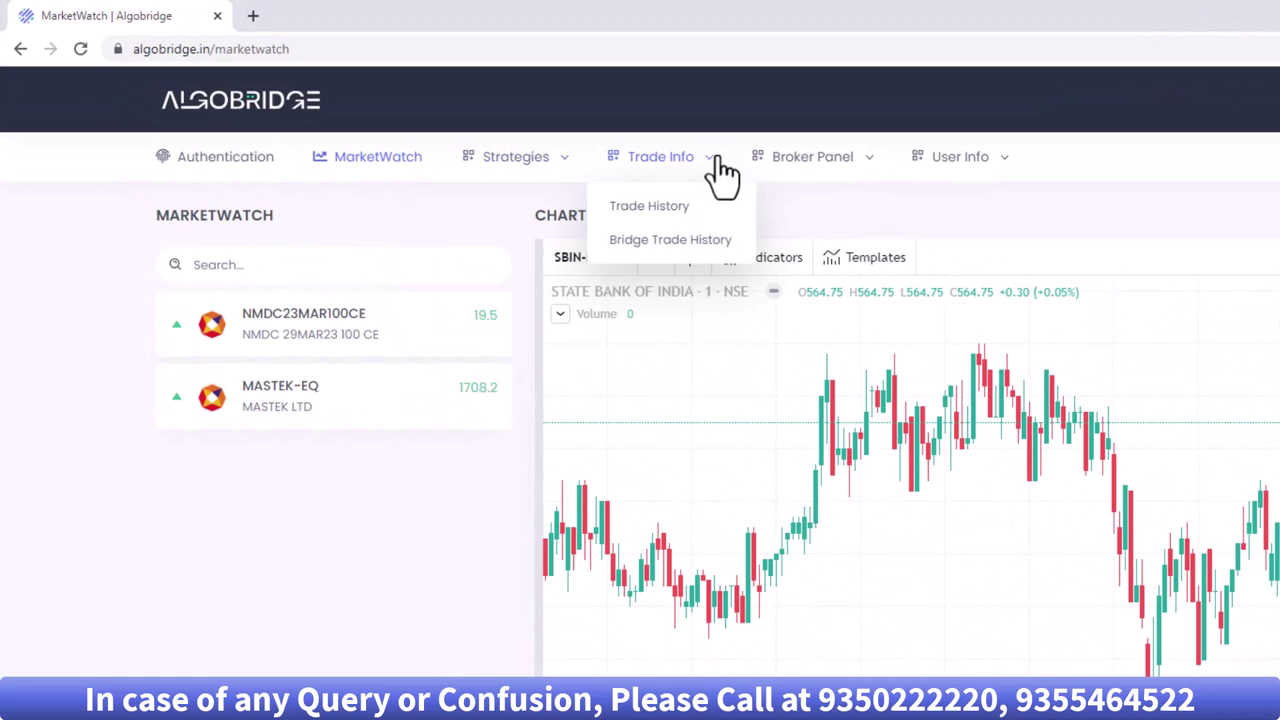
pyautogui.click(650, 206)
pyautogui.click(660, 156)
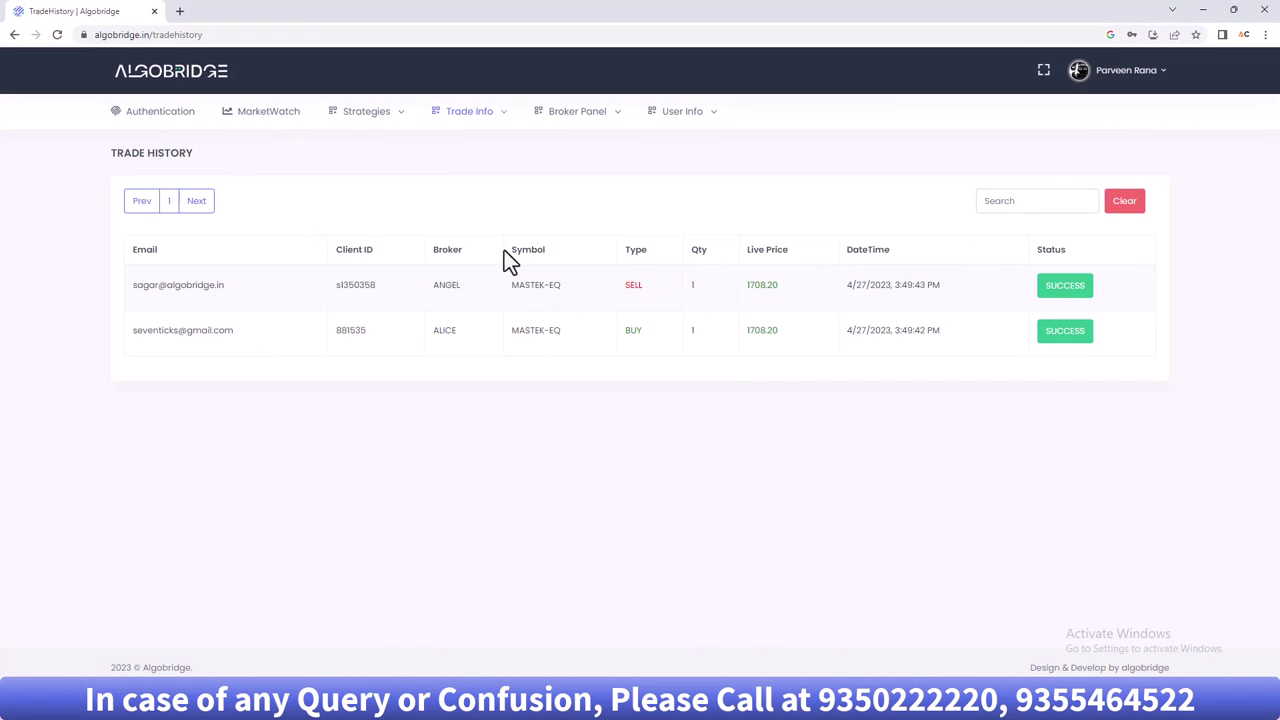
# - Log out of the master account and sign in with the second client's e-mail
pyautogui.click(1133, 74)
pyautogui.click(1110, 246)
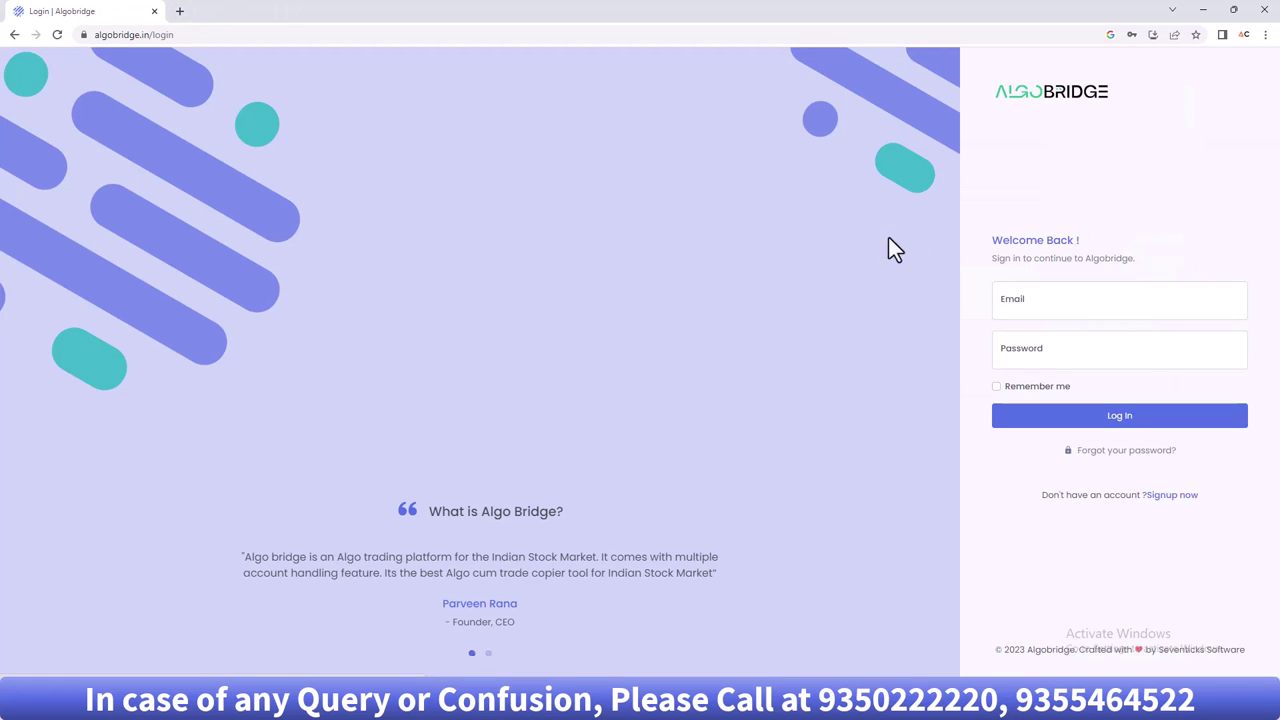
pyautogui.moveTo(1122, 310); pyautogui.dragTo(806, 301)
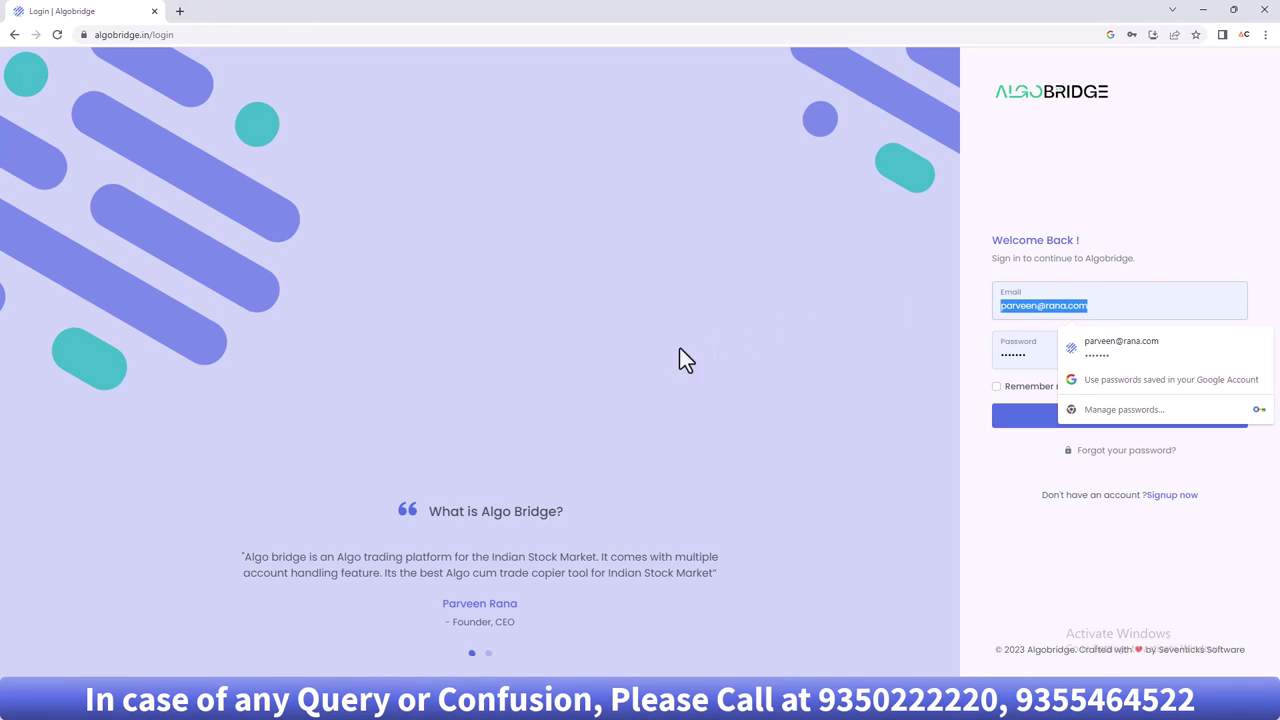
pyautogui.hotkey('ctrl', 'v')
pyautogui.press('Return')
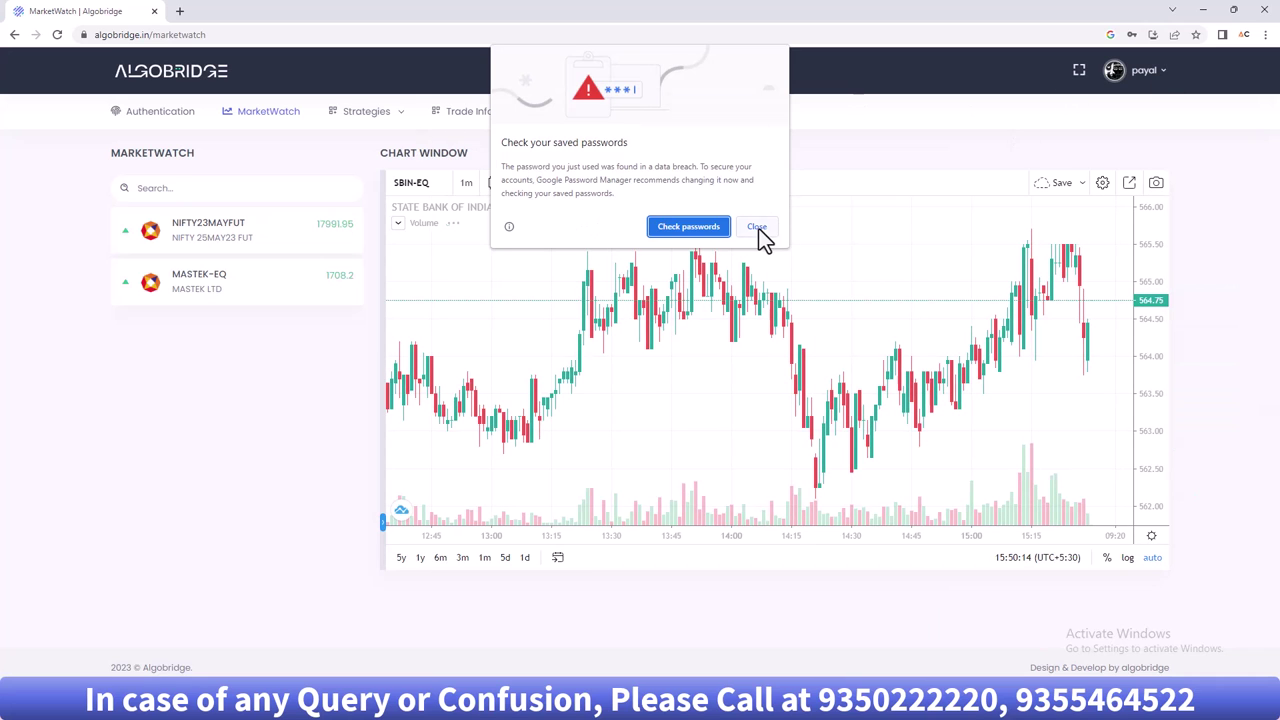
# - In Settings, turn Copy All on and Copy Custom off, then log out
pyautogui.click(757, 227)
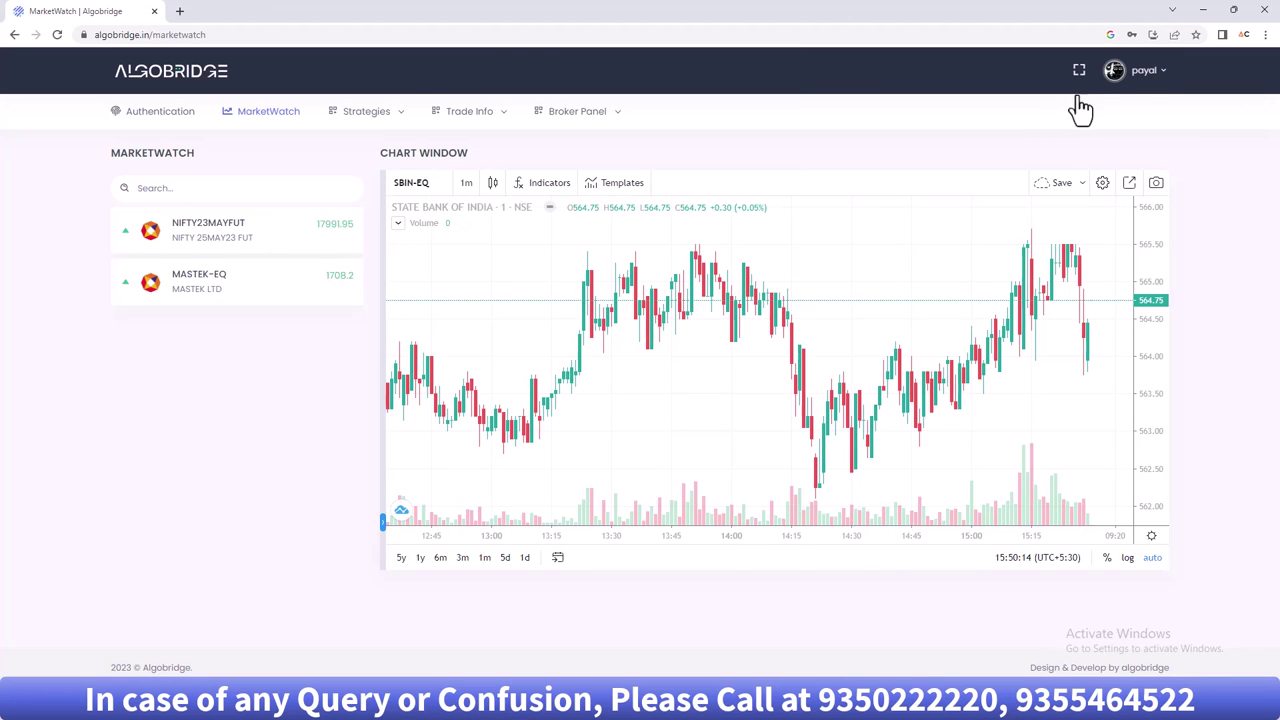
pyautogui.click(1152, 74)
pyautogui.click(1115, 114)
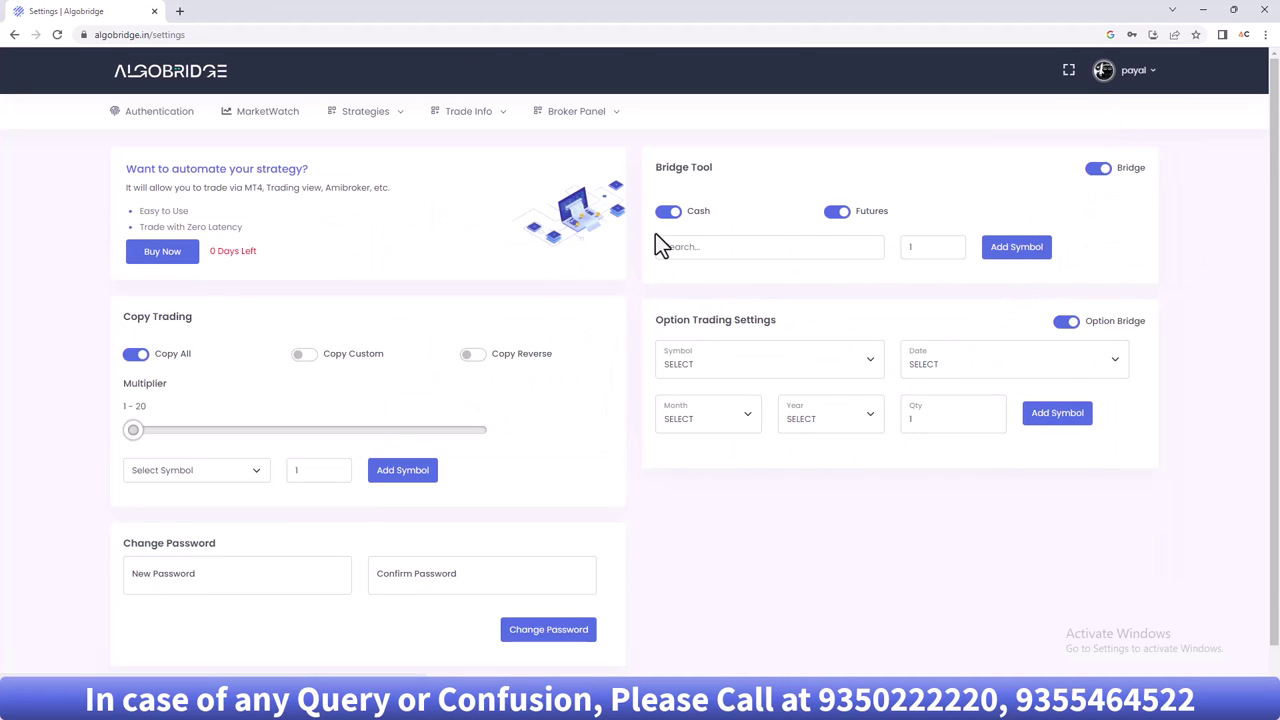
pyautogui.click(136, 355)
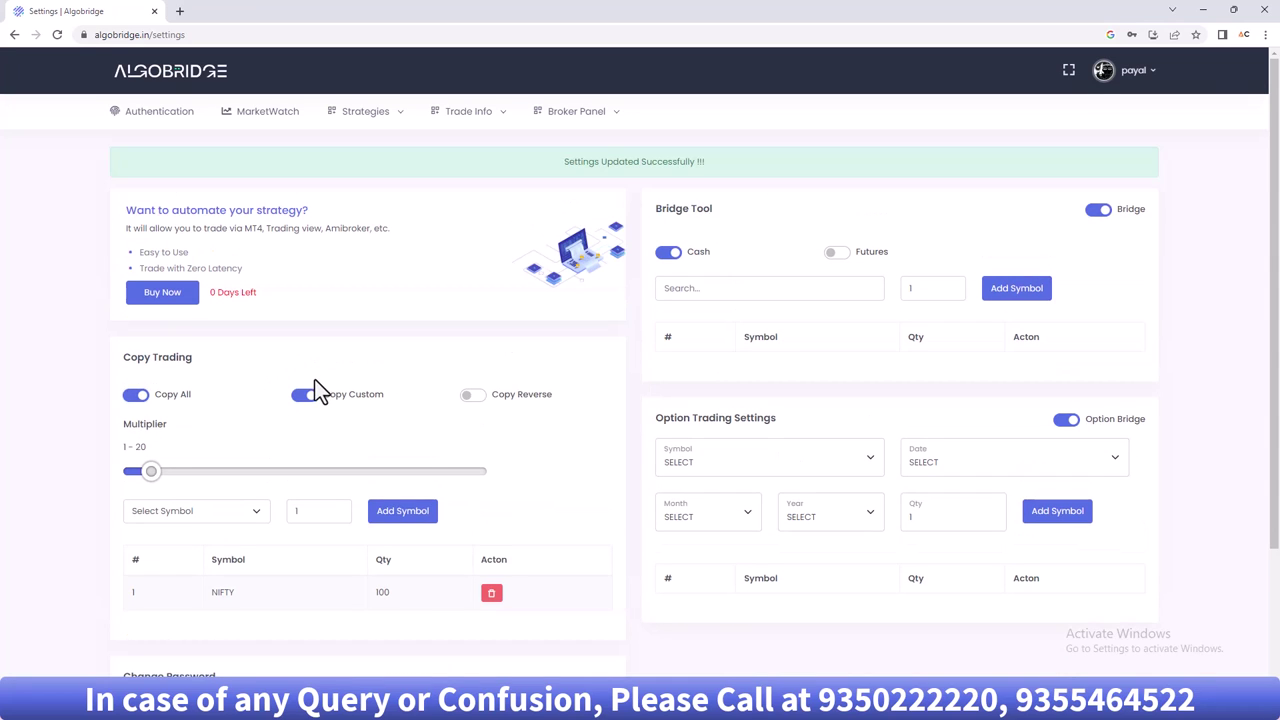
pyautogui.click(308, 355)
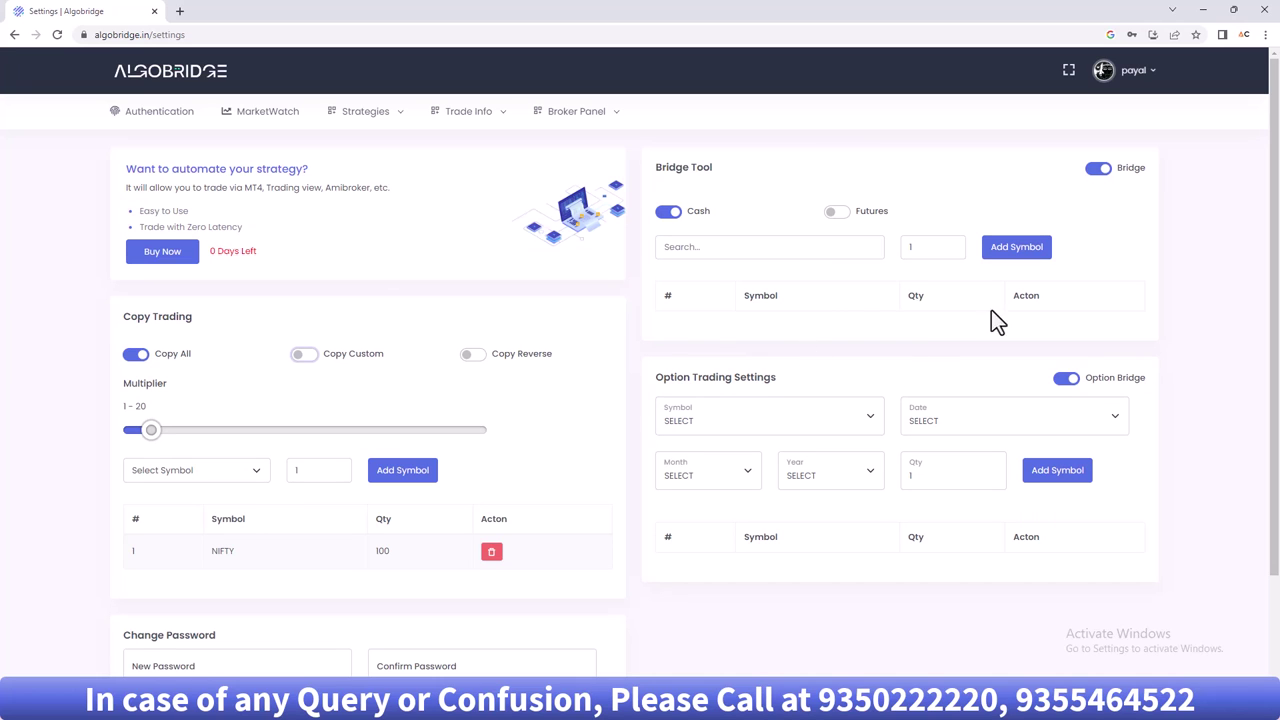
pyautogui.click(1143, 74)
pyautogui.click(1102, 244)
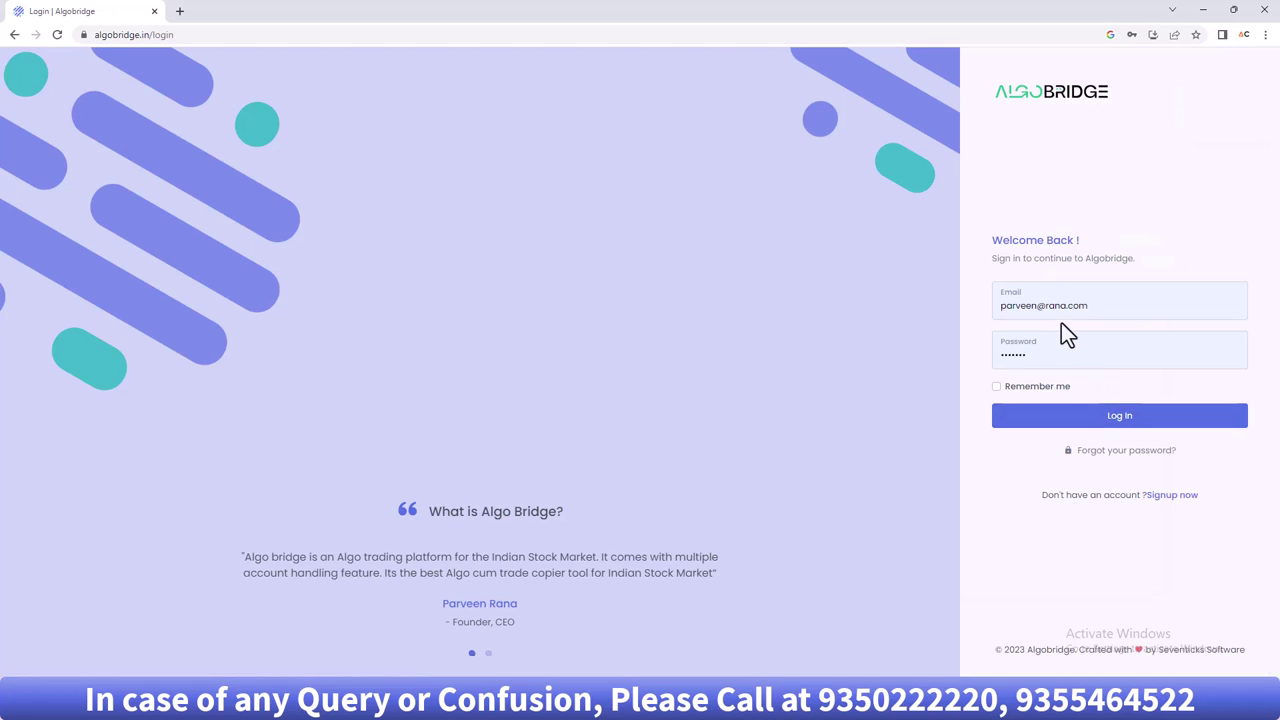
# - Log back in as the master account and search instruments for 'state'
pyautogui.click(1123, 306)
pyautogui.press('Return')
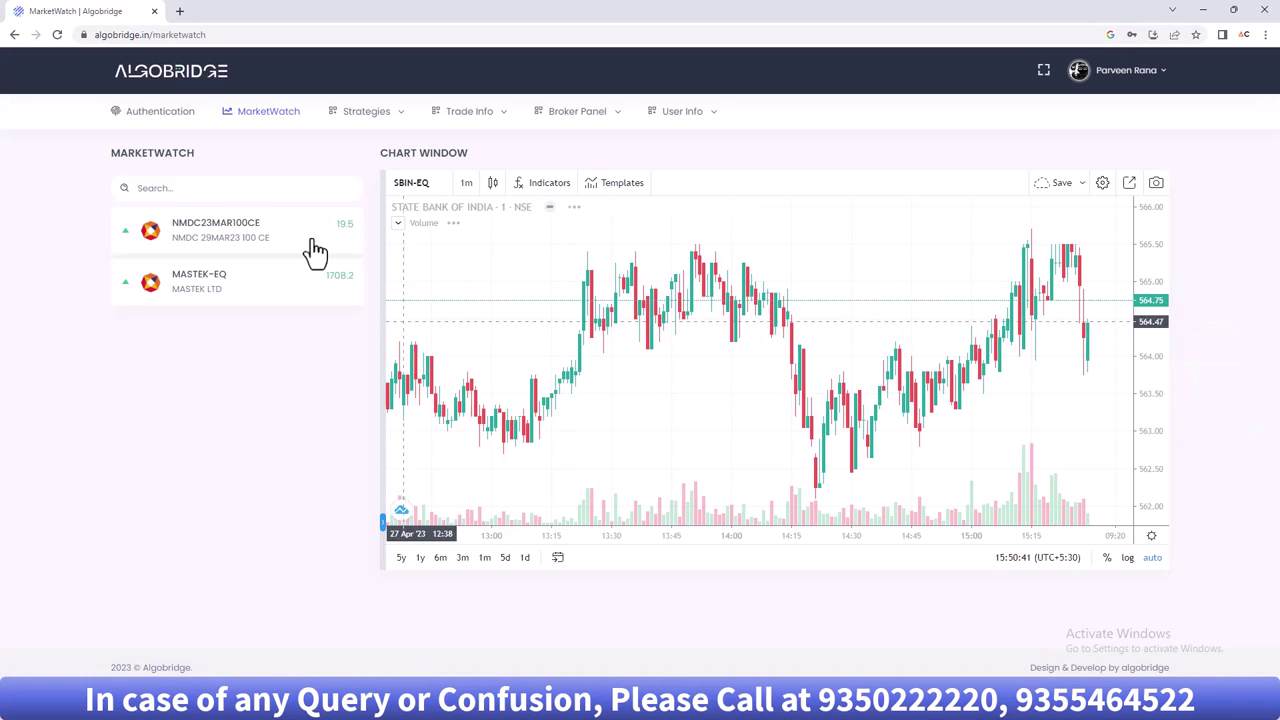
pyautogui.click(208, 190)
pyautogui.write('sbin')
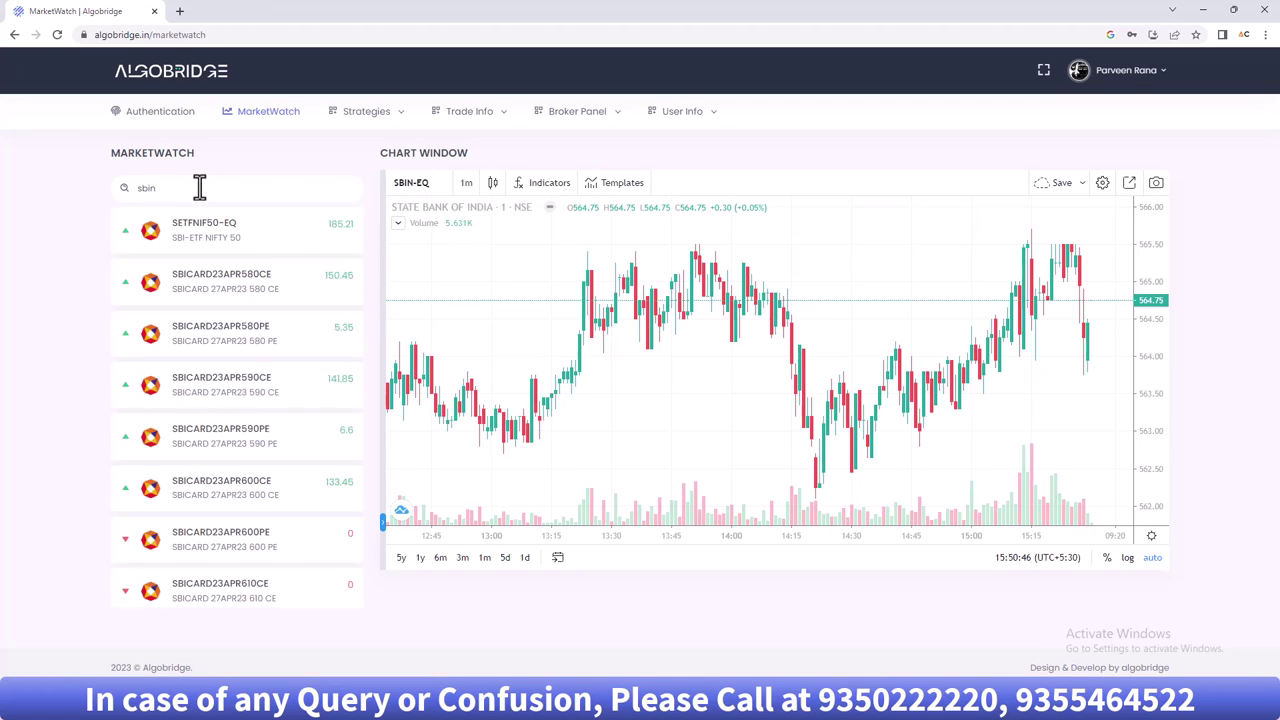
pyautogui.moveTo(200, 240)
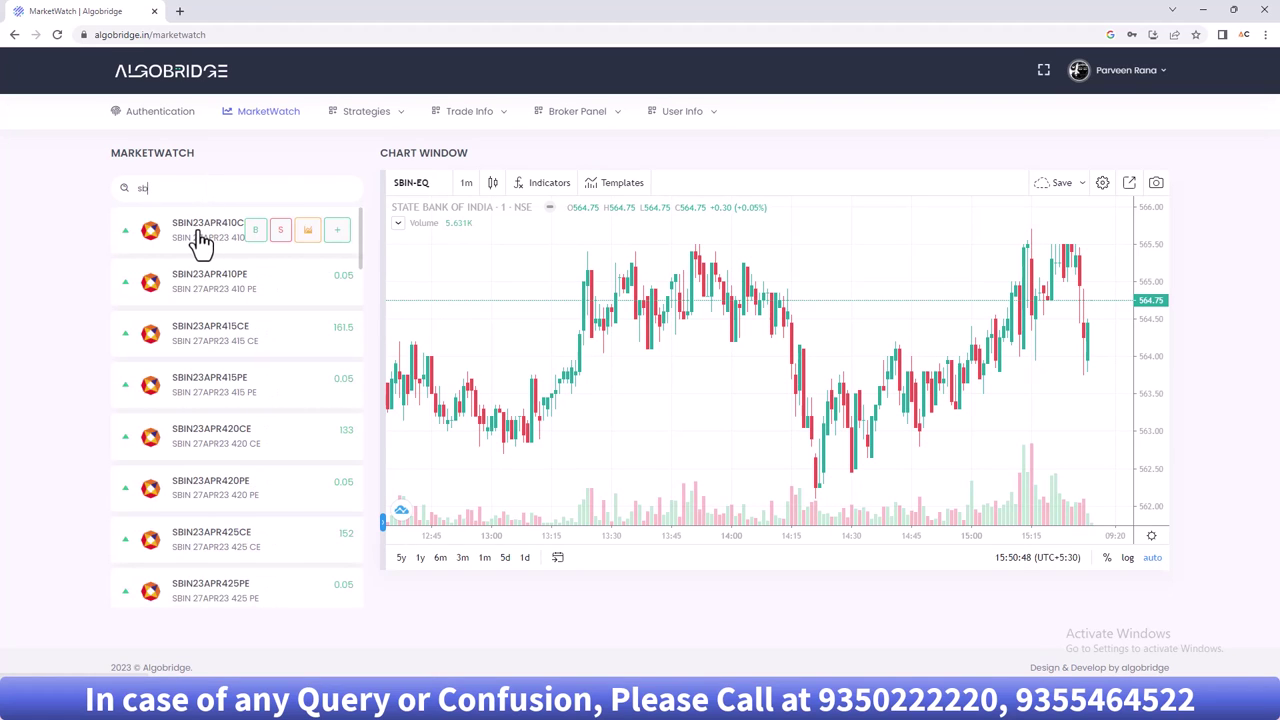
pyautogui.press('BackSpace')
pyautogui.press('BackSpace')
pyautogui.write('state')
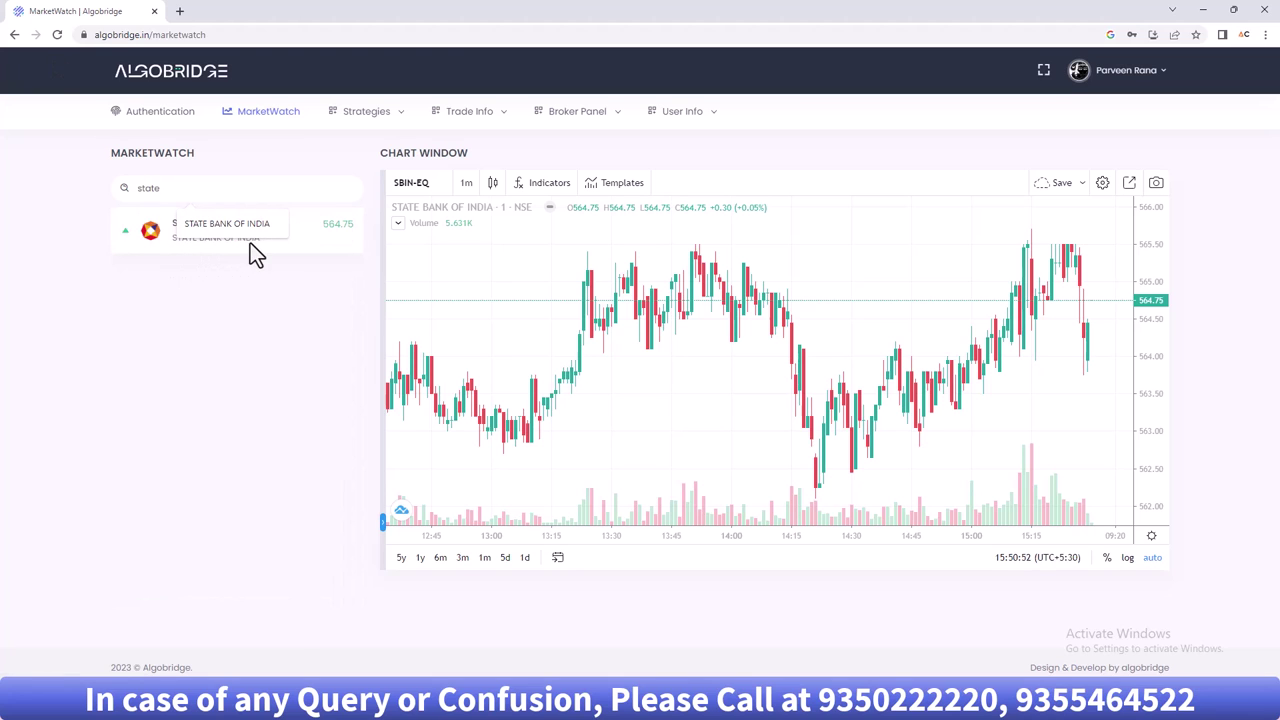
# - Add SBIN-EQ to the watchlist, clear the search, and start an SBIN-EQ buy order
pyautogui.click(257, 248)
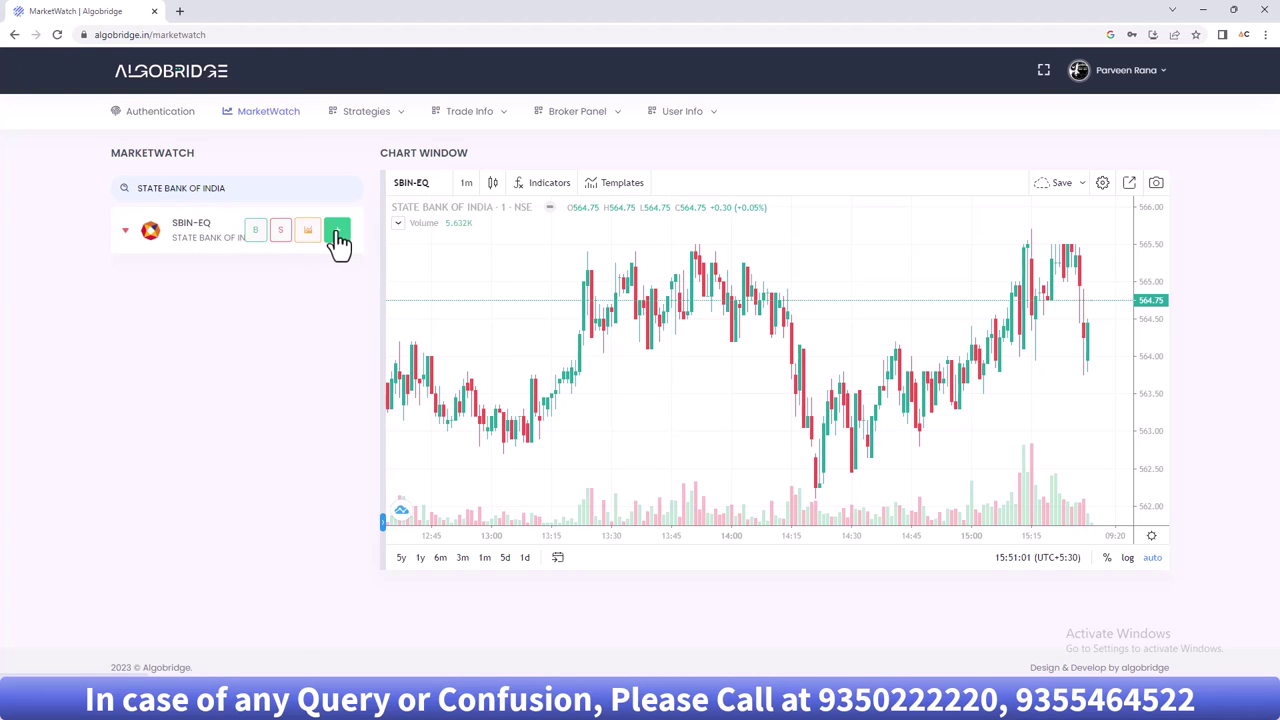
pyautogui.moveTo(226, 188); pyautogui.dragTo(6, 206)
pyautogui.press('BackSpace')
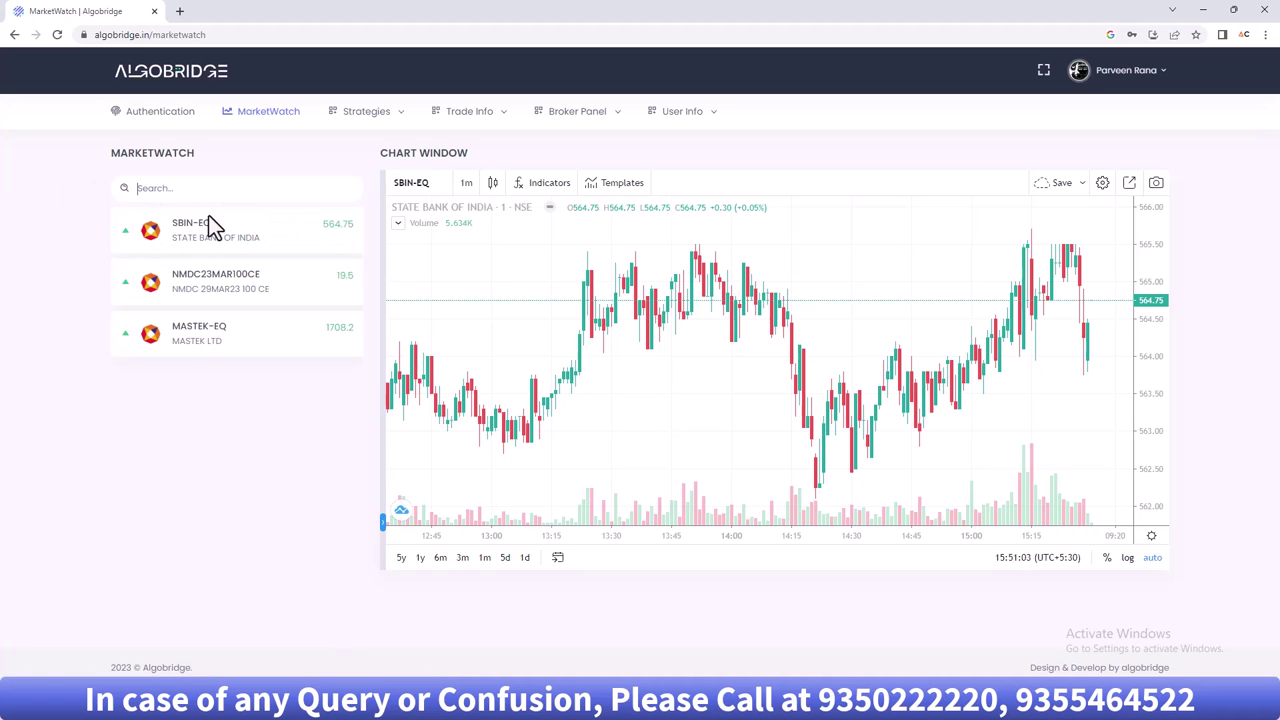
pyautogui.click(251, 232)
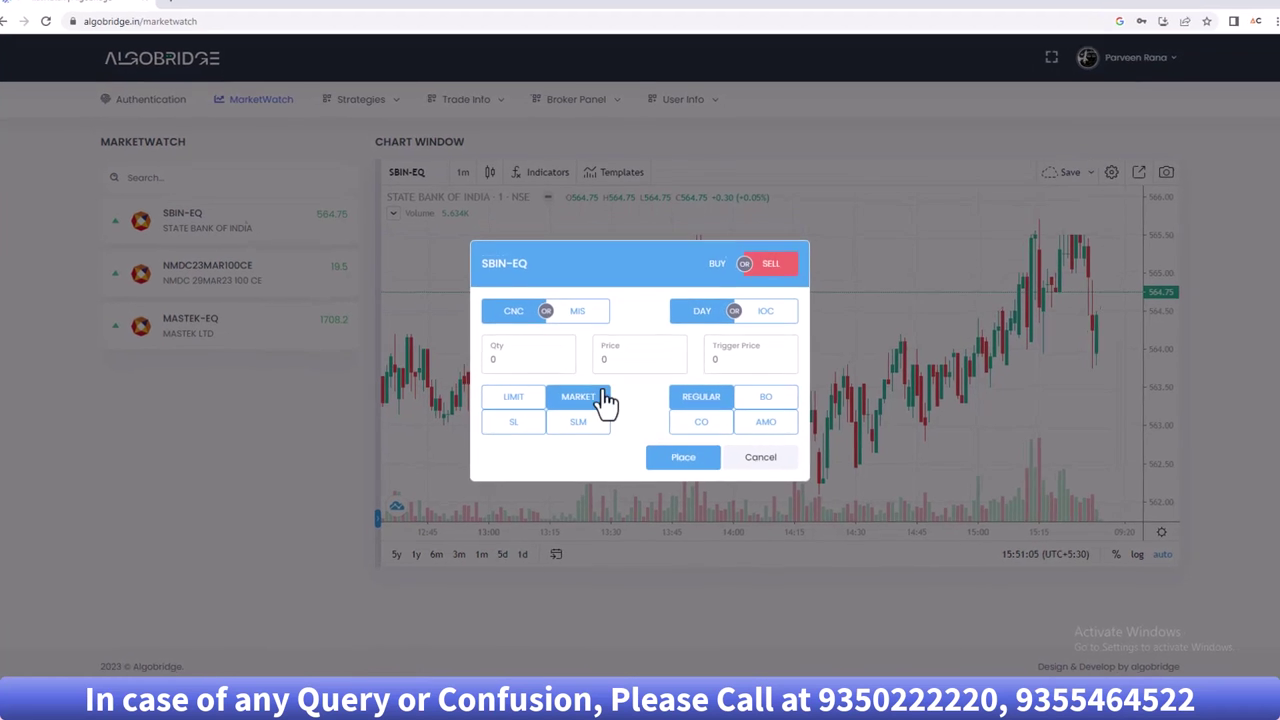
# - Buy 2 SBIN-EQ shares as an intraday MIS market order
pyautogui.click(505, 358)
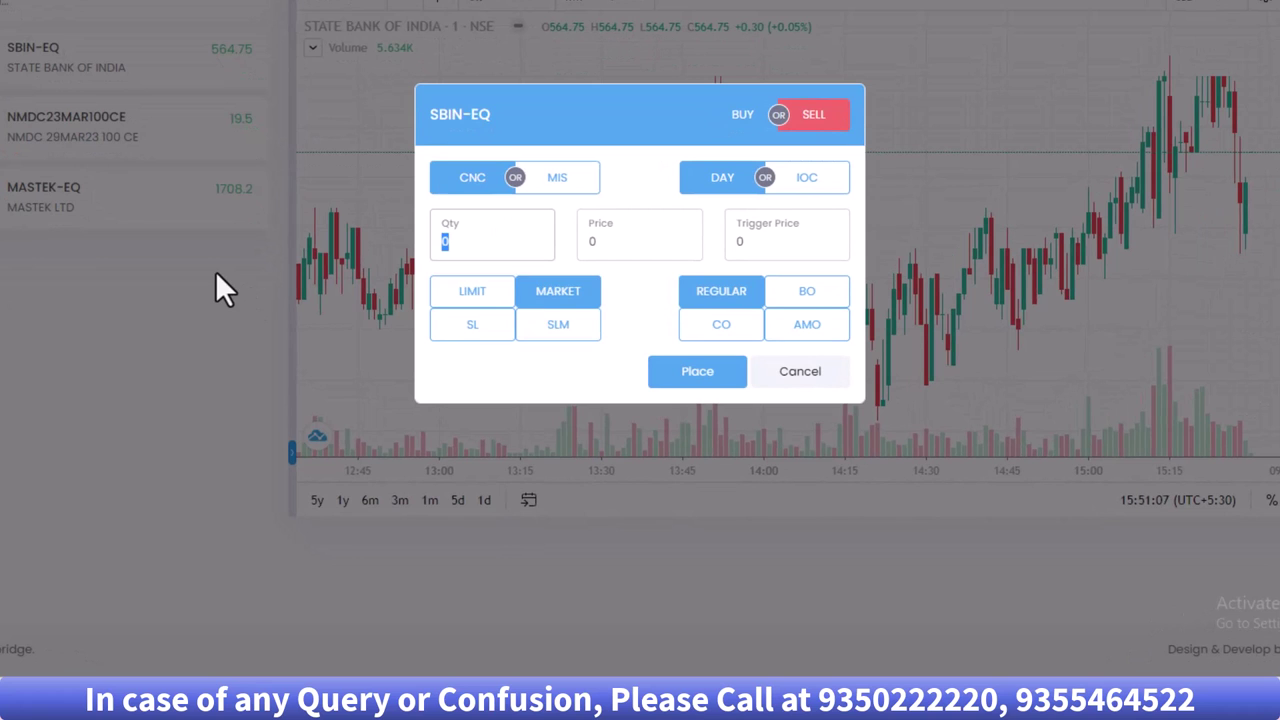
pyautogui.write('2')
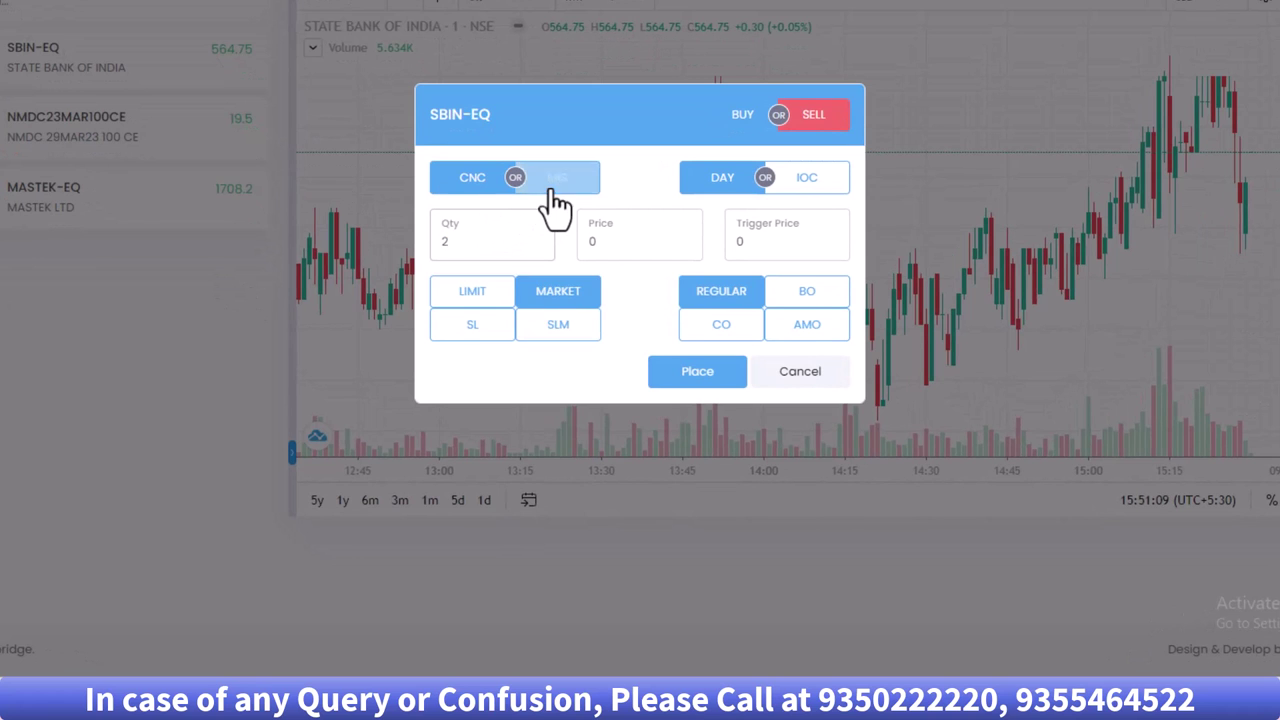
pyautogui.click(550, 190)
pyautogui.click(675, 378)
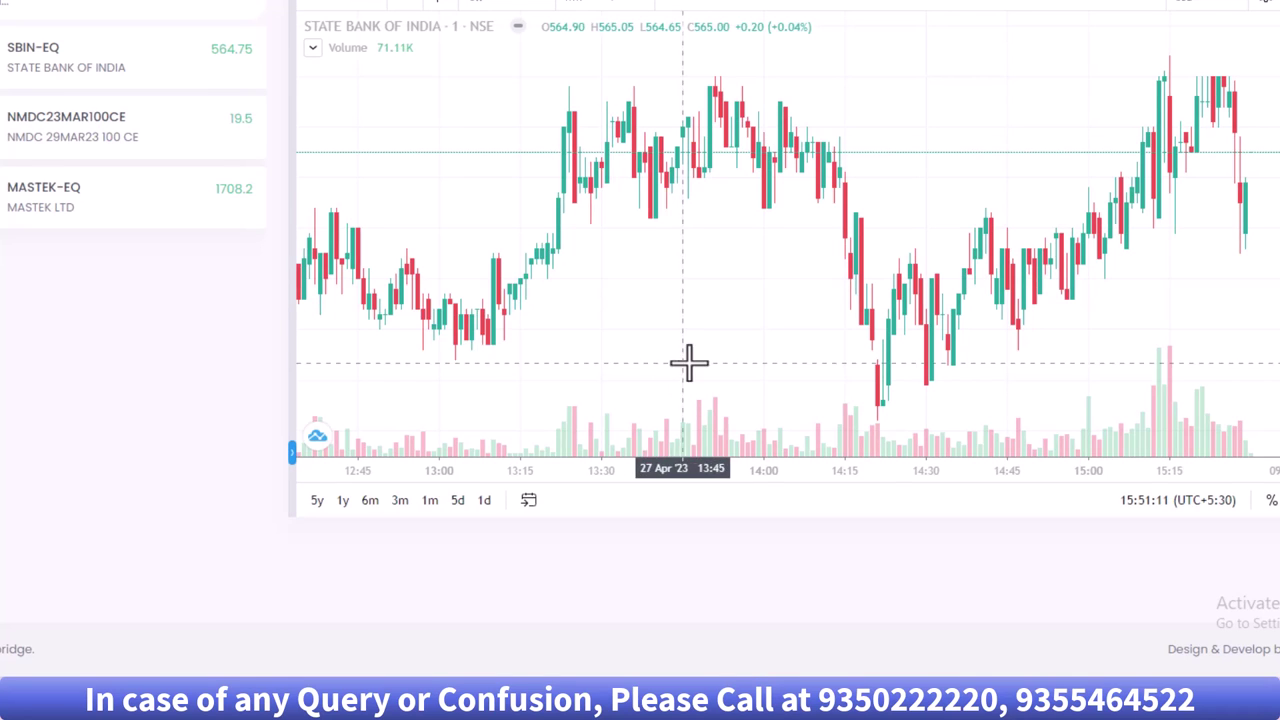
pyautogui.click(440, 113)
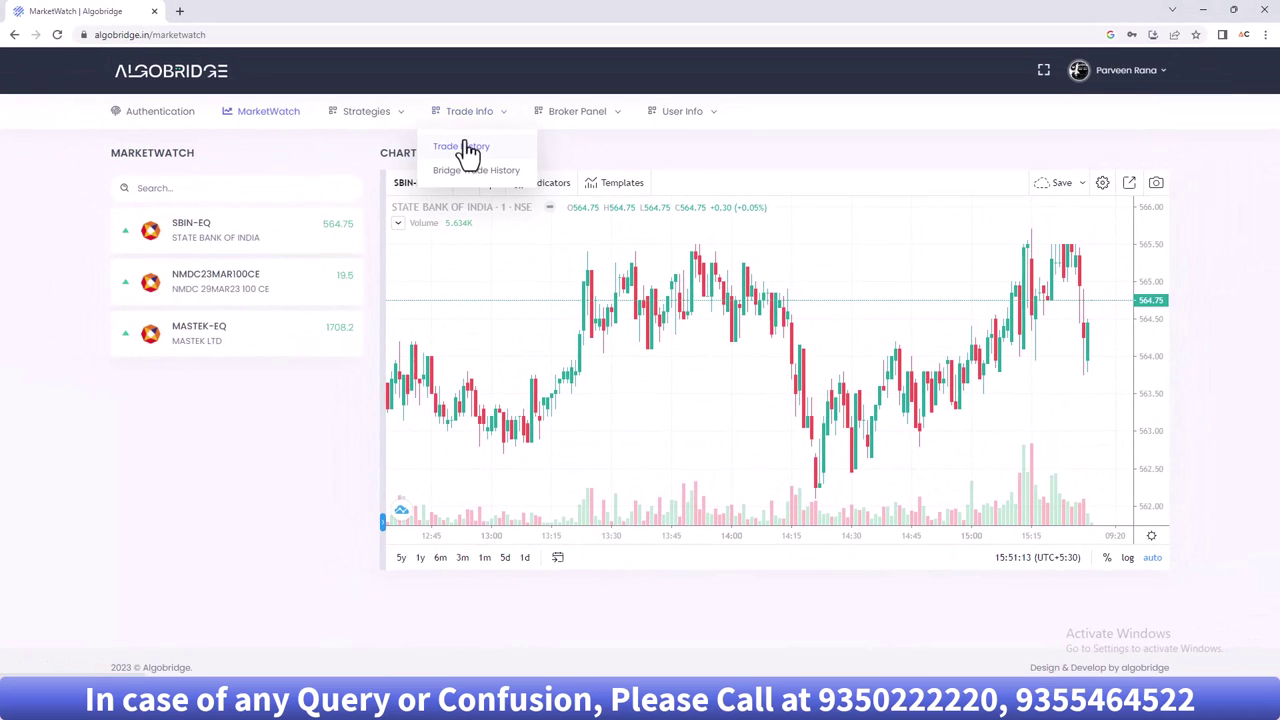
# - Review the Trade History rows: ALICE BUY 2, failed ZERODHA BUY 4, ANGEL SELL 2
pyautogui.click(467, 147)
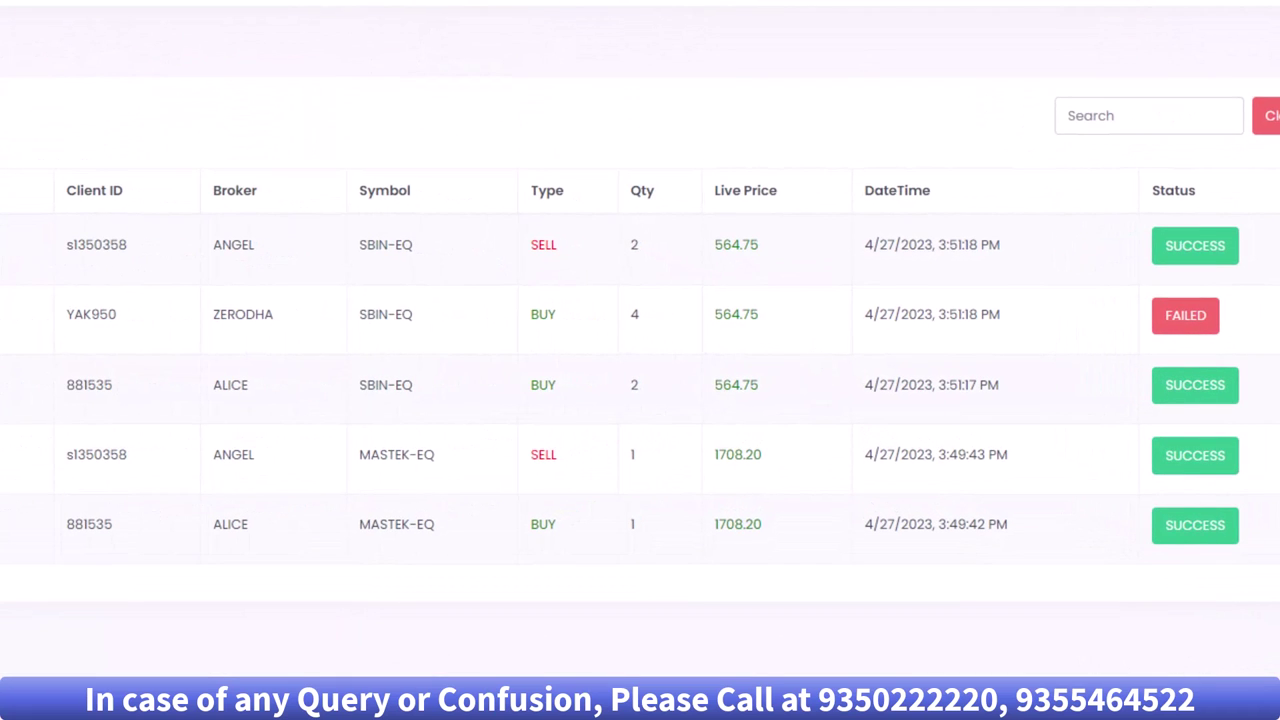
pyautogui.moveTo(100, 386); pyautogui.dragTo(618, 393)
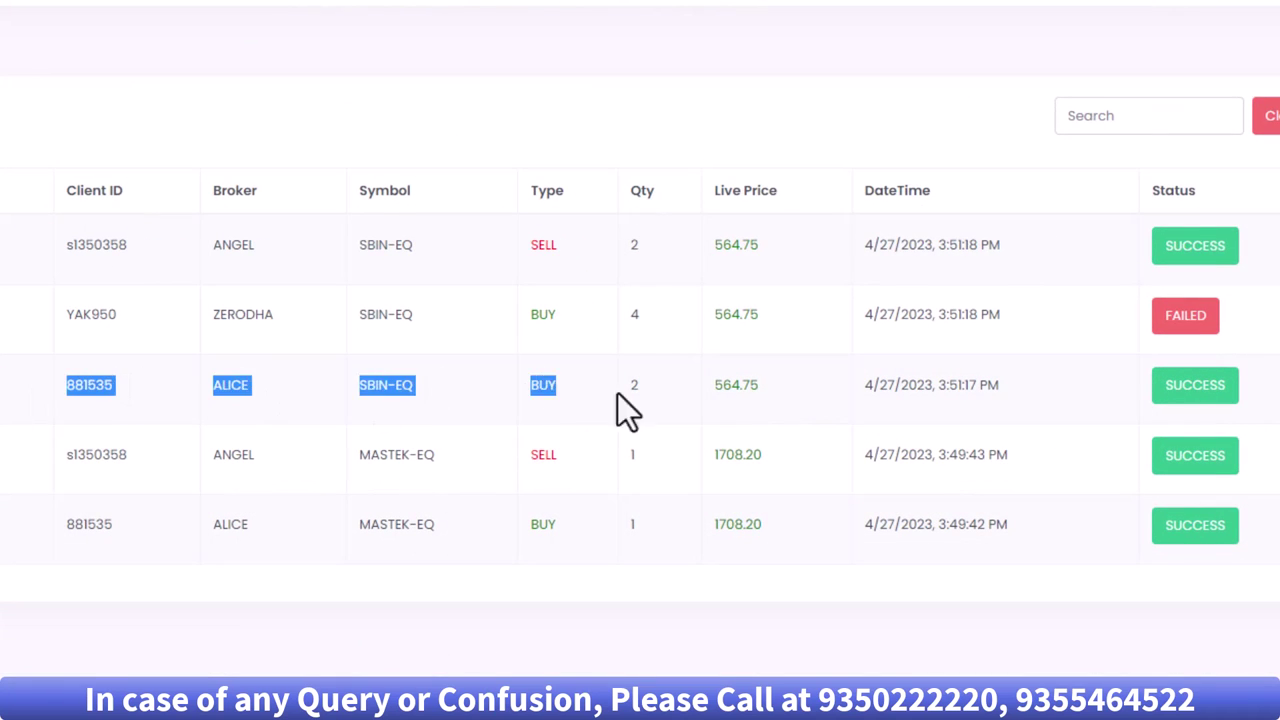
pyautogui.moveTo(60, 316); pyautogui.dragTo(659, 321)
pyautogui.click(646, 318)
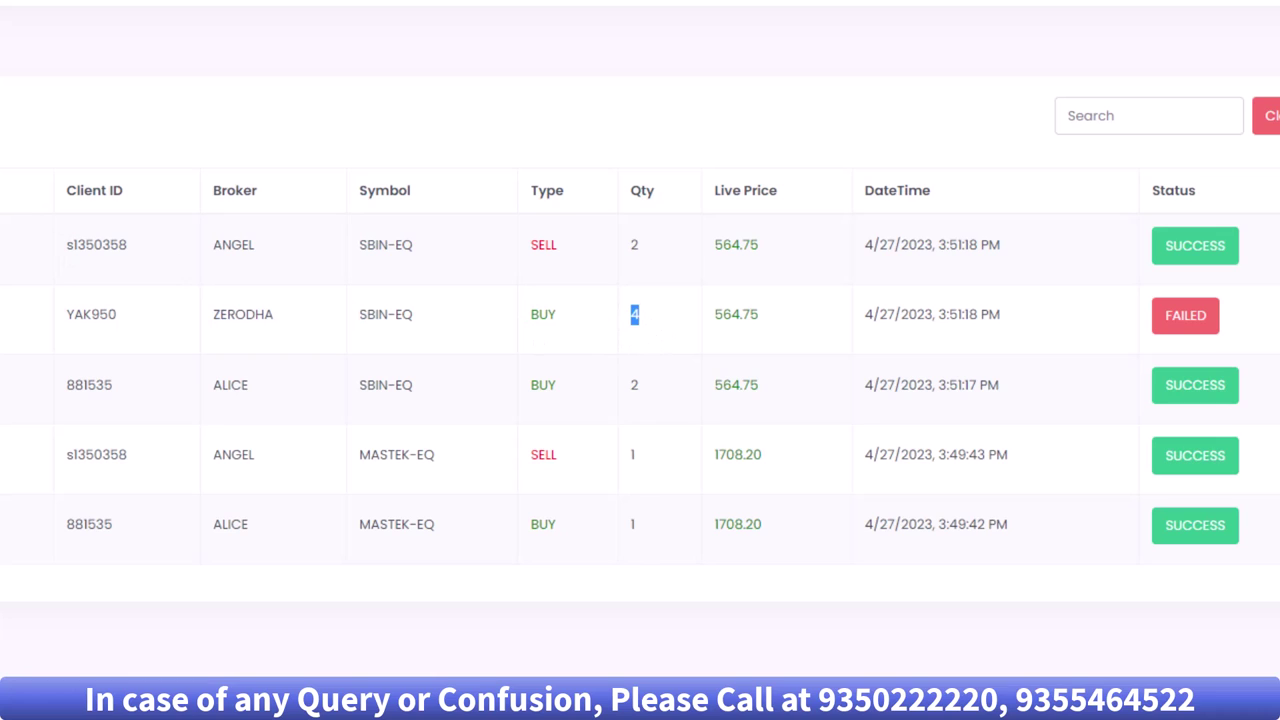
pyautogui.moveTo(62, 245); pyautogui.dragTo(674, 244)
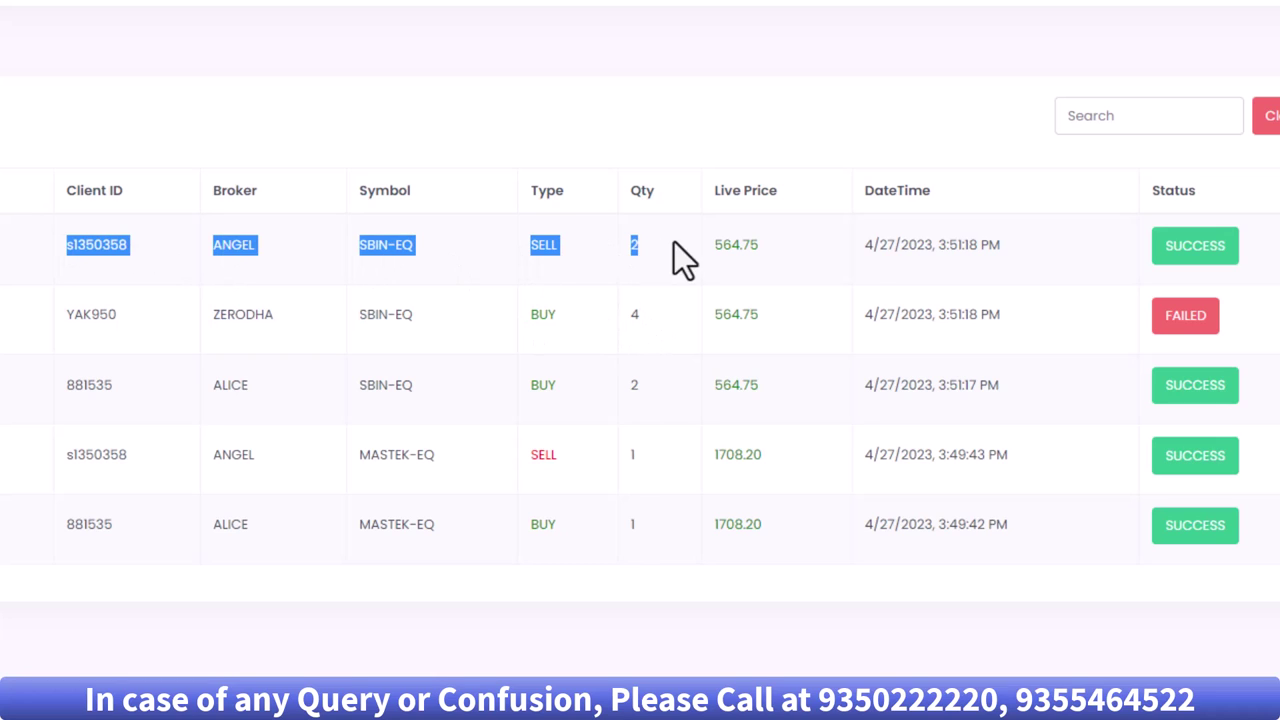
pyautogui.moveTo(862, 245); pyautogui.dragTo(1004, 246)
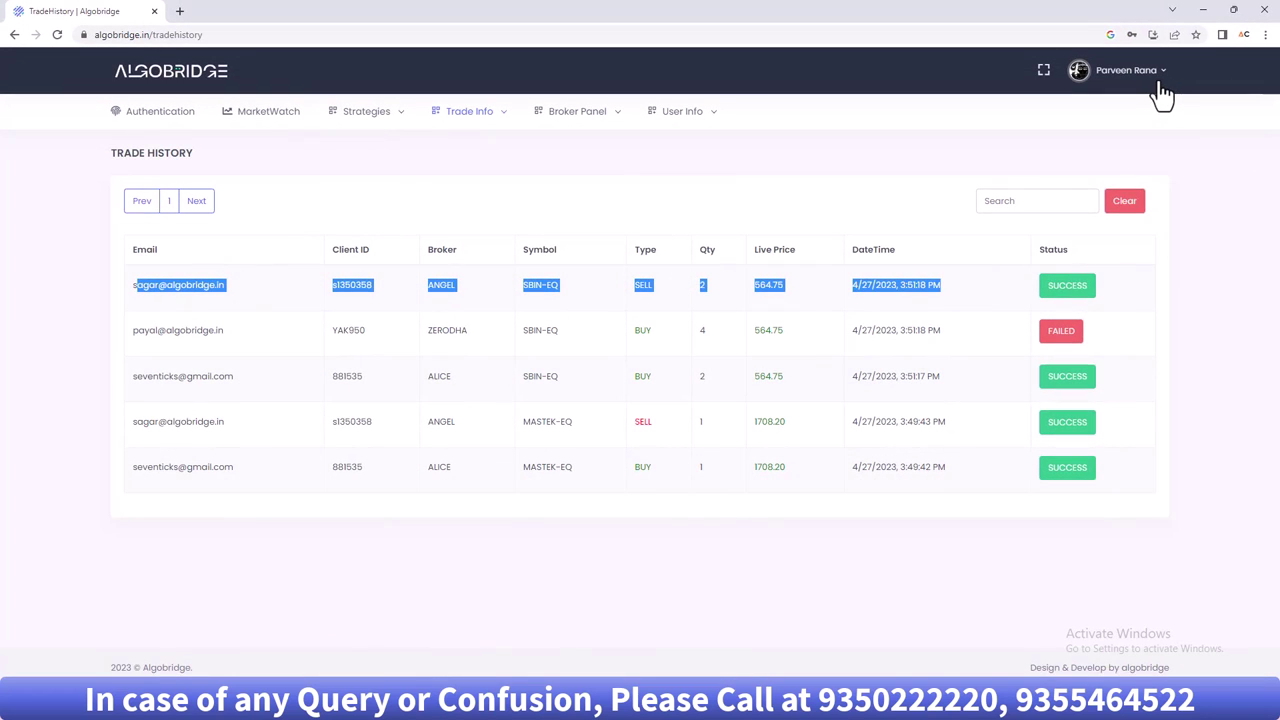
# - Log out and sign in as another client with that user's e-mail and password
pyautogui.click(1160, 84)
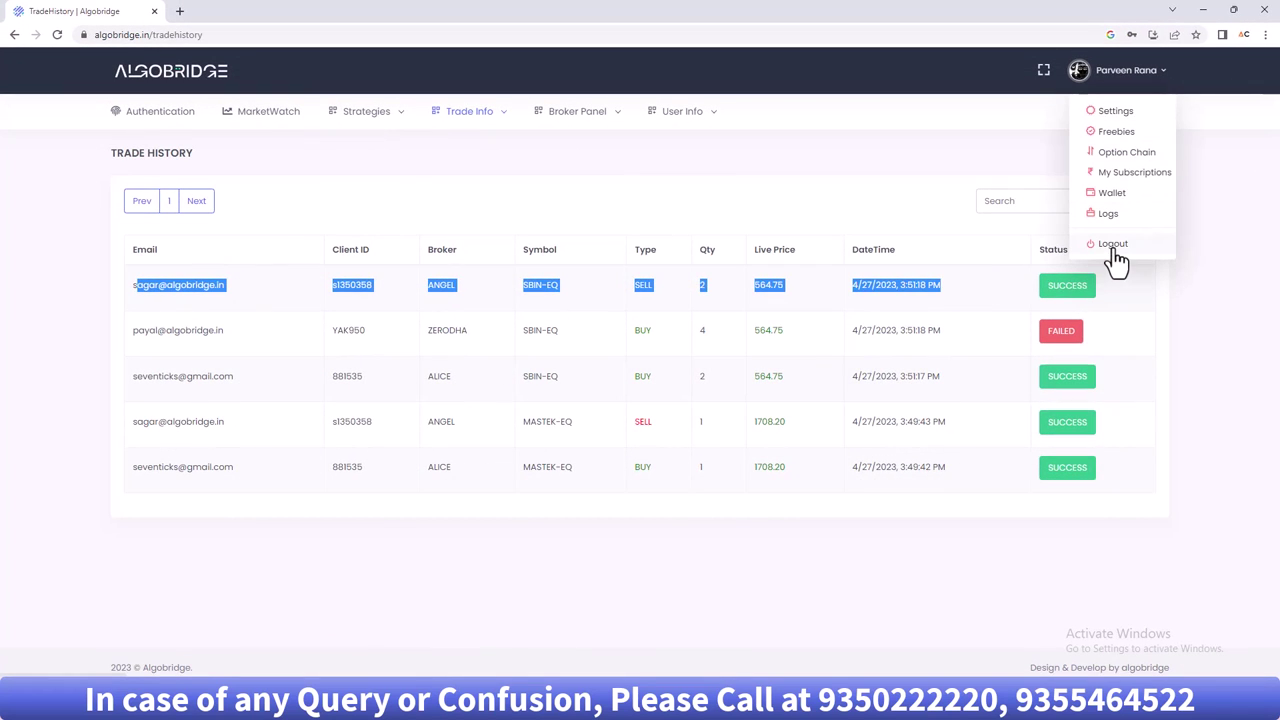
pyautogui.click(1115, 252)
pyautogui.click(1069, 300)
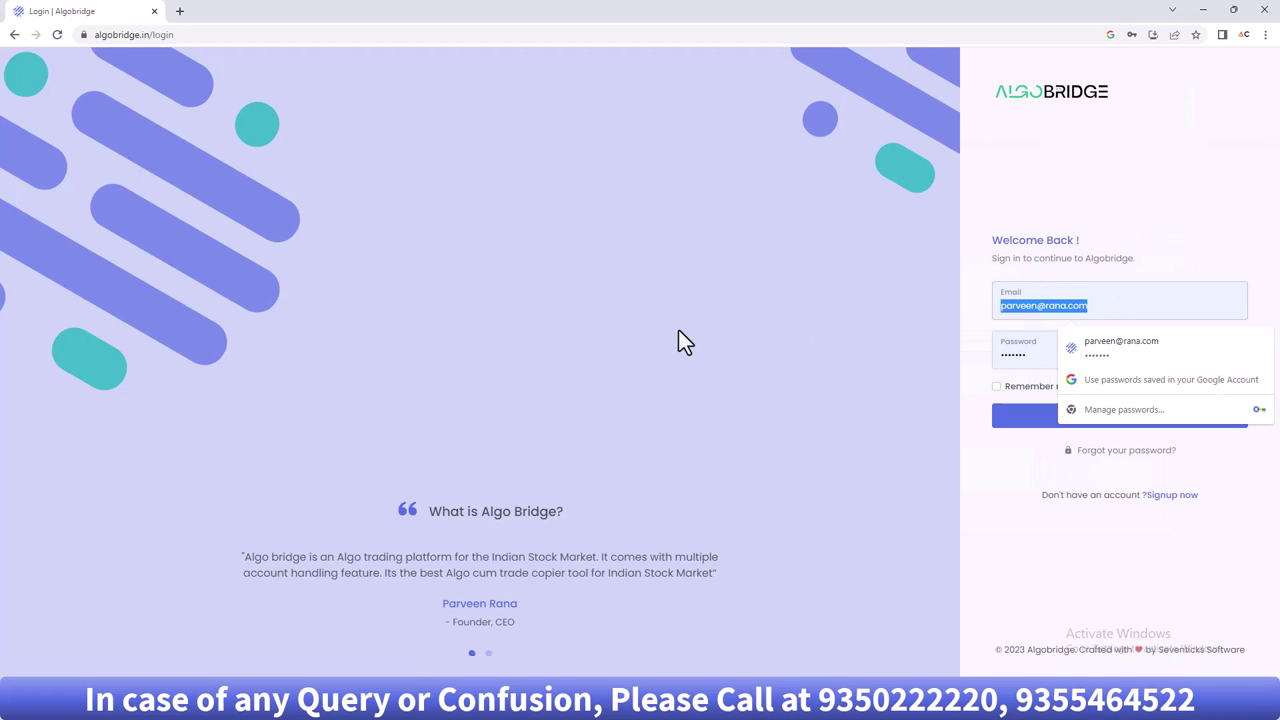
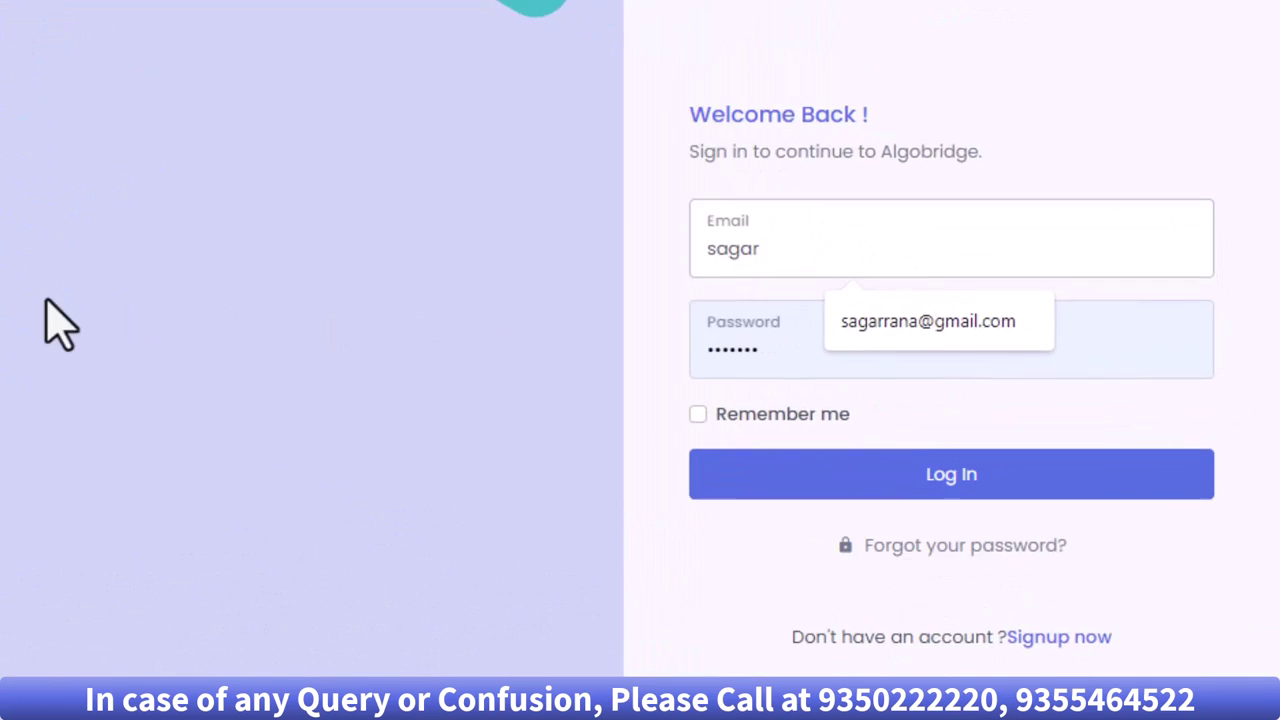
pyautogui.press('Tab')
pyautogui.write('1234')
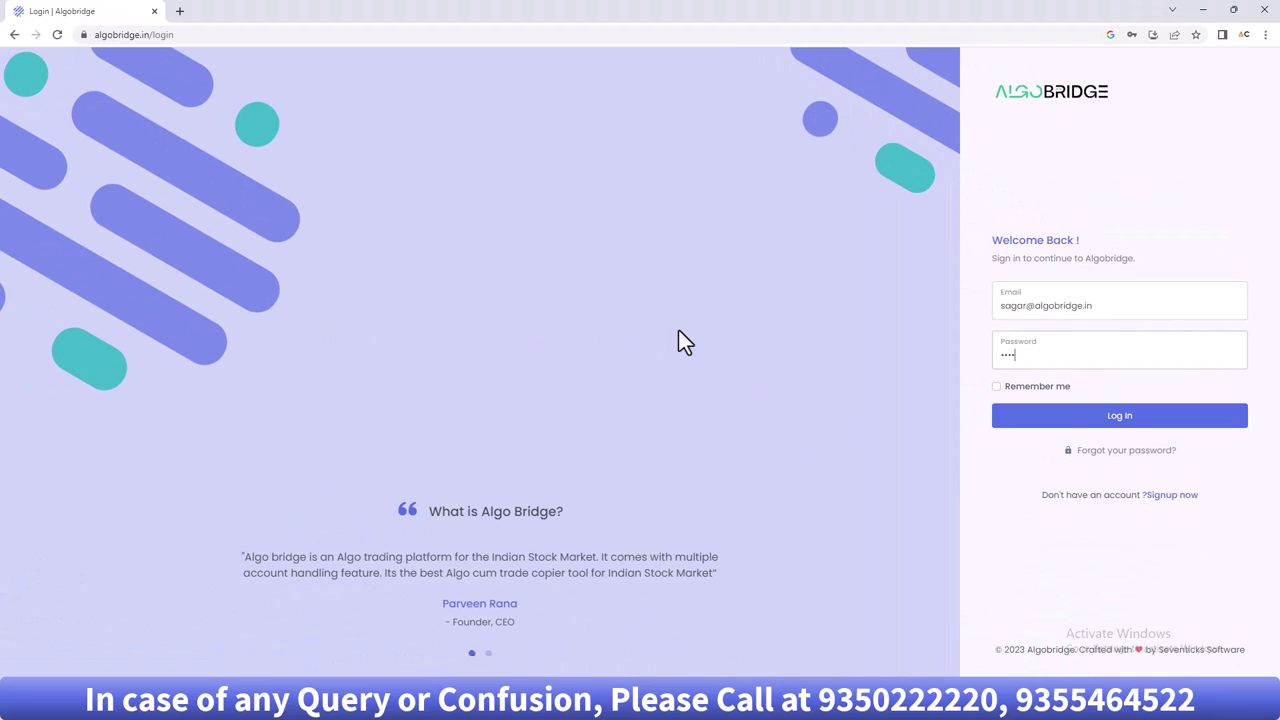
pyautogui.press('Return')
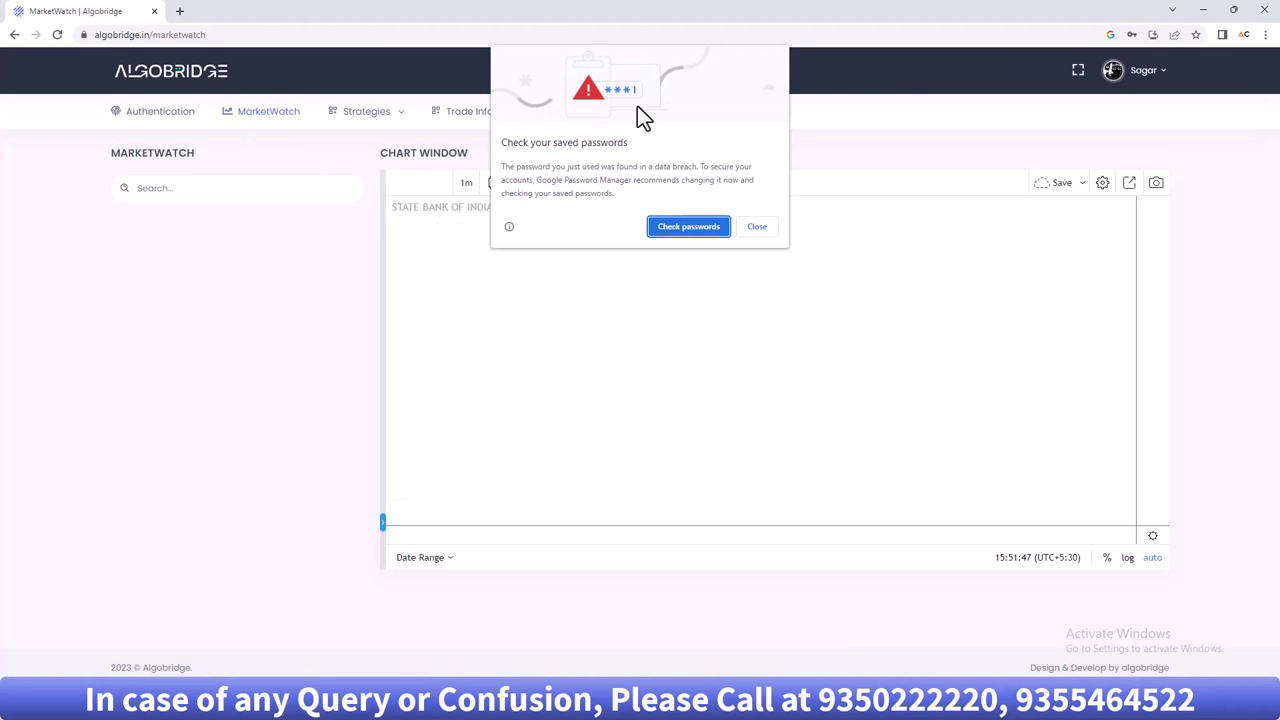
# - In this user's Settings, toggle Copy Reverse on and back off, leaving Copy All, then log out
pyautogui.click(757, 227)
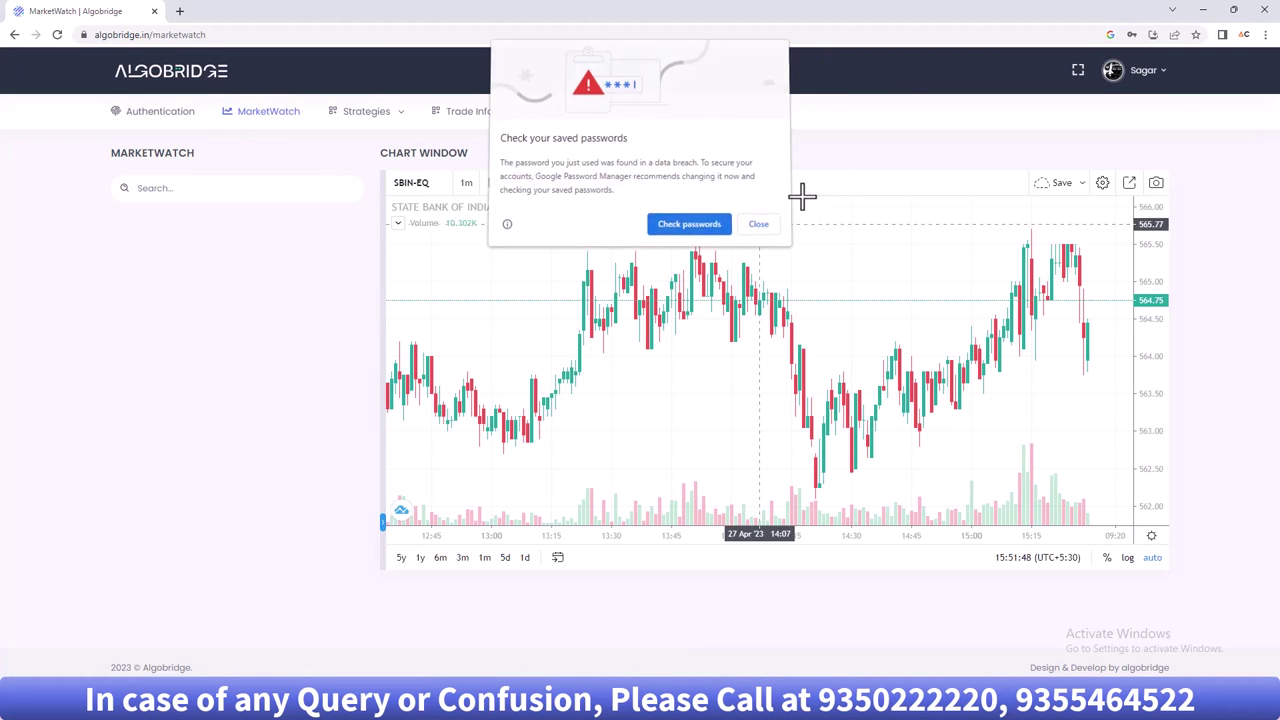
pyautogui.click(1171, 80)
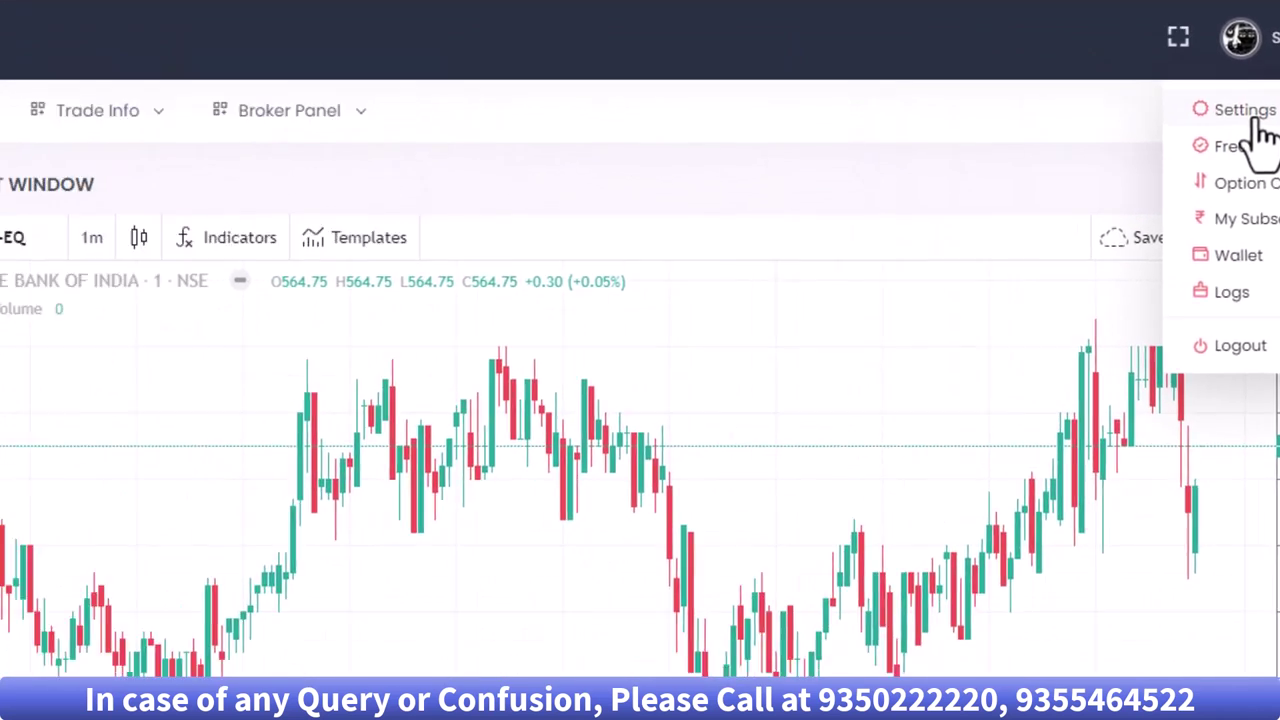
pyautogui.click(1112, 117)
pyautogui.click(767, 315)
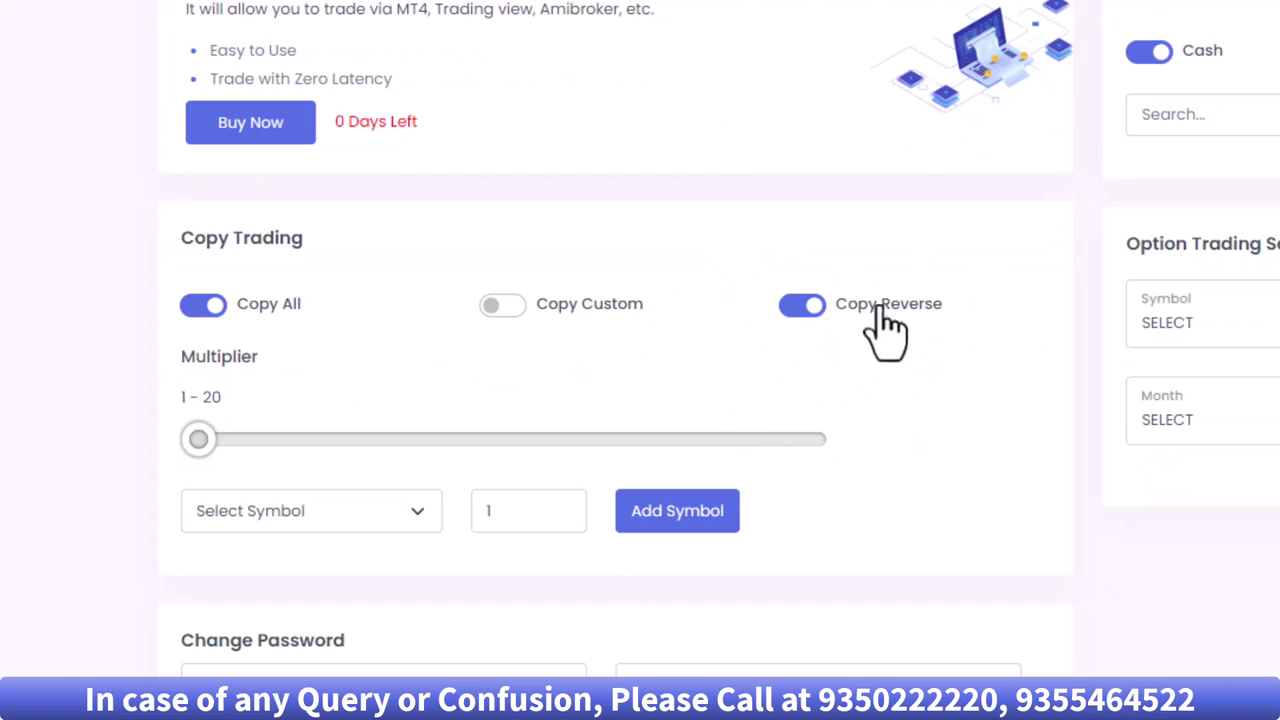
pyautogui.click(815, 302)
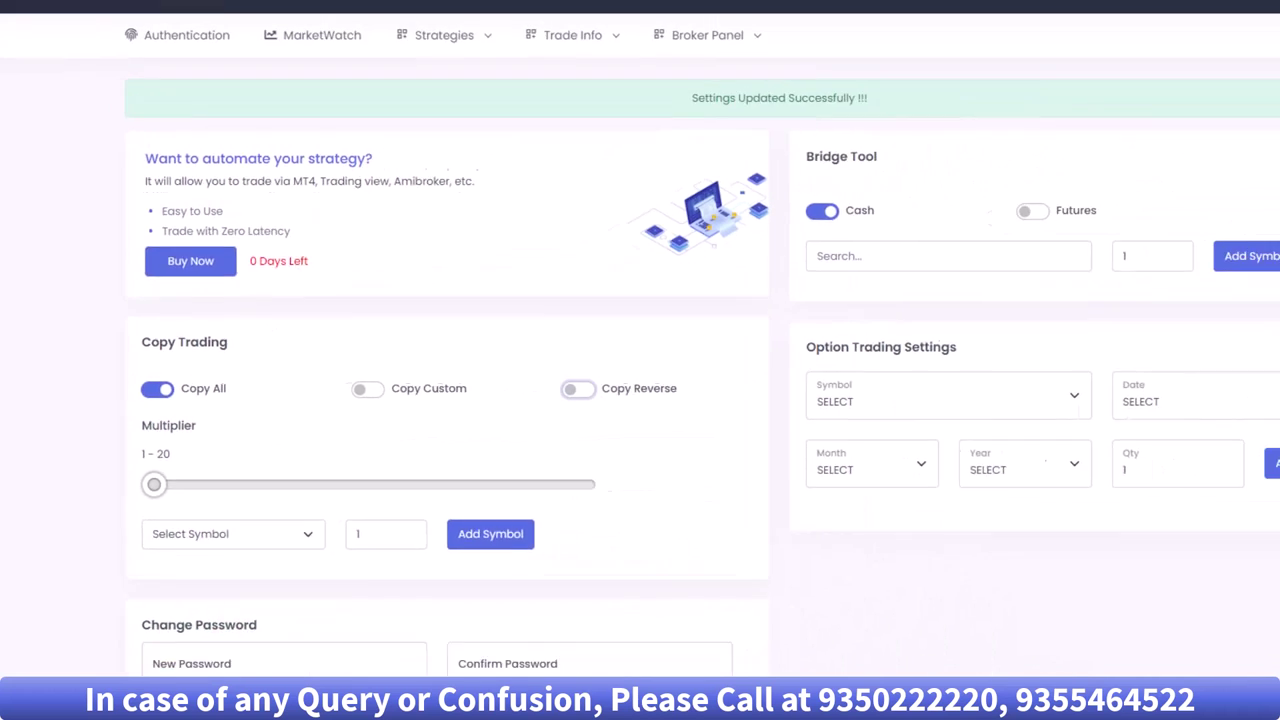
pyautogui.click(1146, 80)
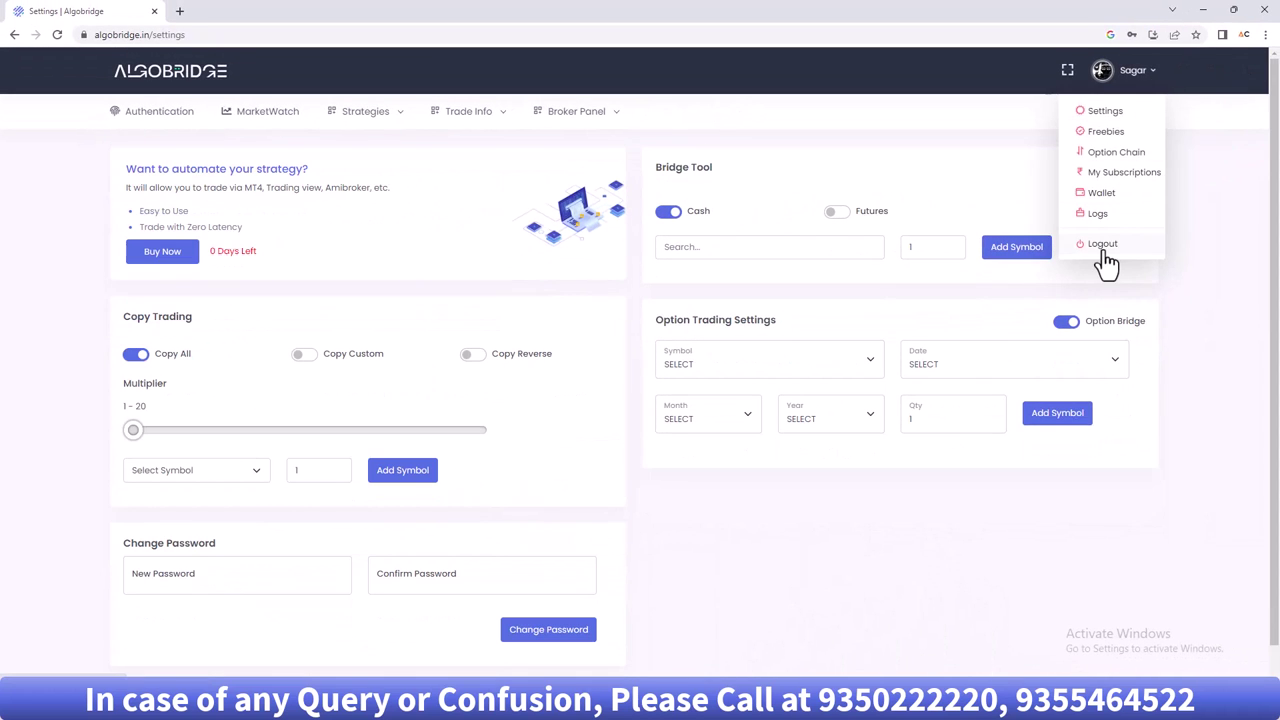
pyautogui.click(1105, 248)
# - Sign back in with the saved master login and search MarketWatch for 'acc ltd'
pyautogui.click(1105, 316)
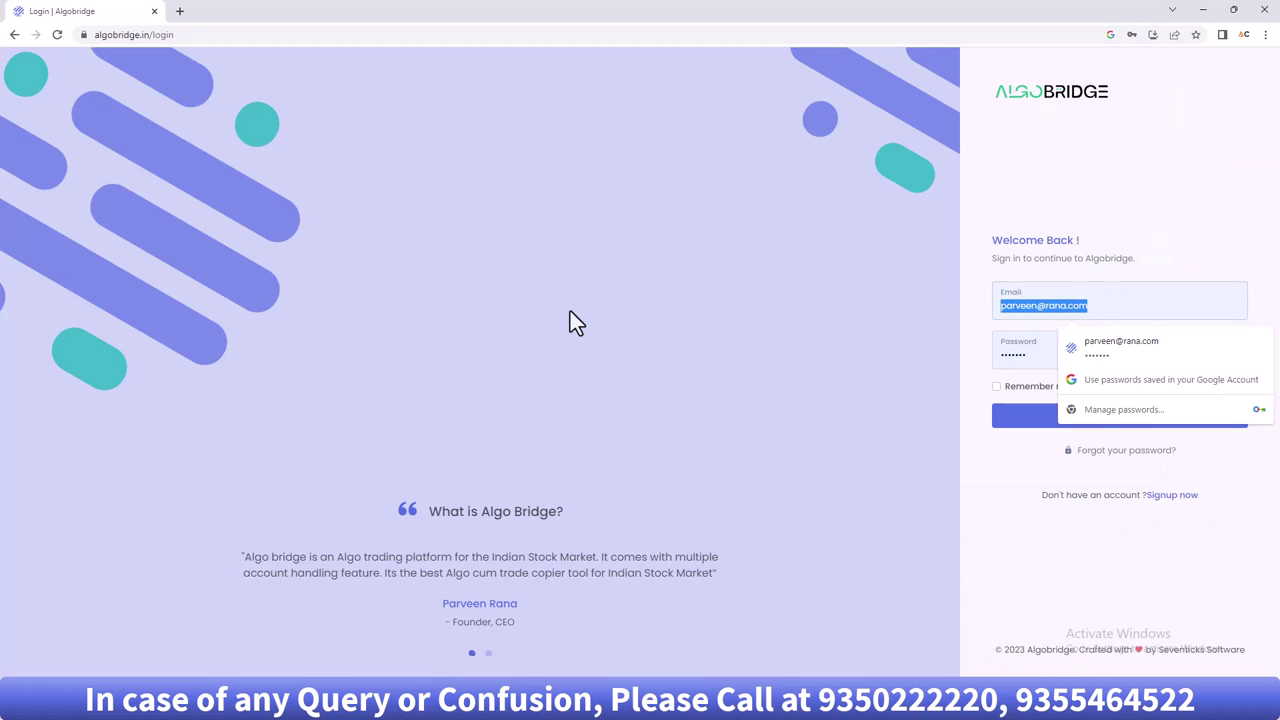
pyautogui.write('ad')
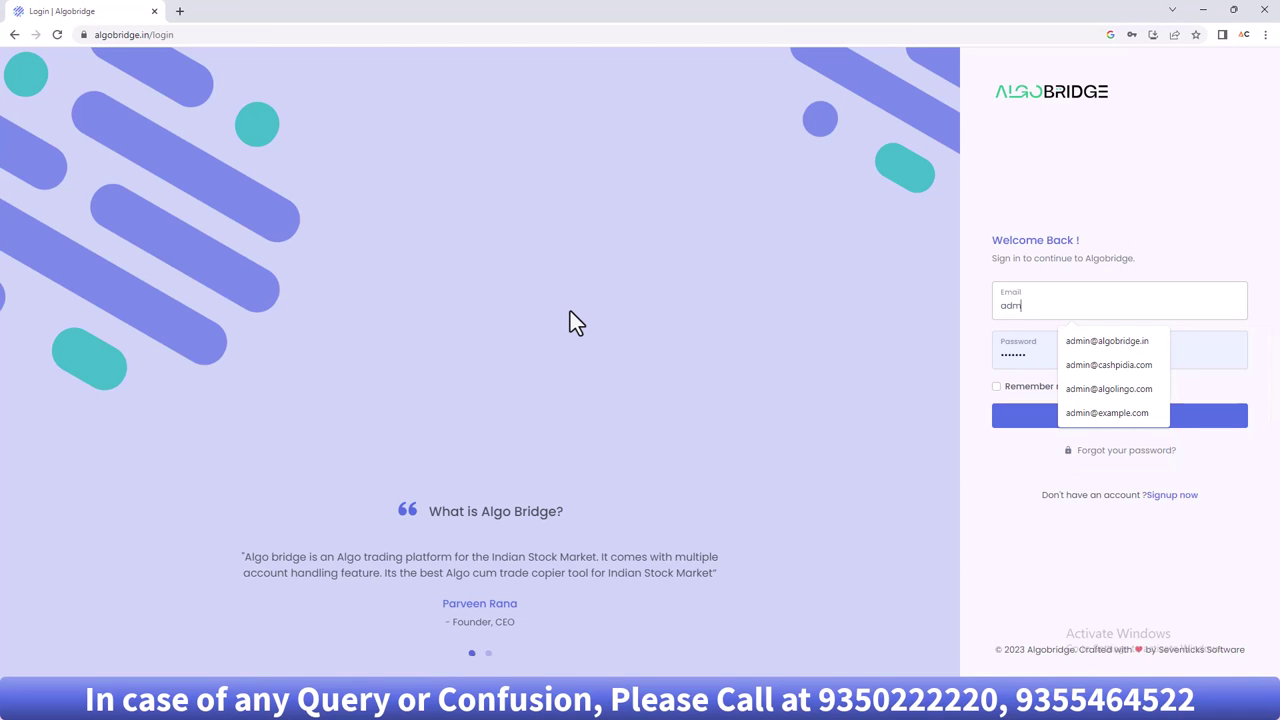
pyautogui.write('m')
pyautogui.hotkey('ctrl', 'z')
pyautogui.press('Return')
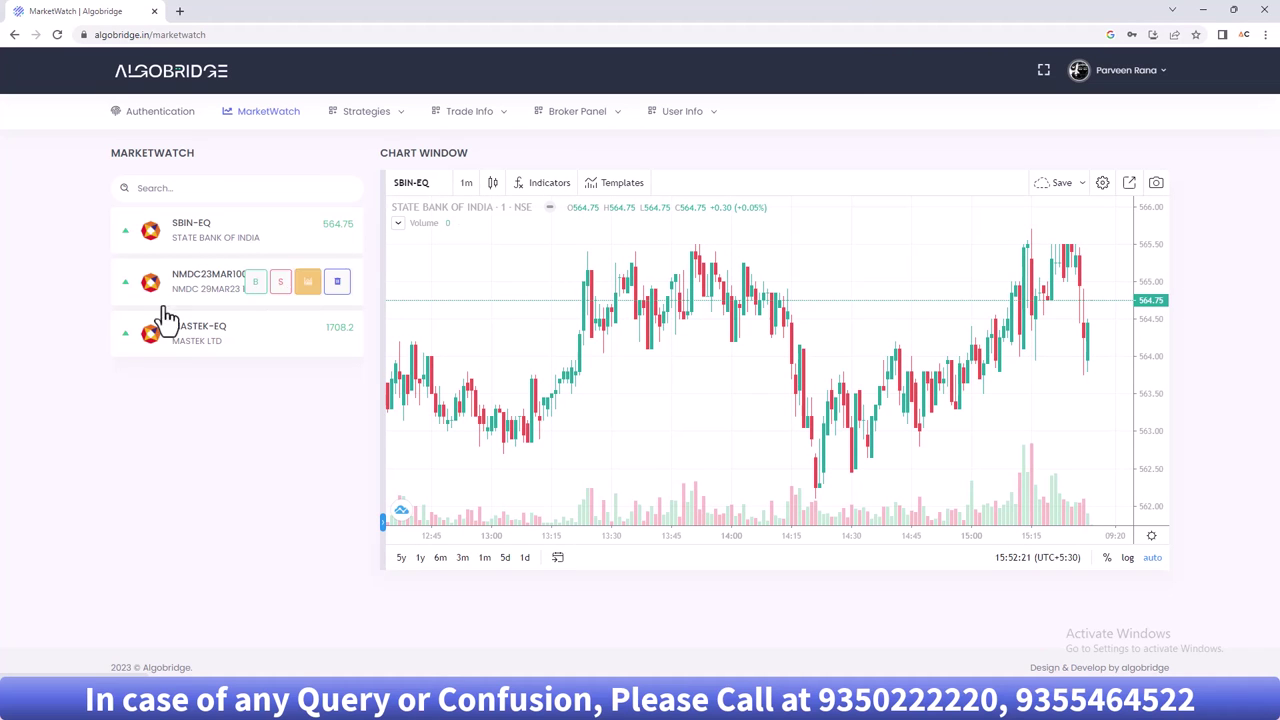
pyautogui.click(193, 195)
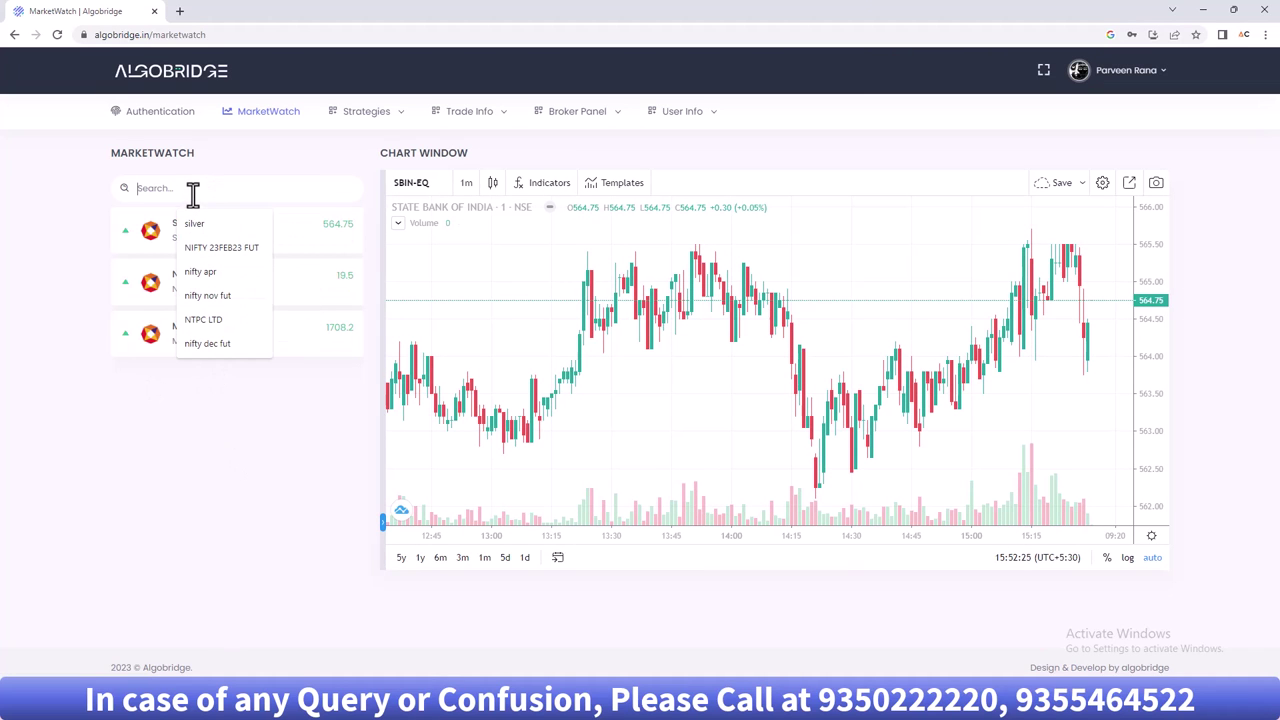
pyautogui.write('acc ltd')
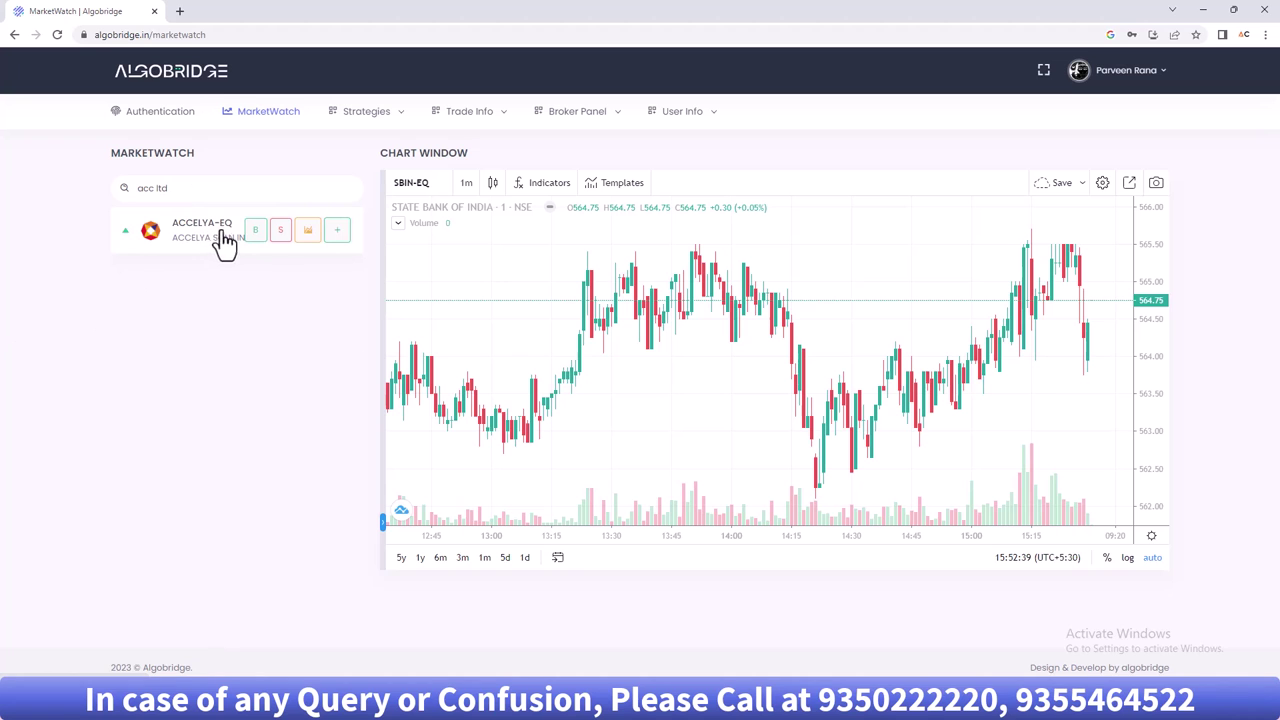
# - Open a buy order for ACCELYA-EQ and select its quantity value for replacement with 3
pyautogui.click(253, 238)
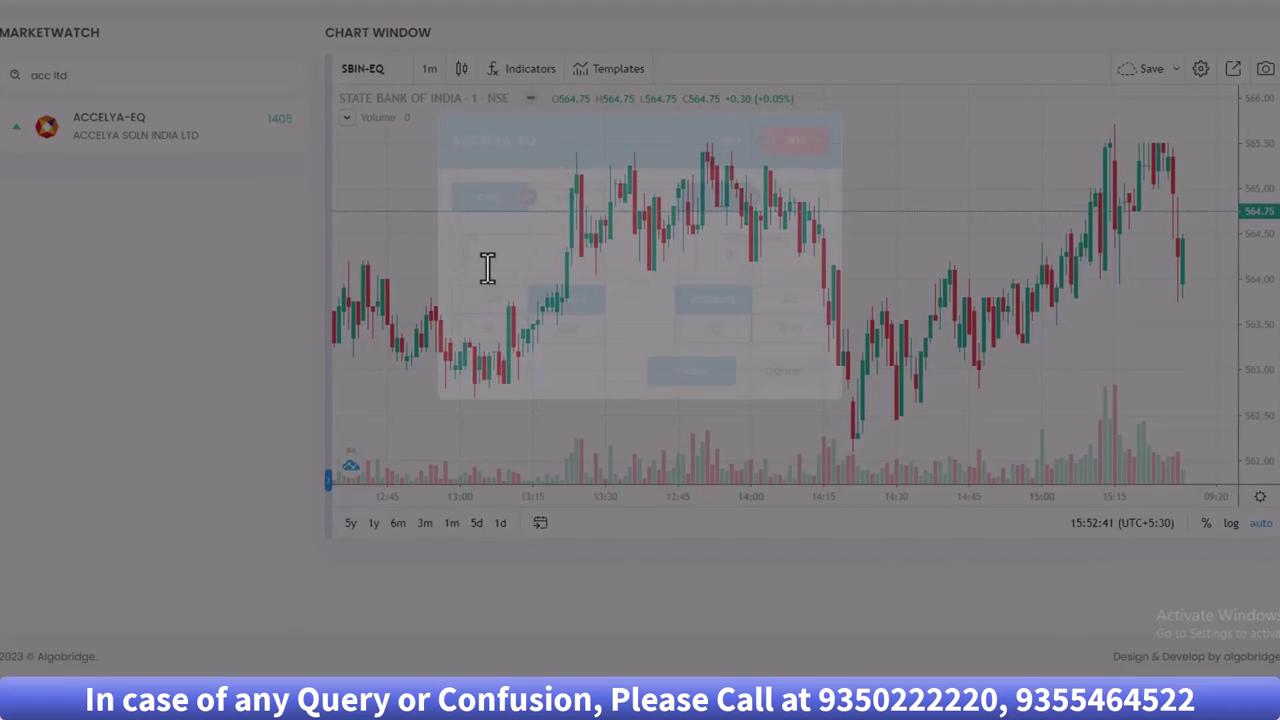
pyautogui.moveTo(466, 246); pyautogui.dragTo(432, 246)
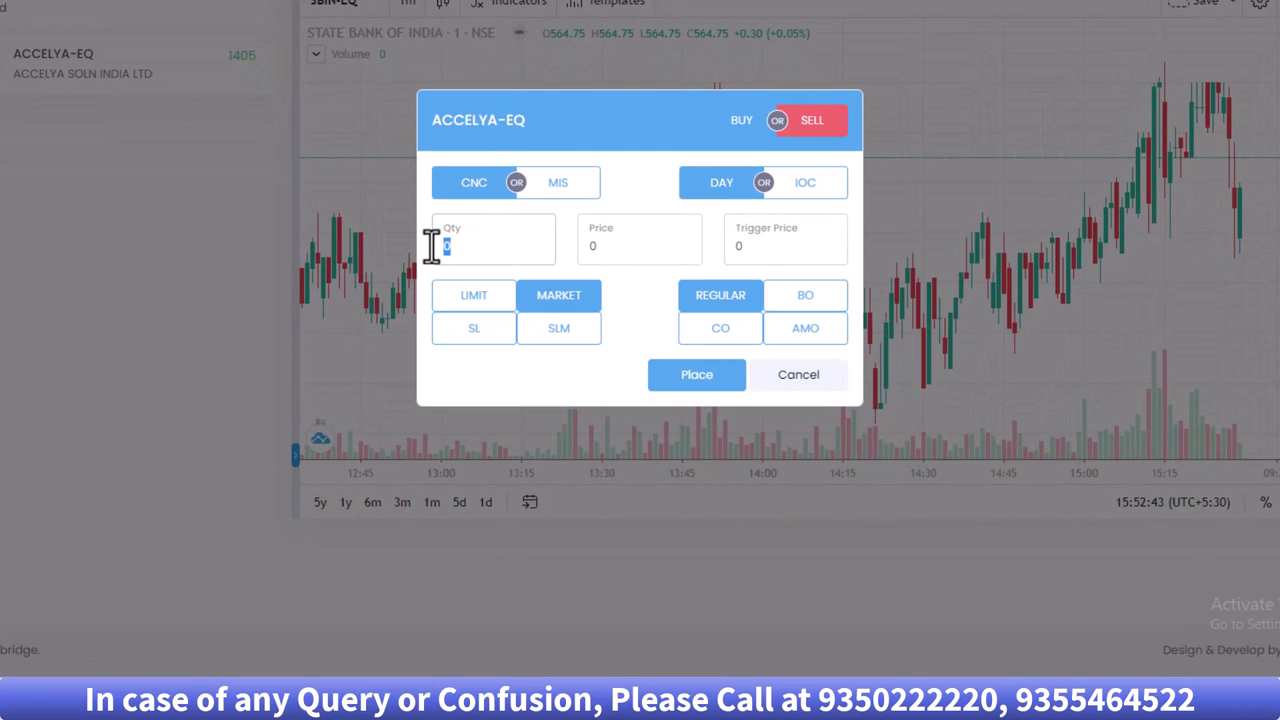